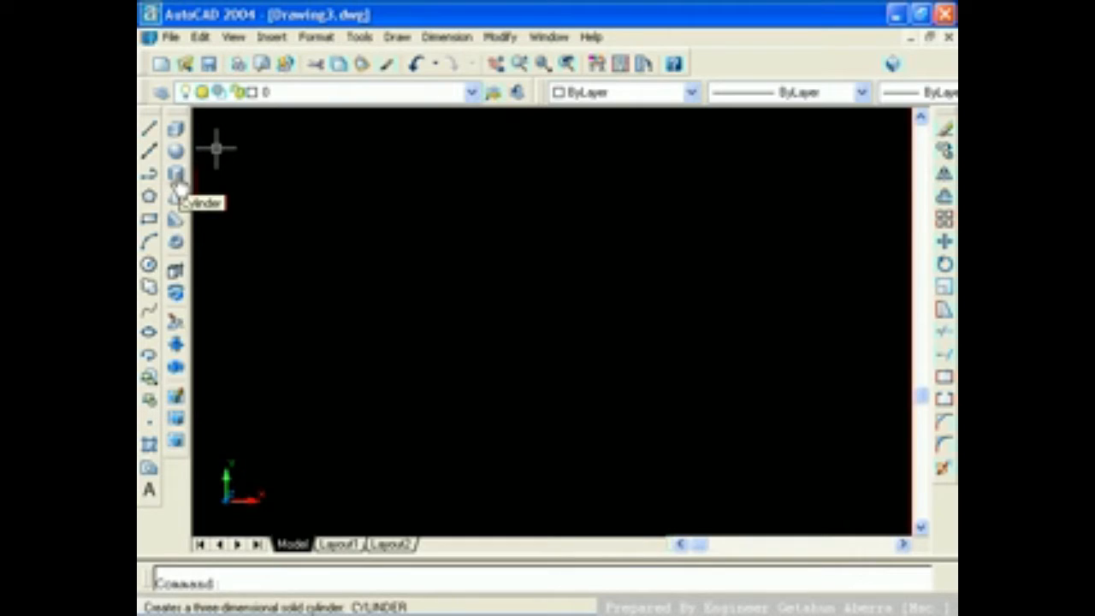
# Step: Create a solid cylinder centred on the origin with radius 200 and height 50
pyautogui.click(178, 182)
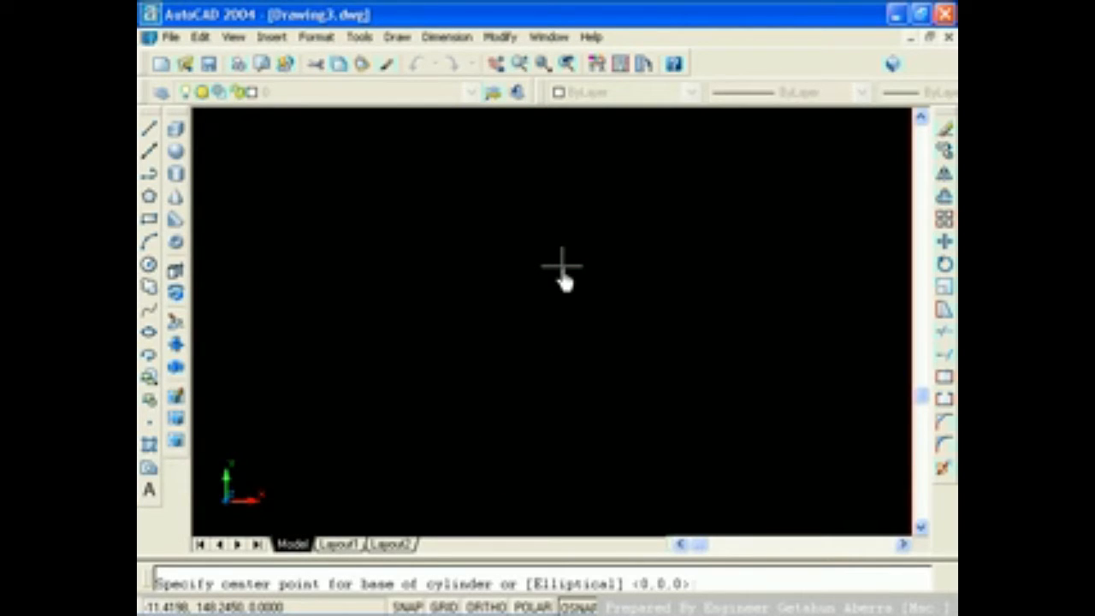
pyautogui.press('Return')
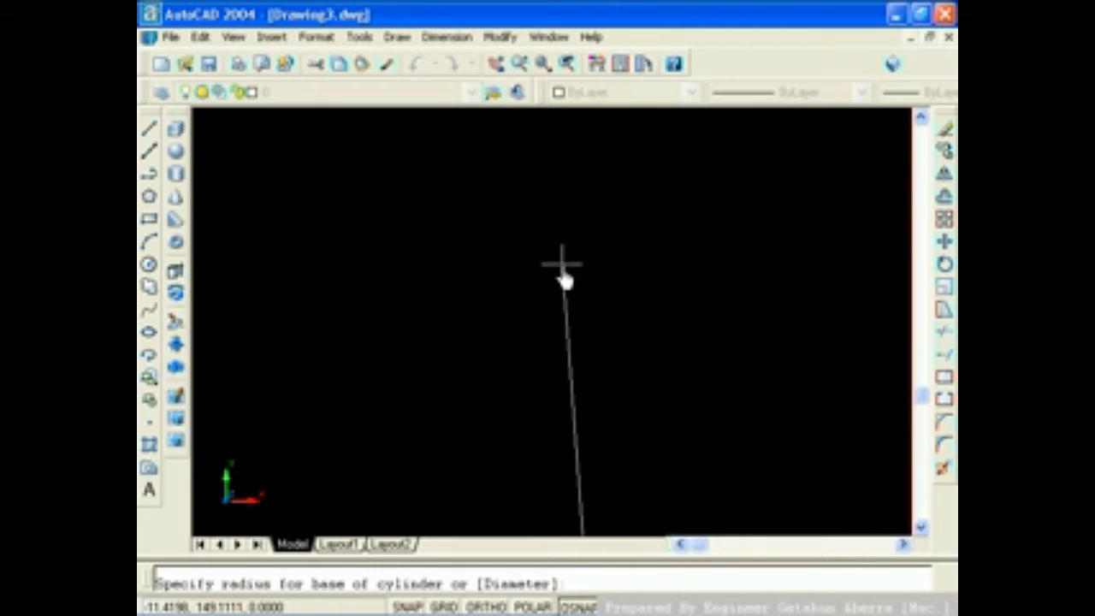
pyautogui.write('200')
pyautogui.press('Return')
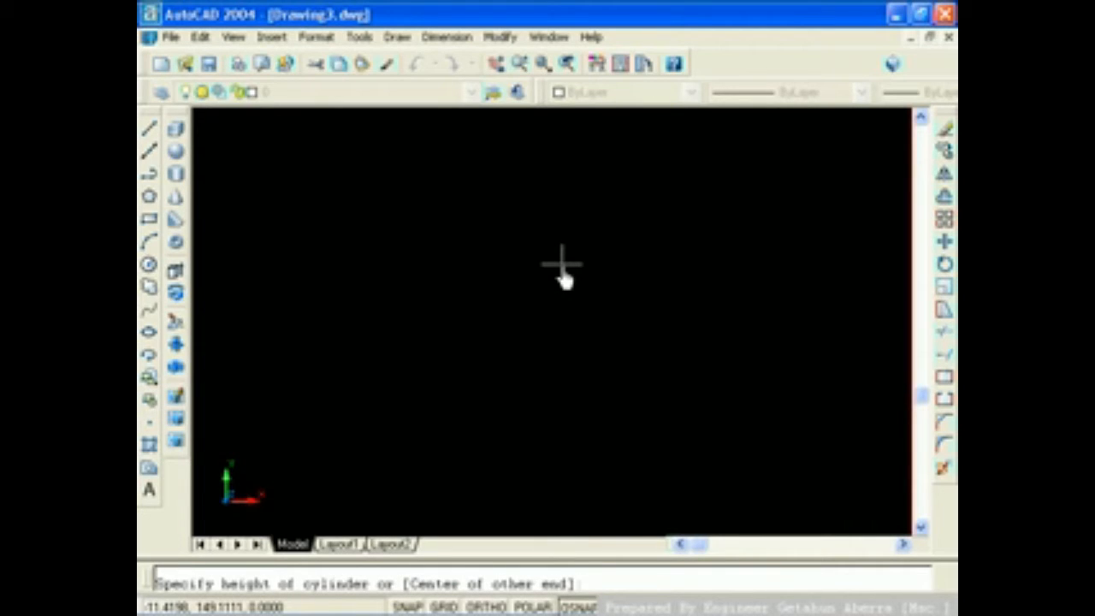
pyautogui.write('50')
pyautogui.press('Return')
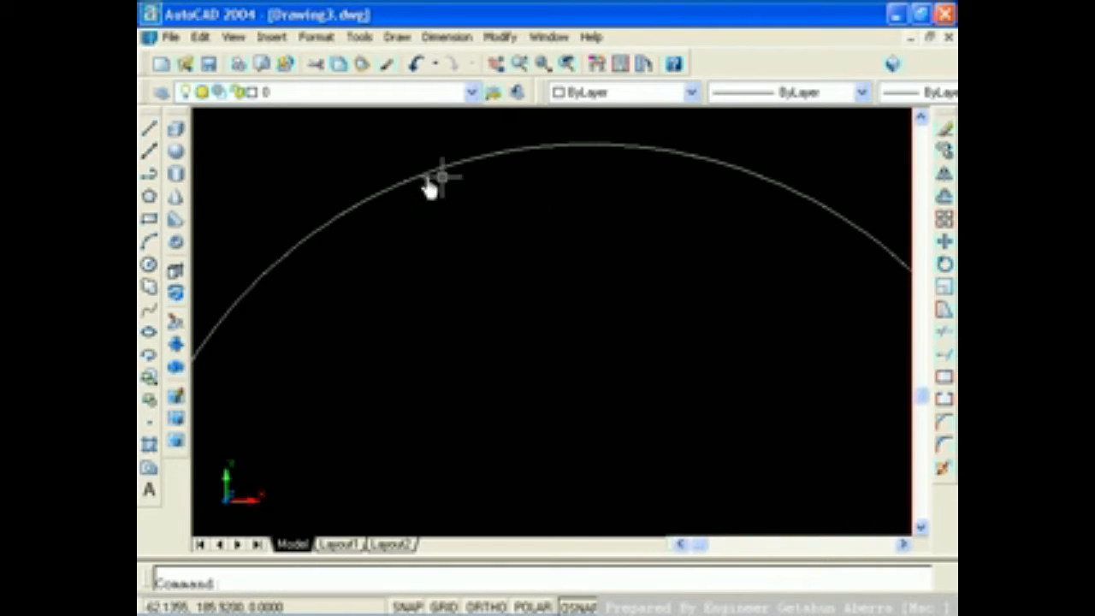
# Step: Set the view to SW Isometric and shade the model as Gouraud Shaded, Edges On
pyautogui.click(233, 38)
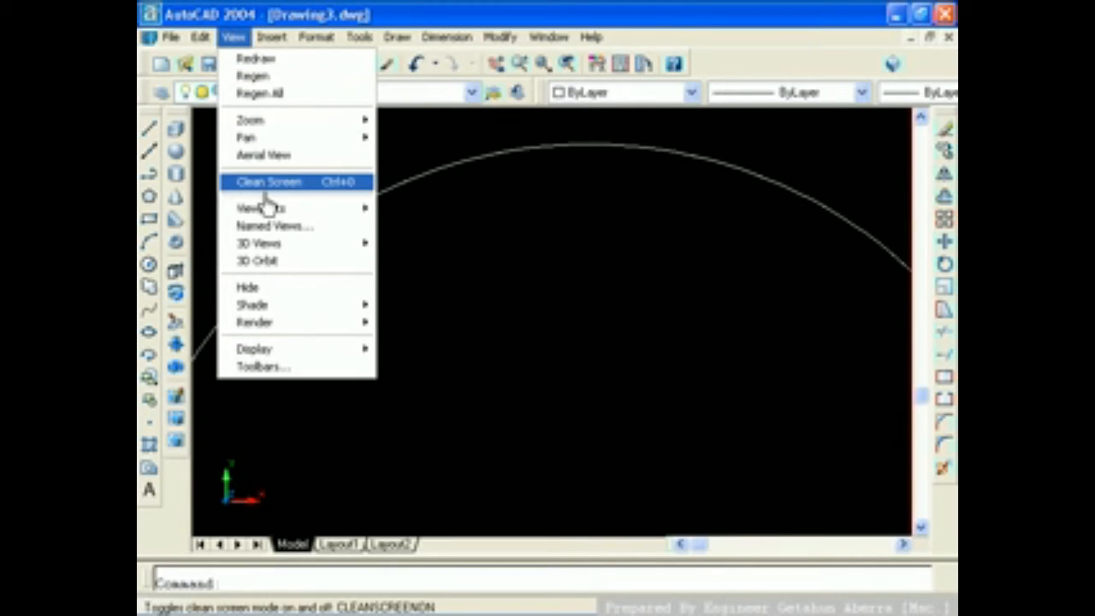
pyautogui.moveTo(276, 246)
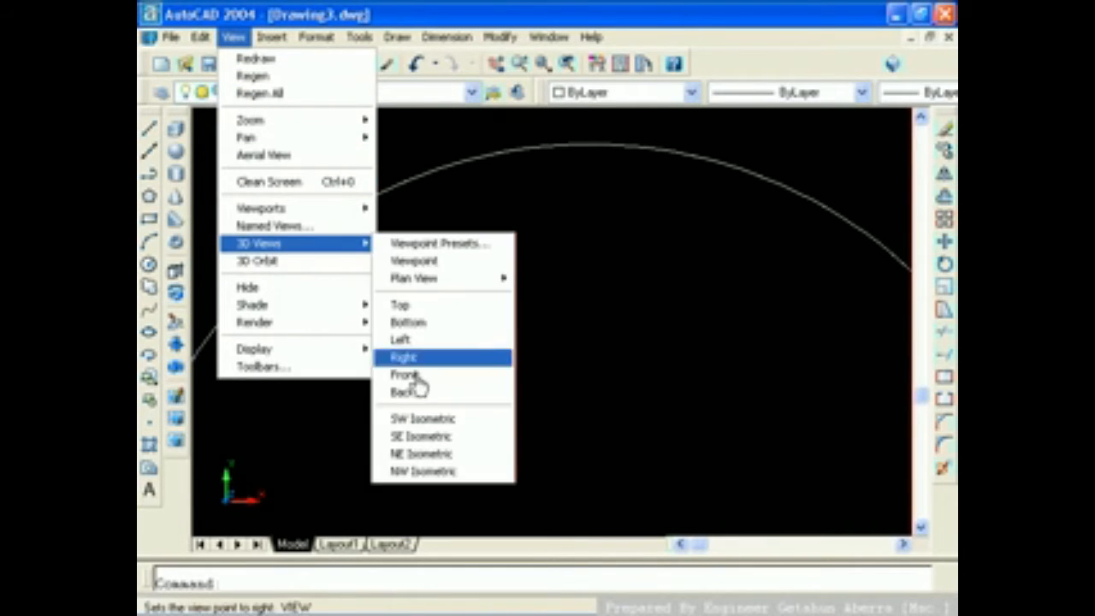
pyautogui.click(434, 420)
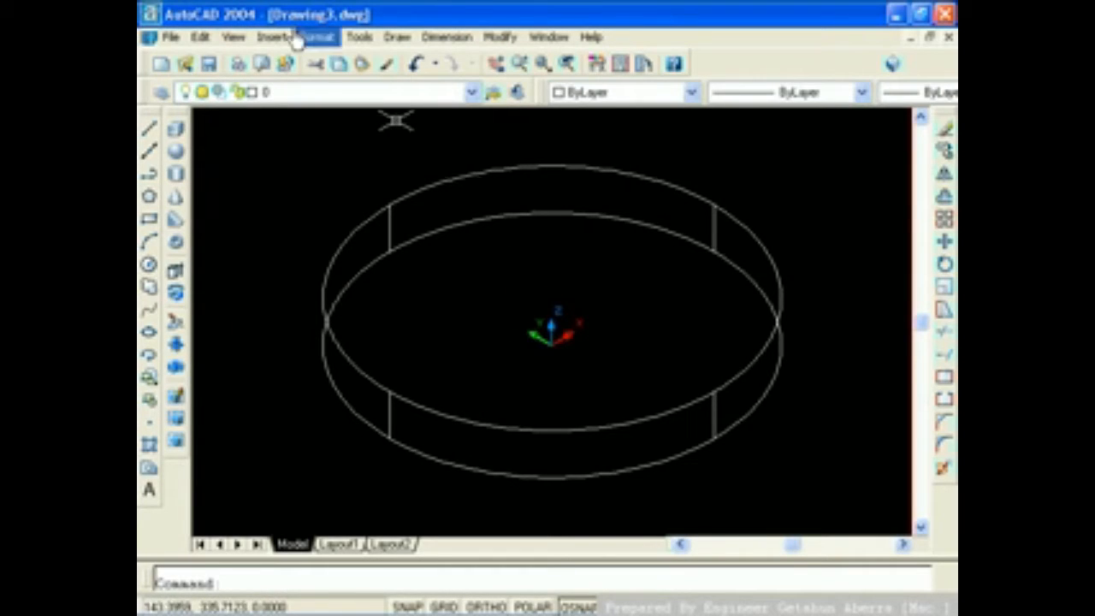
pyautogui.click(232, 37)
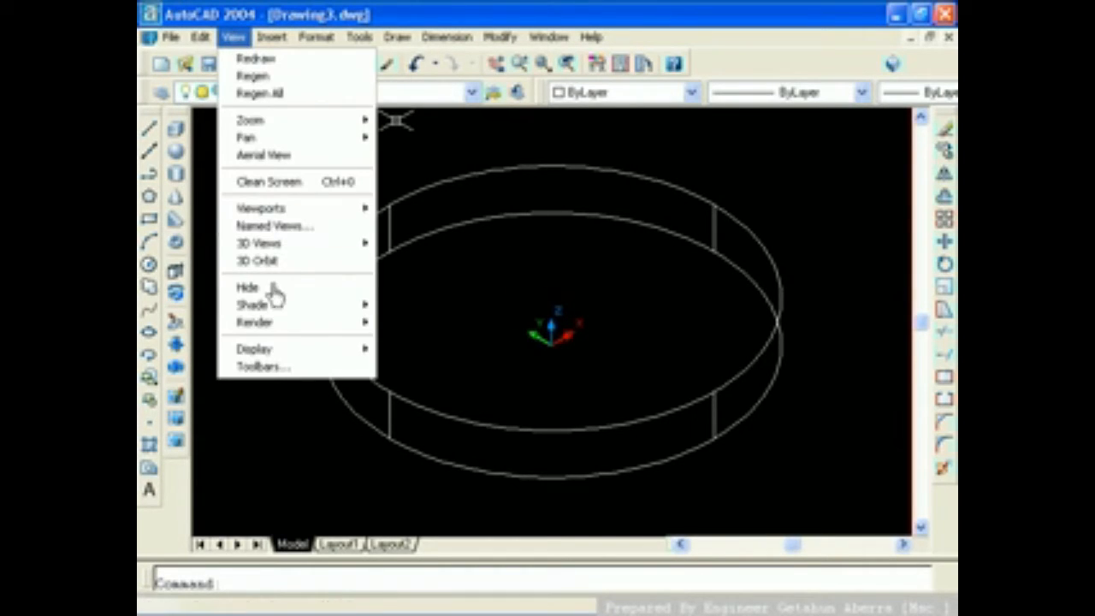
pyautogui.moveTo(359, 316)
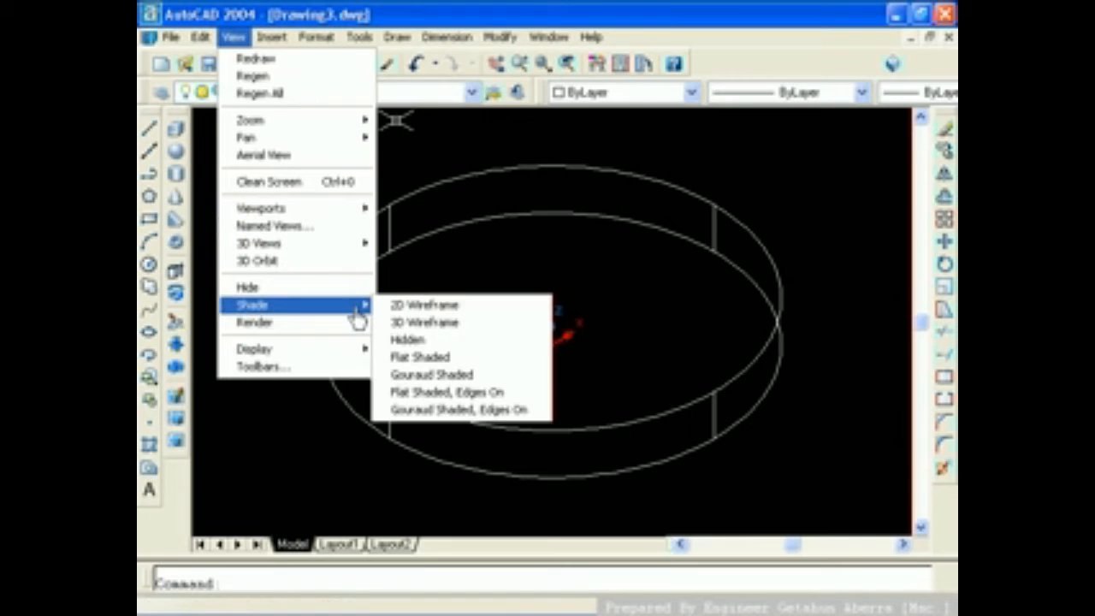
pyautogui.click(451, 412)
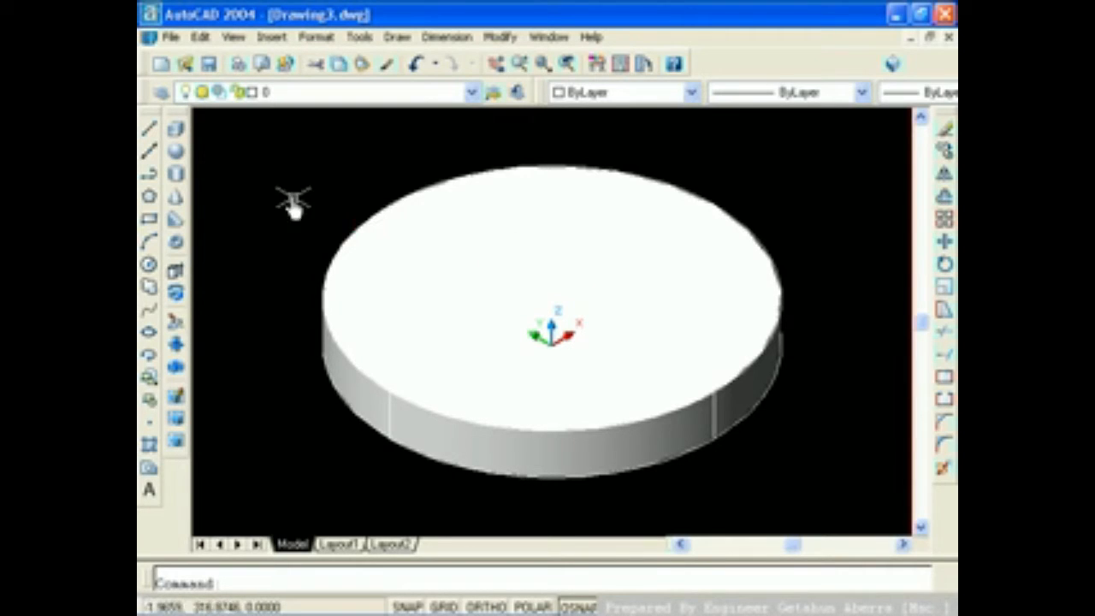
# Step: Create a small concentric solid cylinder at the origin with radius 30 and height 80
pyautogui.click(177, 176)
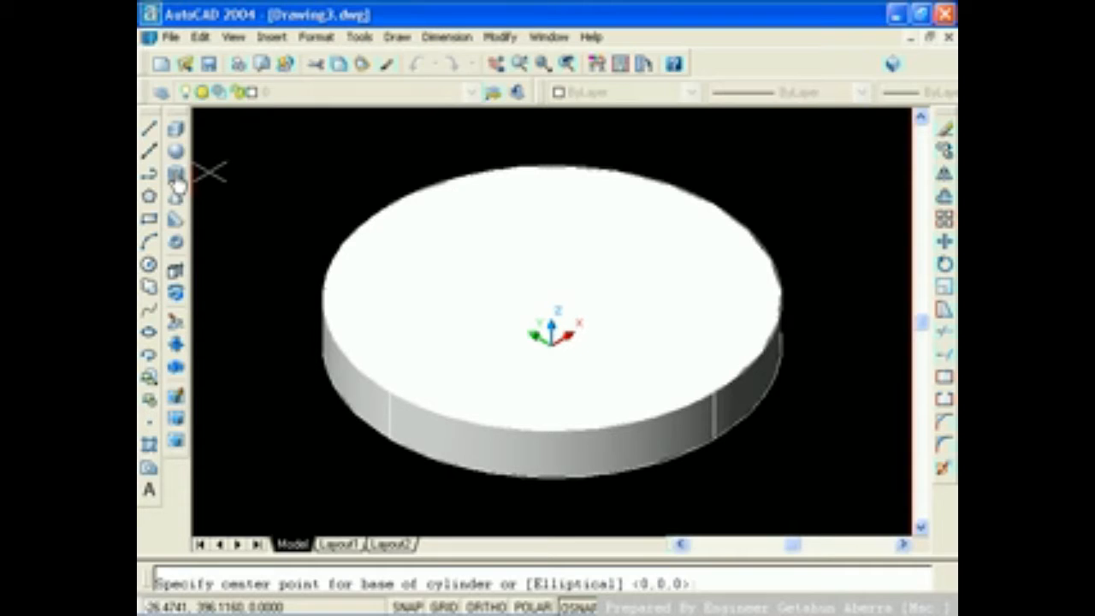
pyautogui.press('Return')
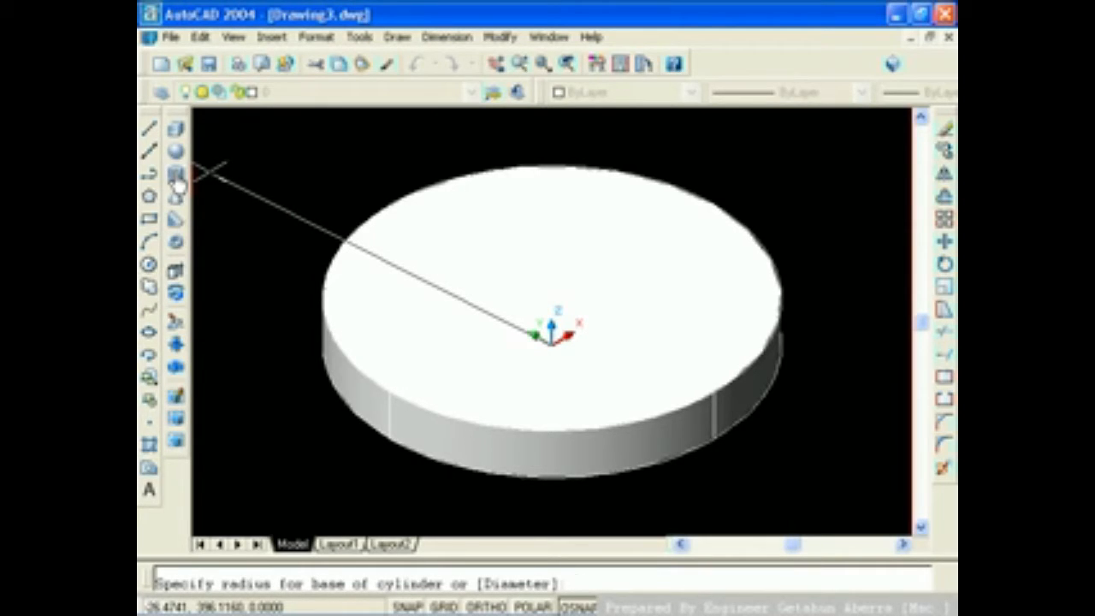
pyautogui.write('80')
pyautogui.press('Return')
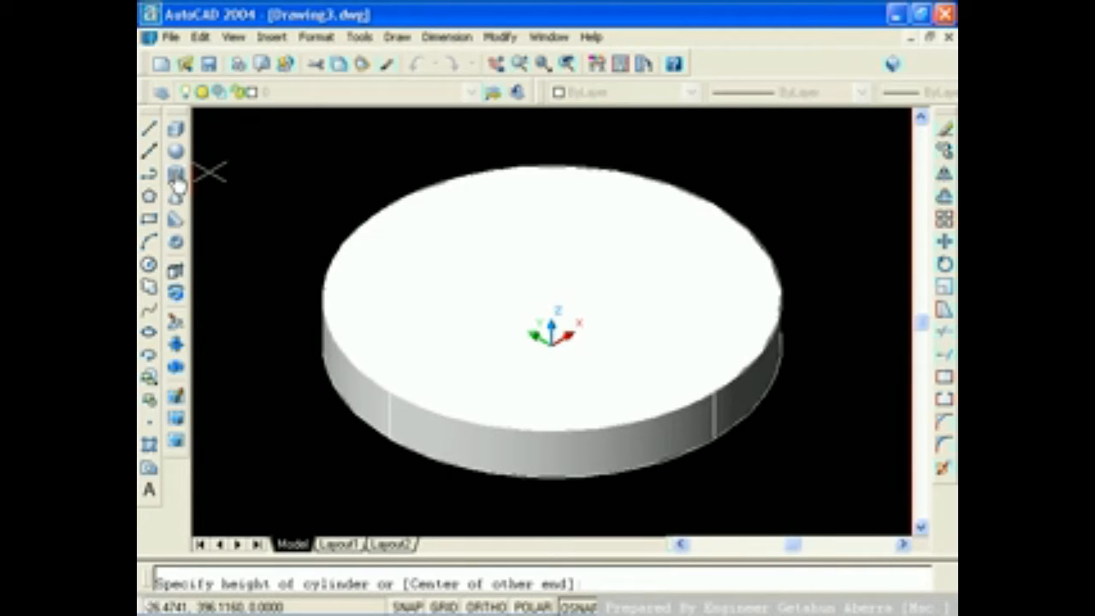
pyautogui.write('80')
pyautogui.press('Return')
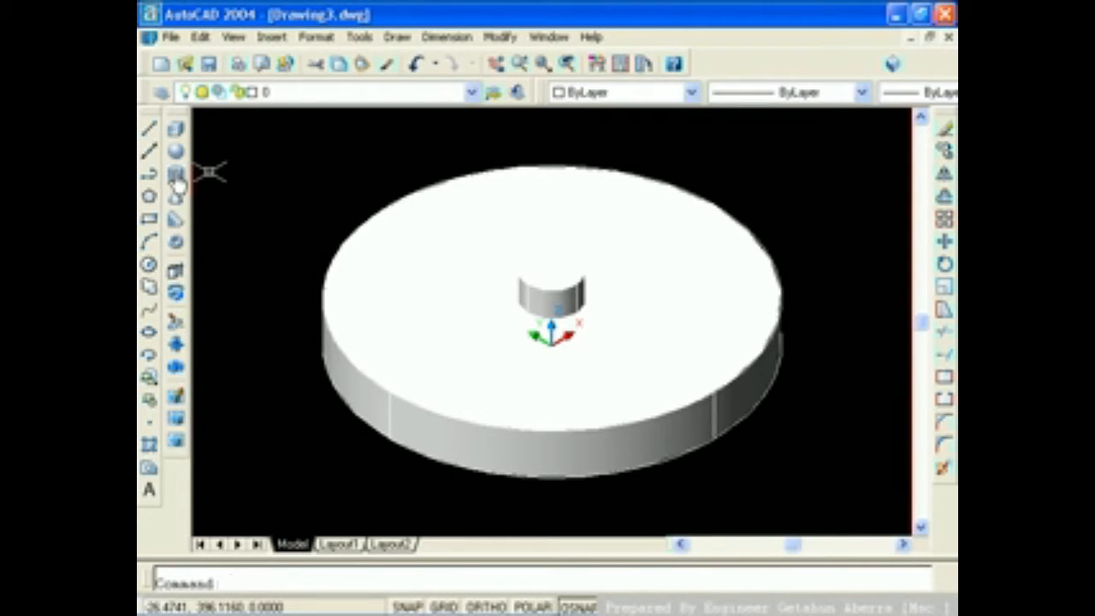
# Step: Subtract the small central cylinder from the large disc to make a through hole
pyautogui.click(501, 38)
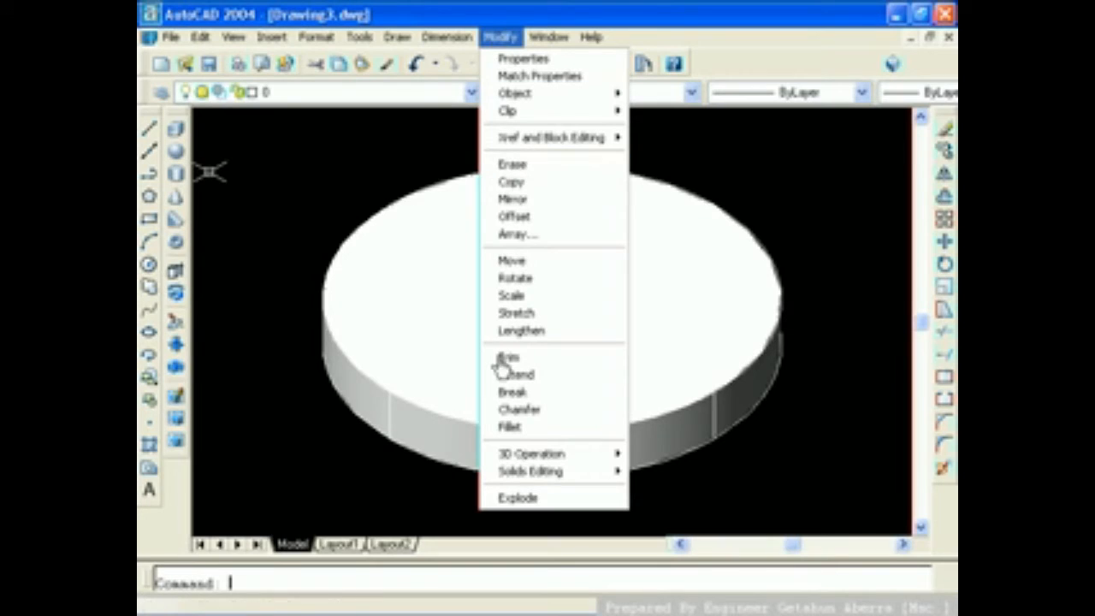
pyautogui.moveTo(507, 478)
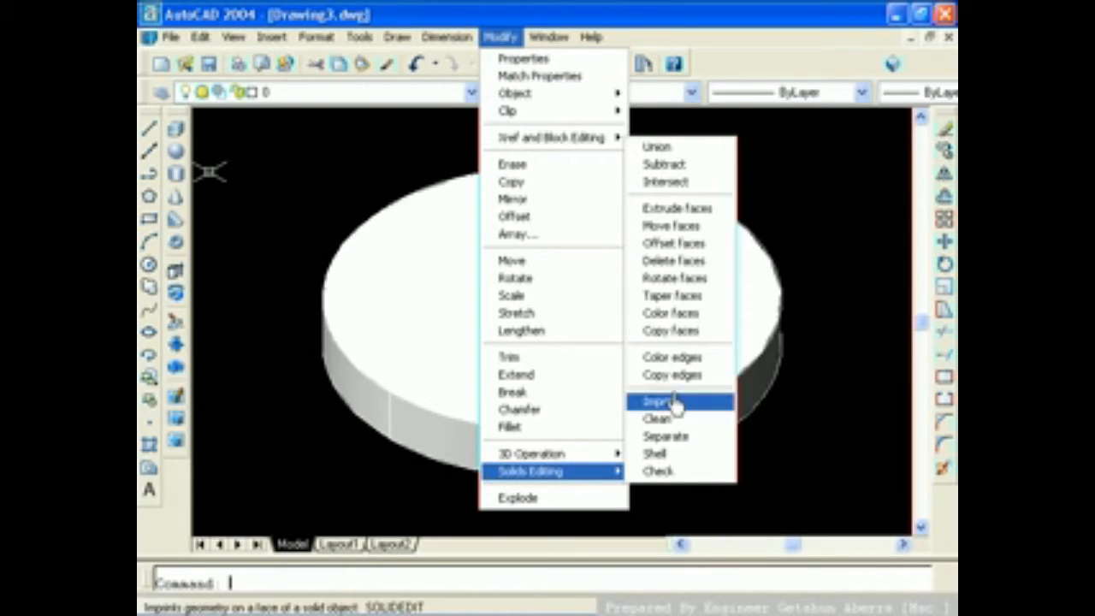
pyautogui.click(672, 166)
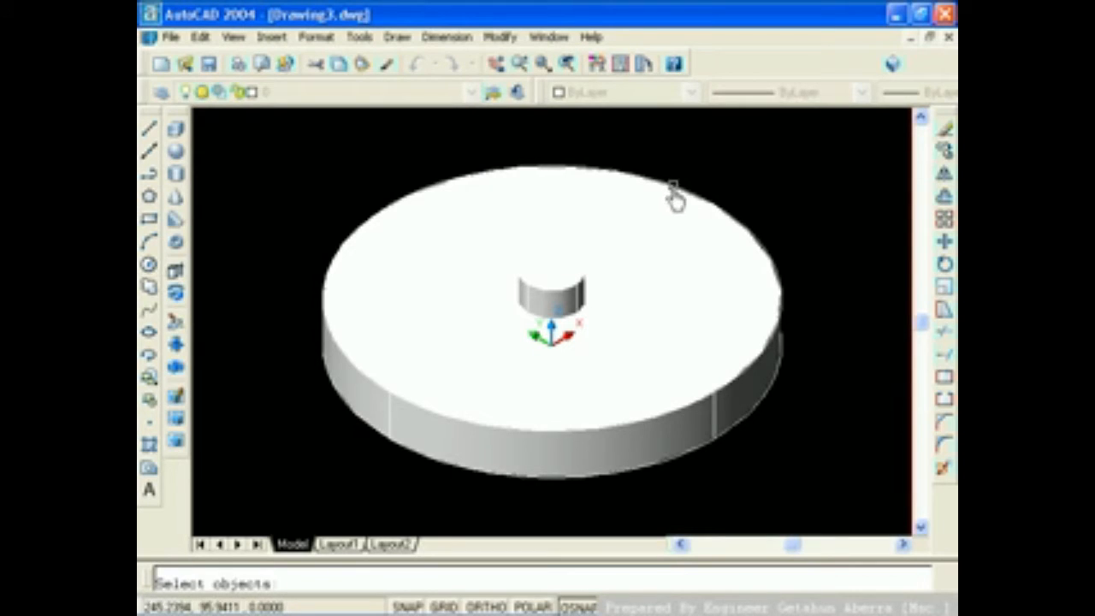
pyautogui.click(674, 188)
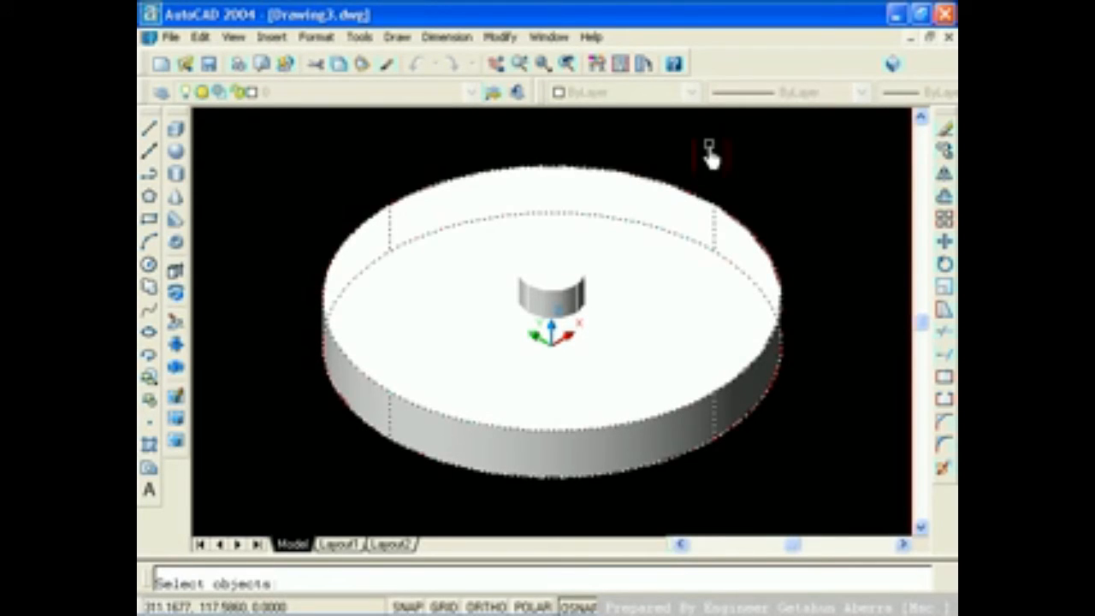
pyautogui.press('Return')
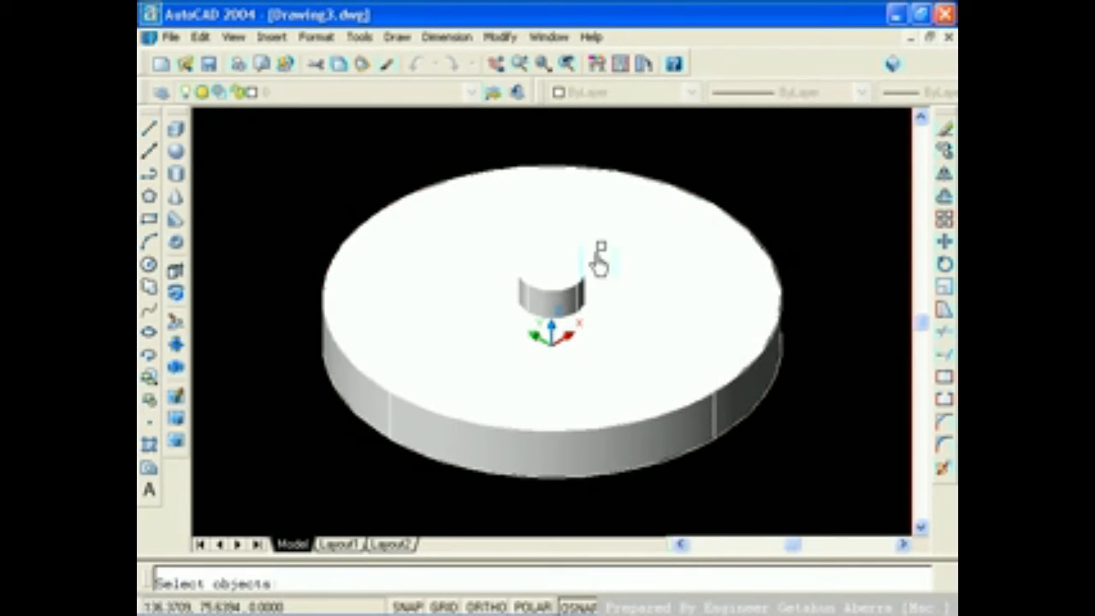
pyautogui.click(540, 291)
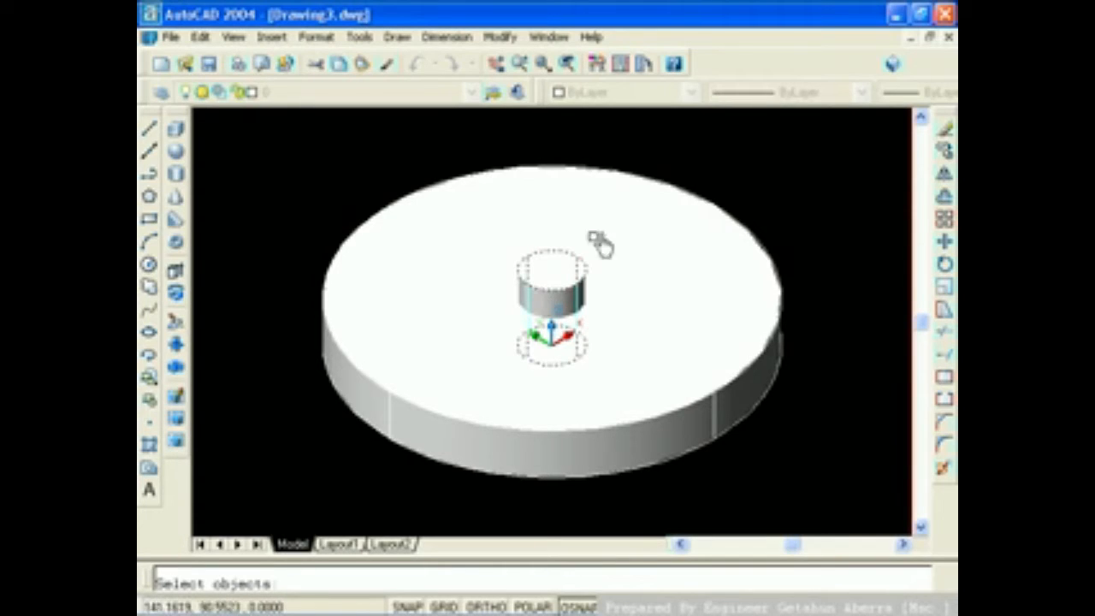
pyautogui.press('Return')
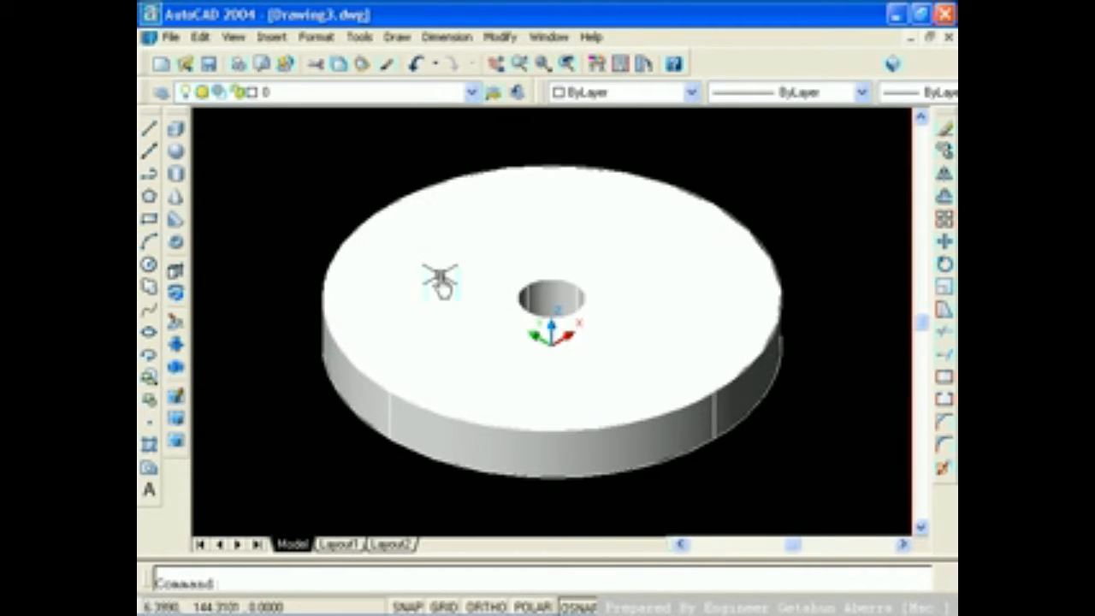
# Step: Move the UCS origin up to 0,0,10
pyautogui.click(358, 37)
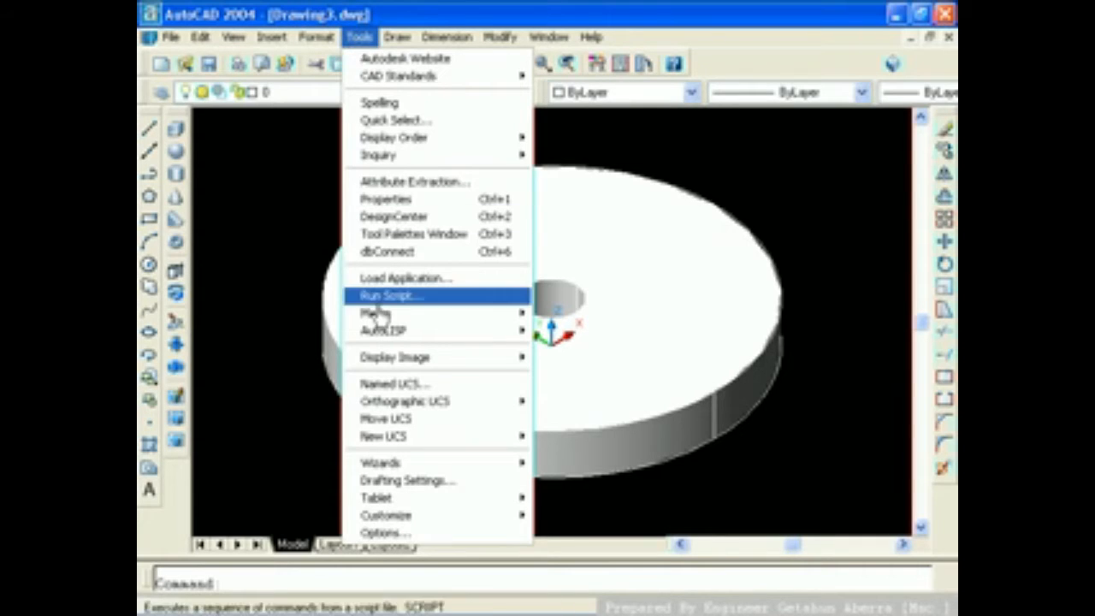
pyautogui.click(385, 421)
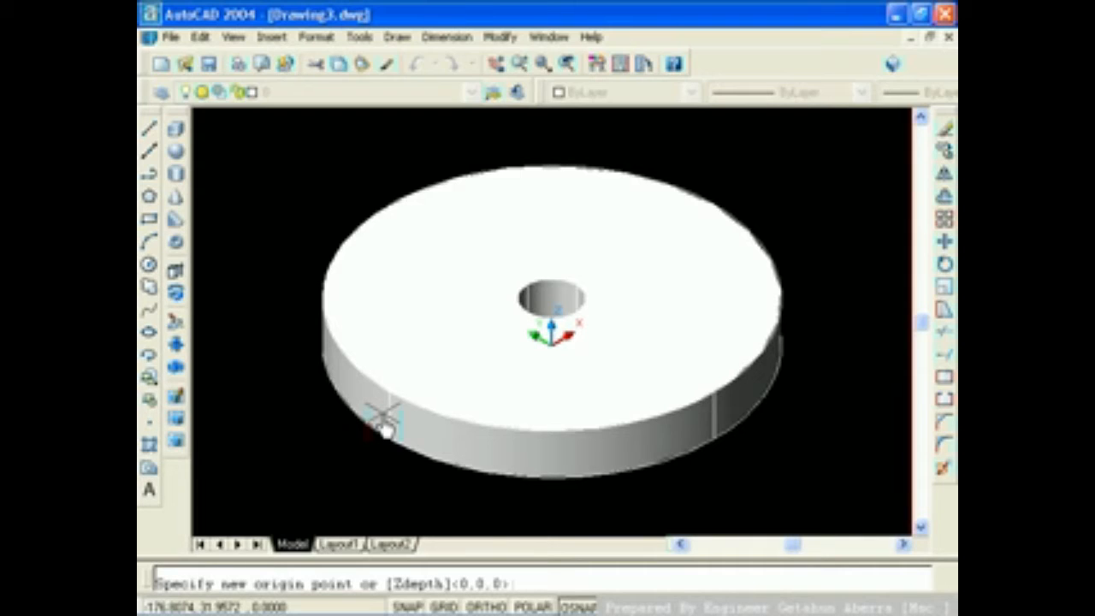
pyautogui.write('0.0,10')
pyautogui.press('Return')
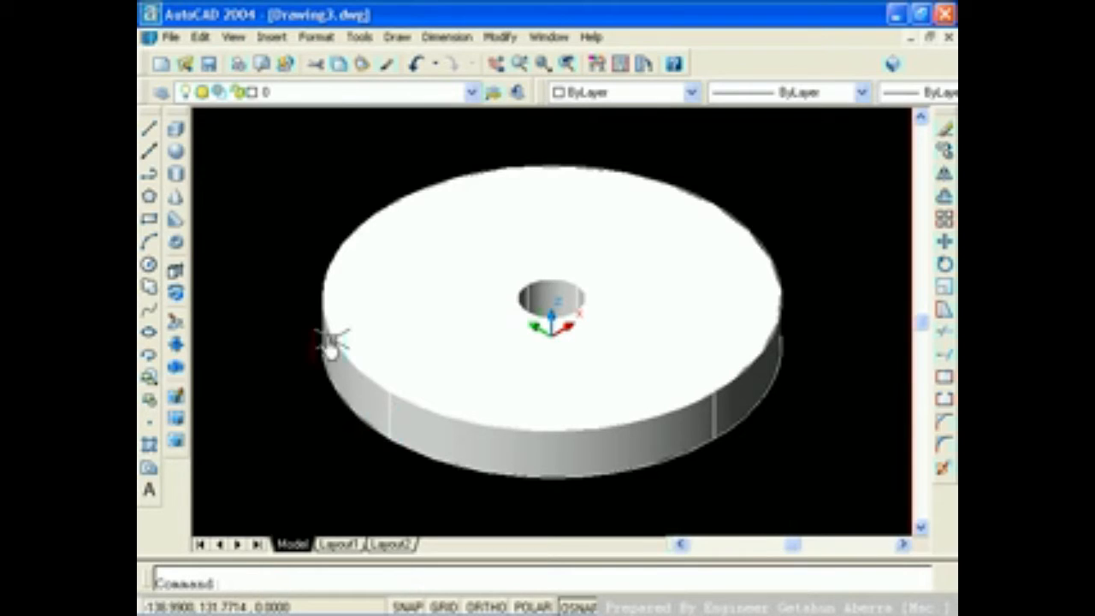
# Step: Create a solid cylinder at the current UCS origin with radius 150 and height 50
pyautogui.click(177, 181)
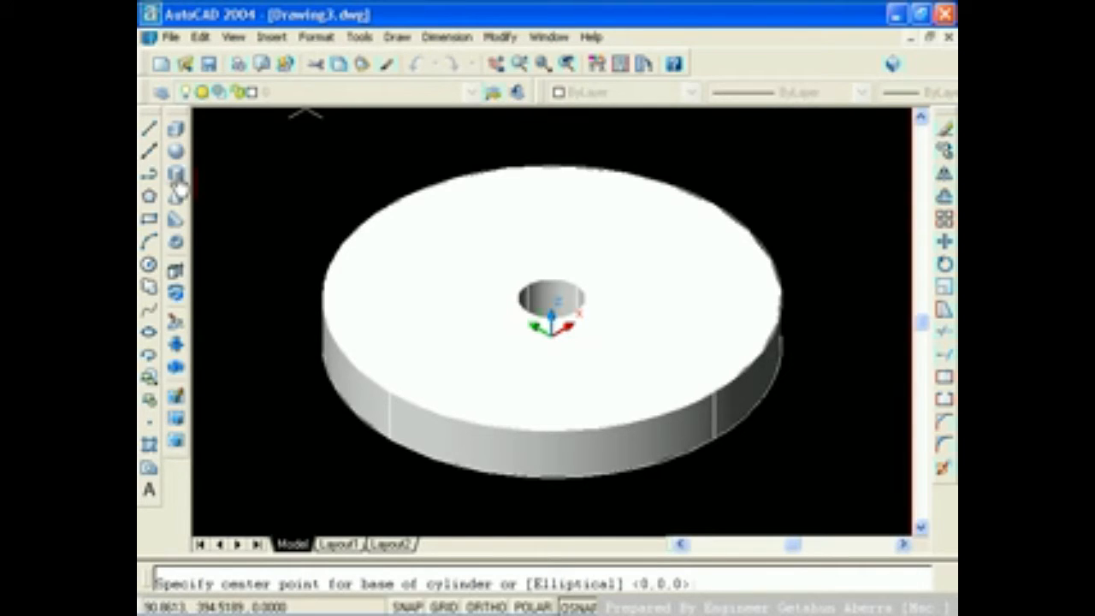
pyautogui.press('Return')
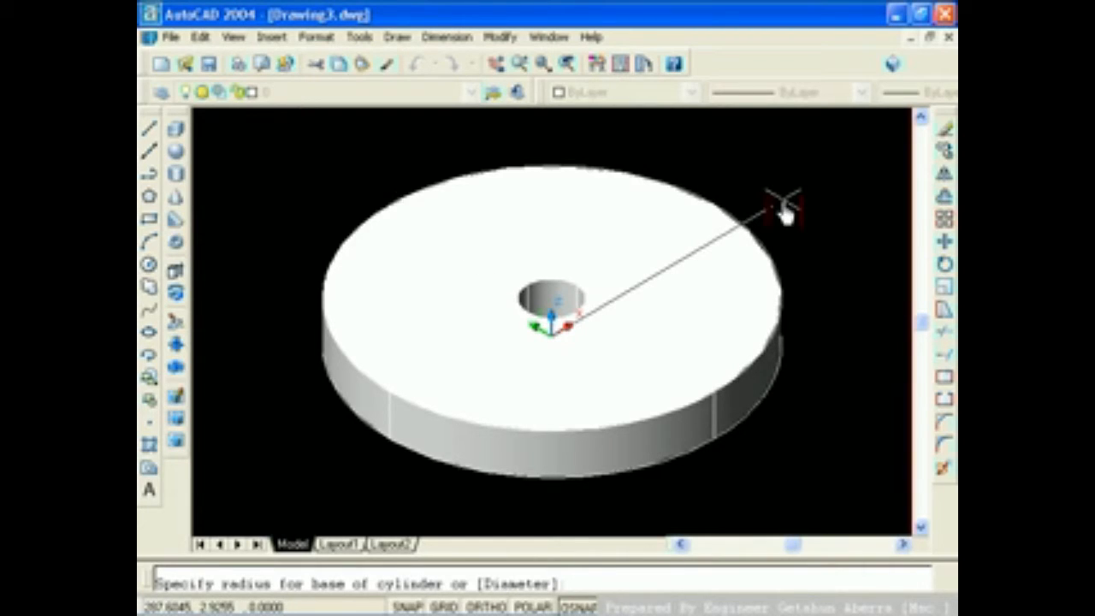
pyautogui.write('150')
pyautogui.press('Return')
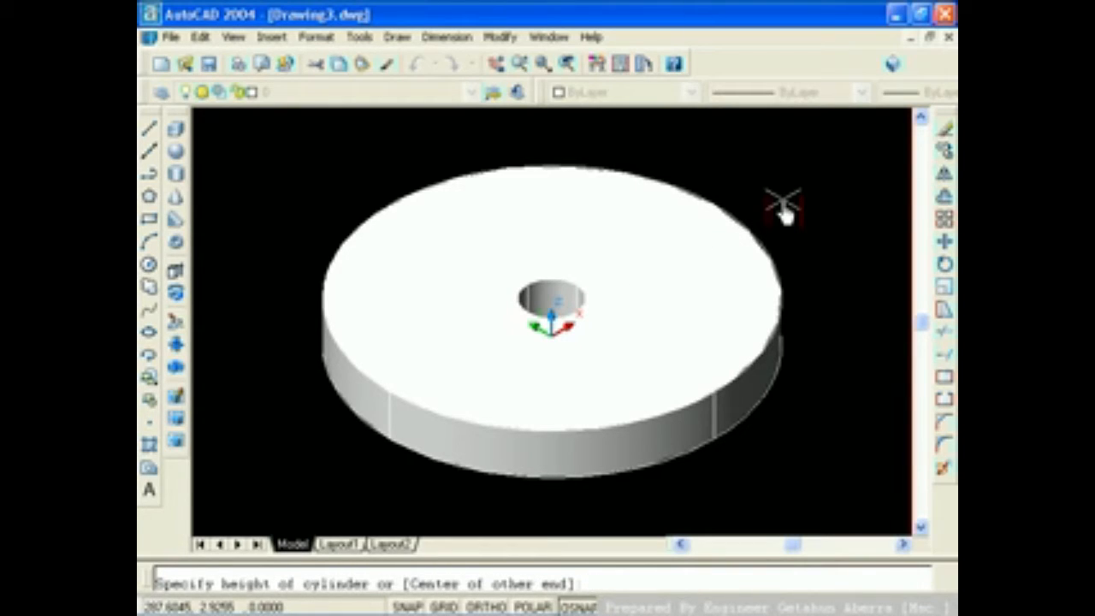
pyautogui.write('50')
pyautogui.press('Return')
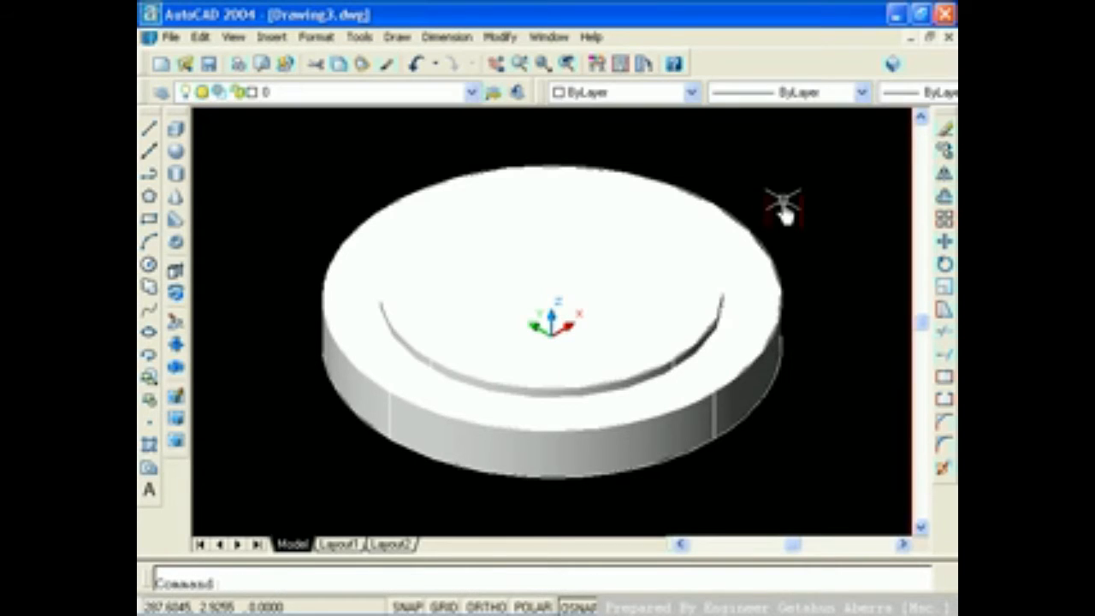
# Step: Subtract the 150-radius cylinder from the disc to form a recess around the central hole
pyautogui.click(500, 37)
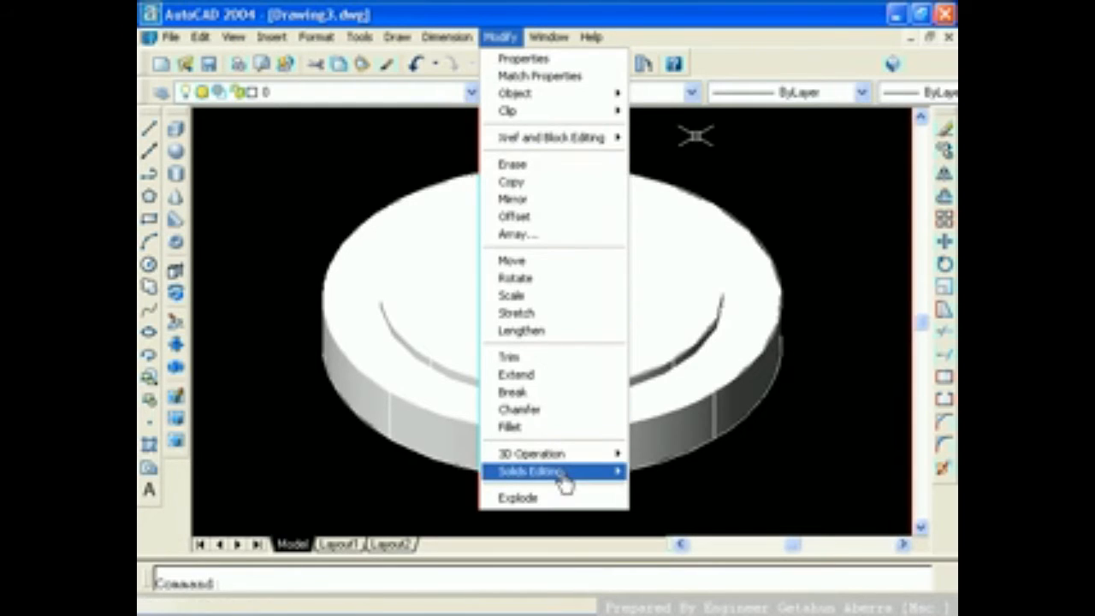
pyautogui.moveTo(547, 487)
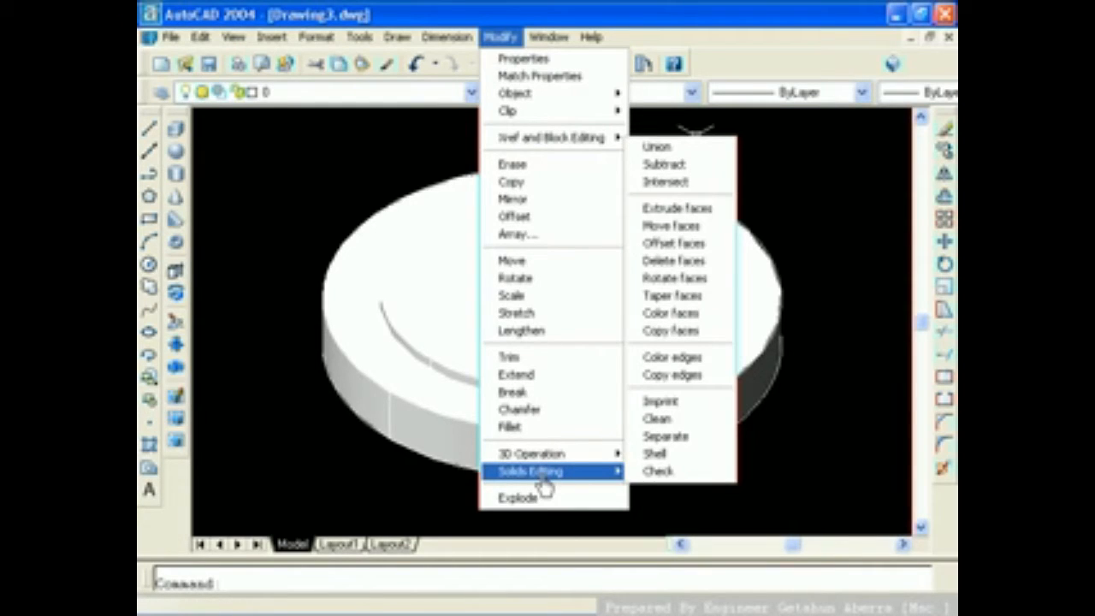
pyautogui.click(644, 165)
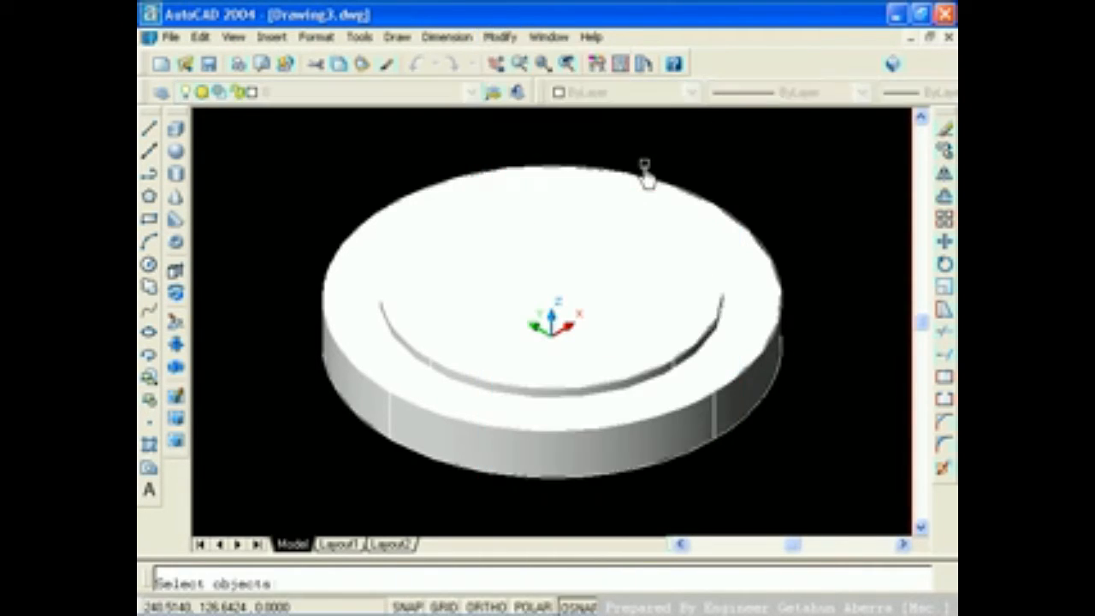
pyautogui.click(775, 326)
pyautogui.rightClick(839, 179)
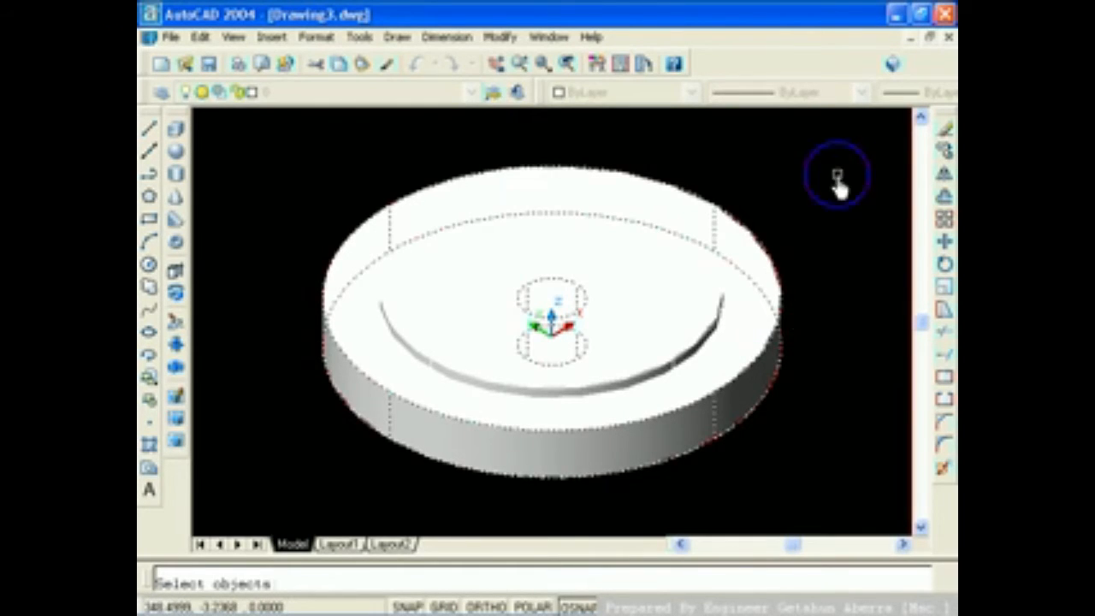
pyautogui.click(698, 333)
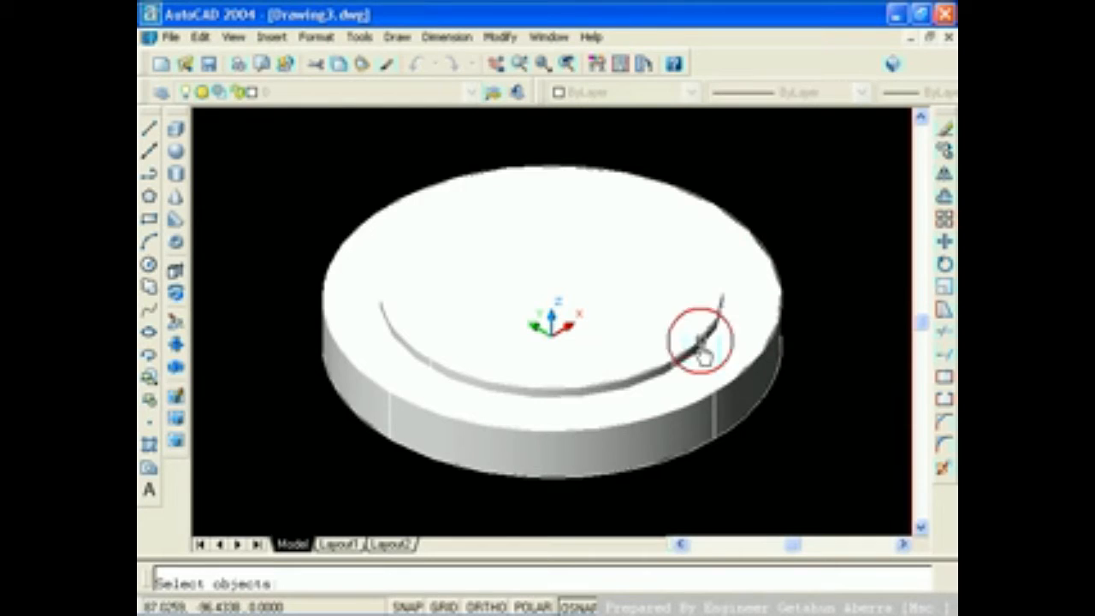
pyautogui.rightClick(820, 243)
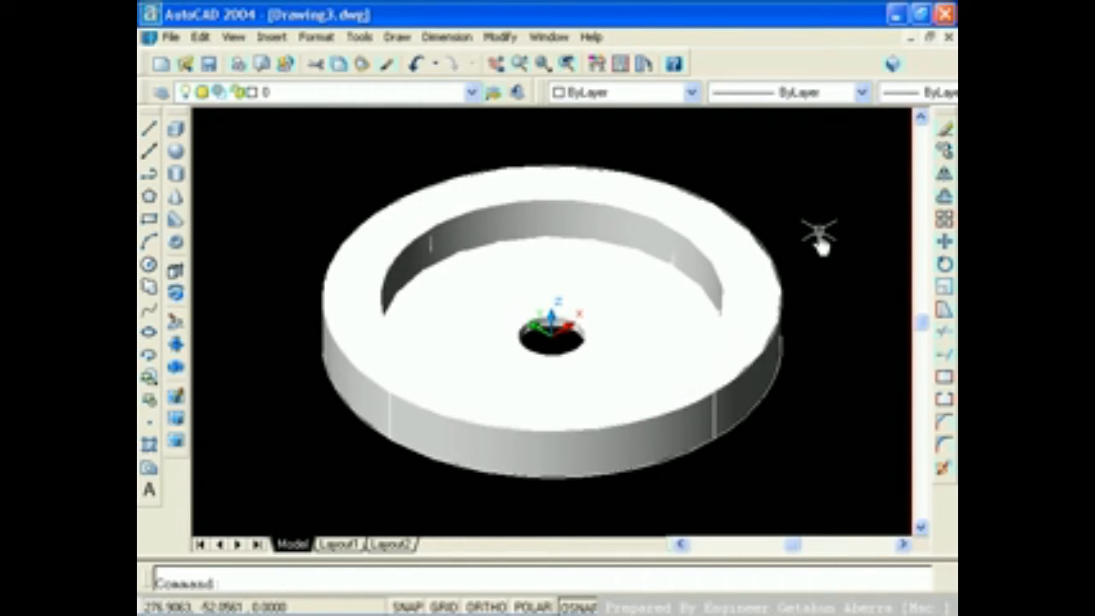
# Step: Set the recessed disc's color to Green and clear the selection
pyautogui.click(703, 262)
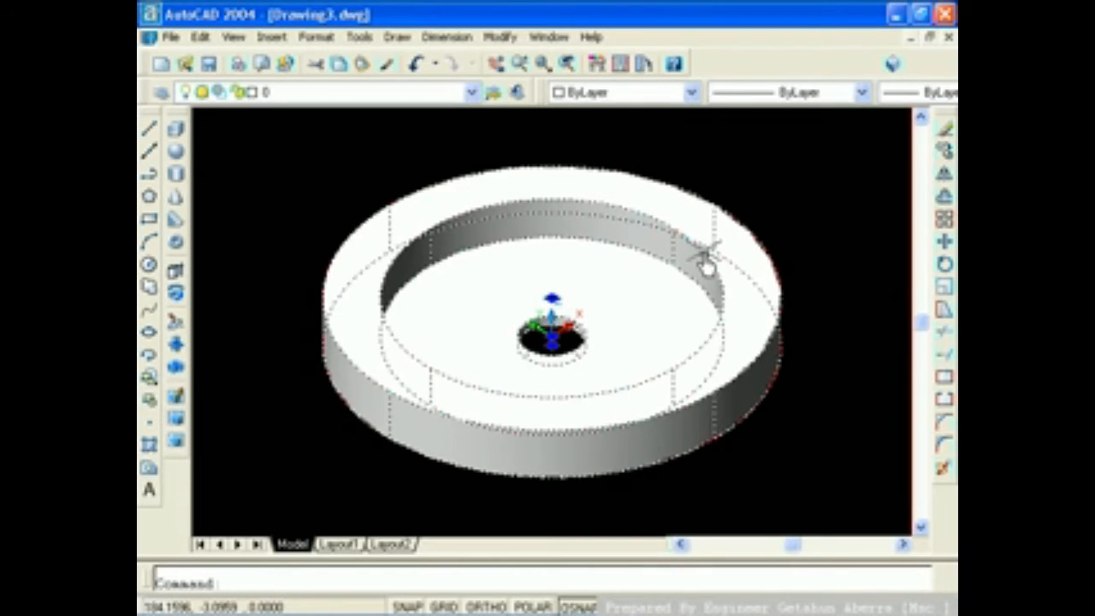
pyautogui.click(691, 92)
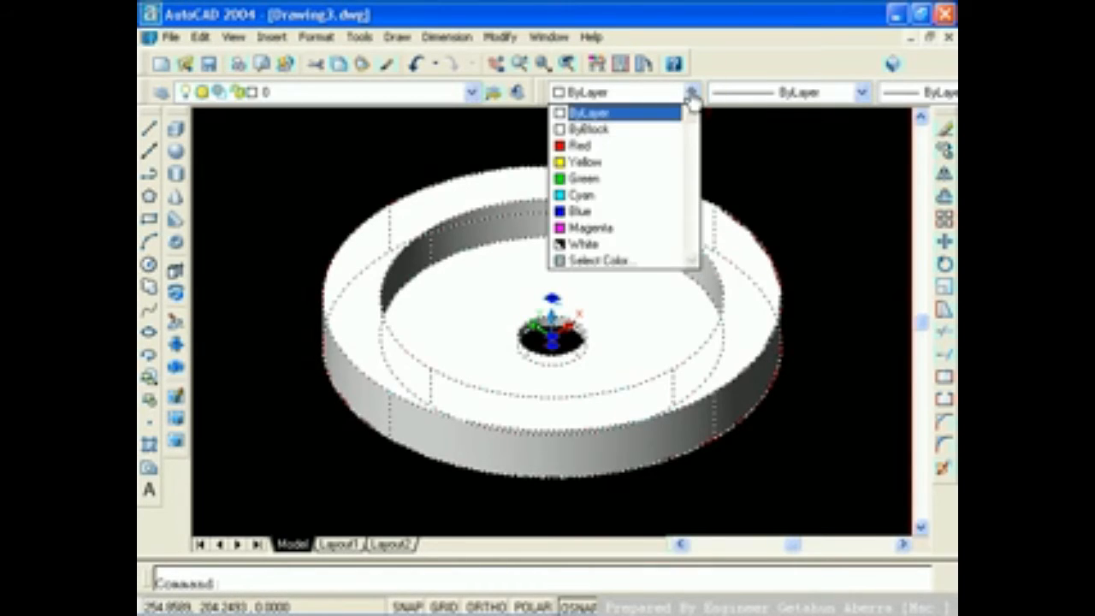
pyautogui.click(599, 178)
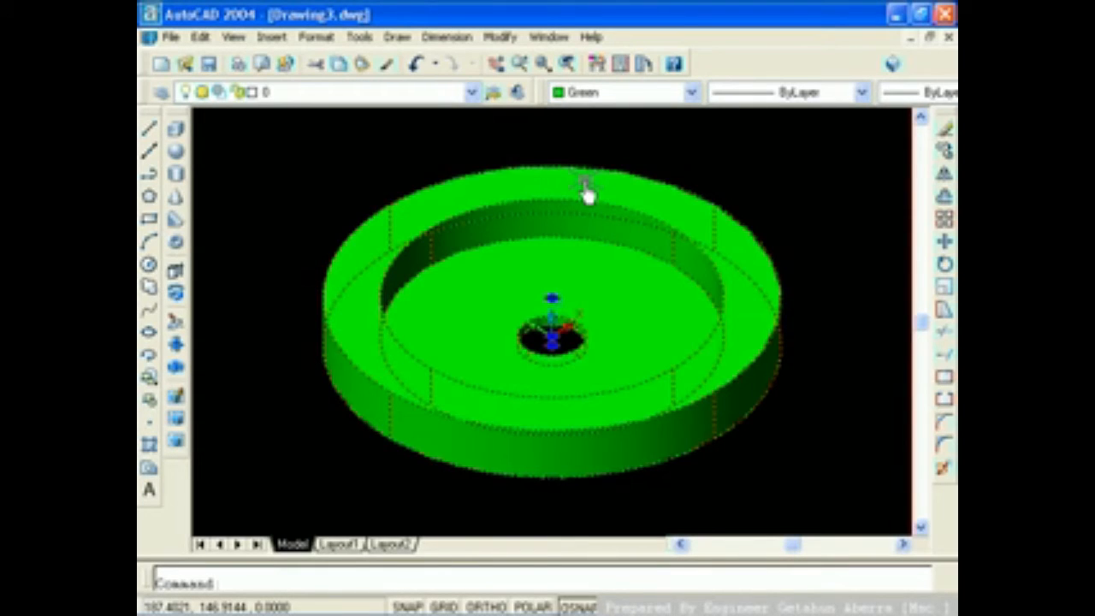
pyautogui.press('Escape')
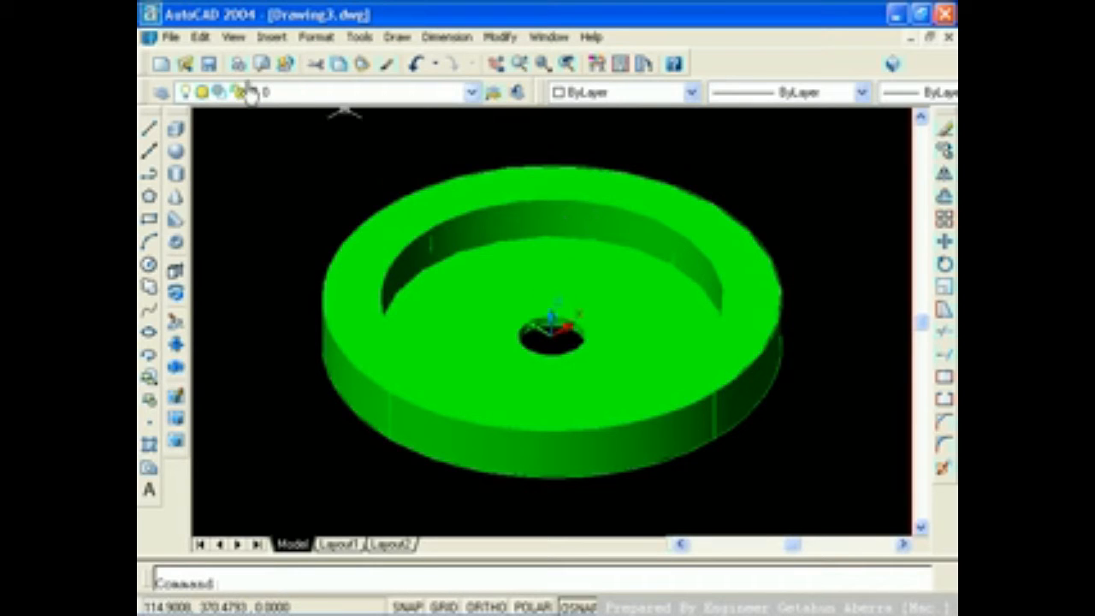
# Step: Examine the green disc, with its recess and through hole, from a tilted angle using 3D Orbit
pyautogui.click(232, 37)
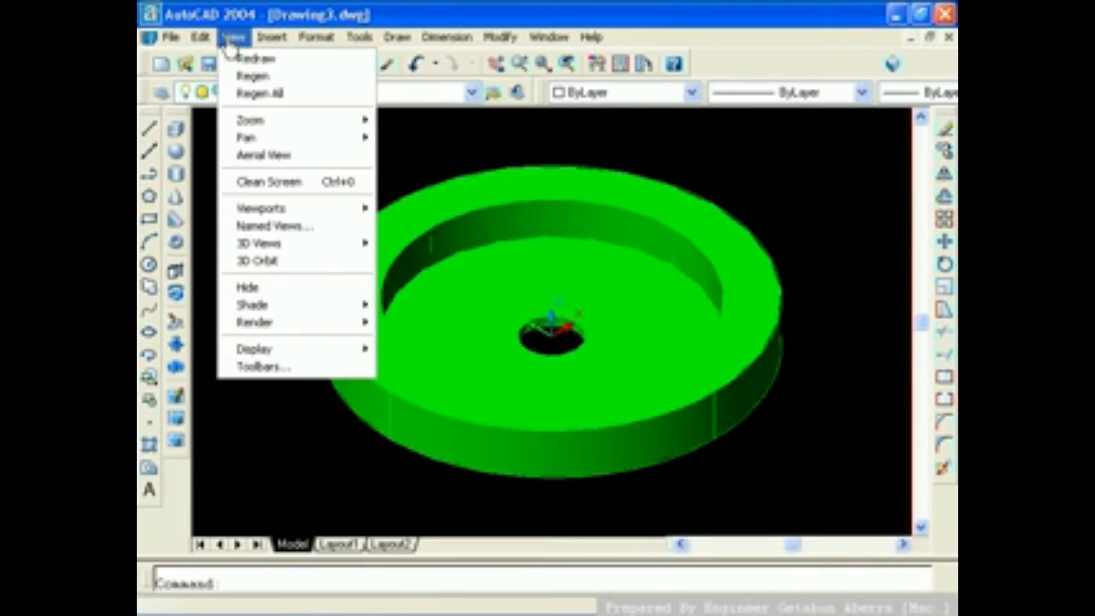
pyautogui.click(267, 265)
pyautogui.moveTo(487, 242); pyautogui.dragTo(572, 268)
pyautogui.moveTo(804, 362)
pyautogui.mouseDown()
pyautogui.moveTo(656, 313)
pyautogui.moveTo(631, 313)
pyautogui.moveTo(638, 335)
pyautogui.mouseUp()
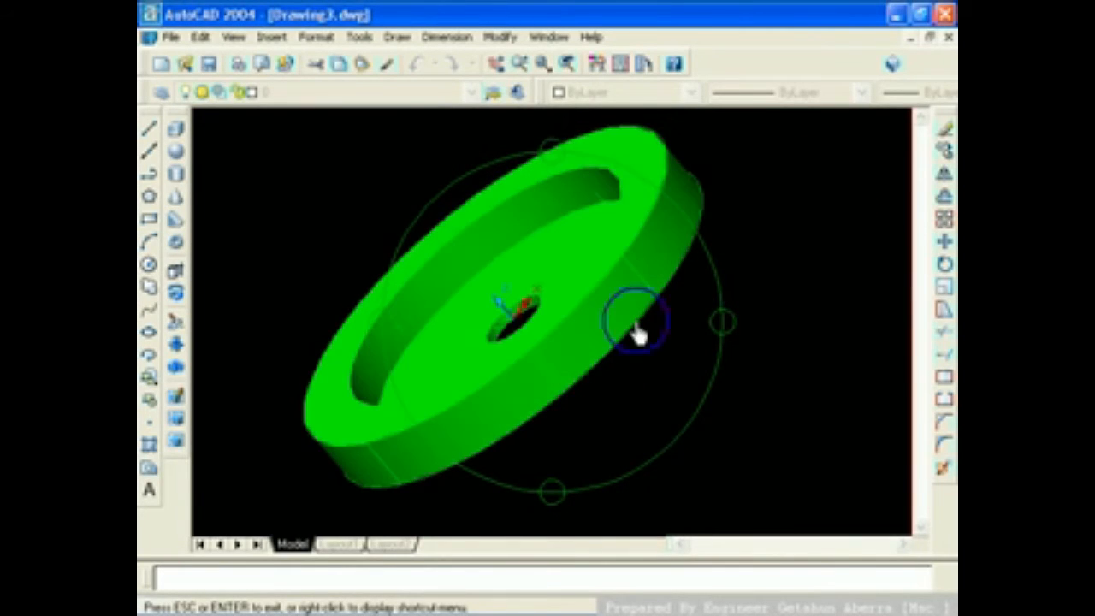
pyautogui.rightClick(639, 331)
pyautogui.click(689, 336)
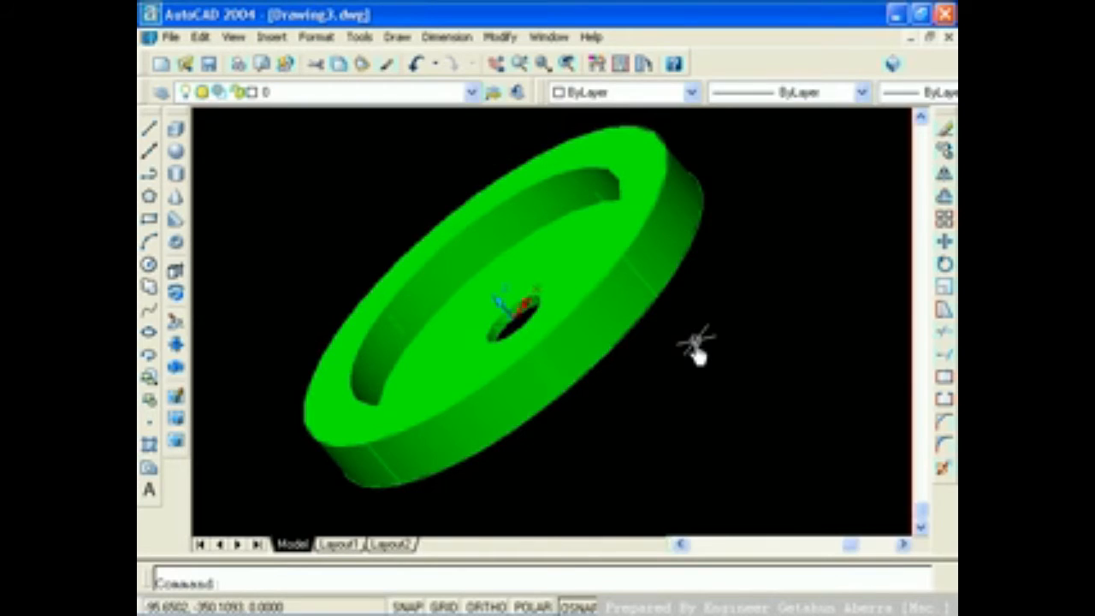
# Step: Delete the green disc and set the 3D view to Top
pyautogui.click(590, 308)
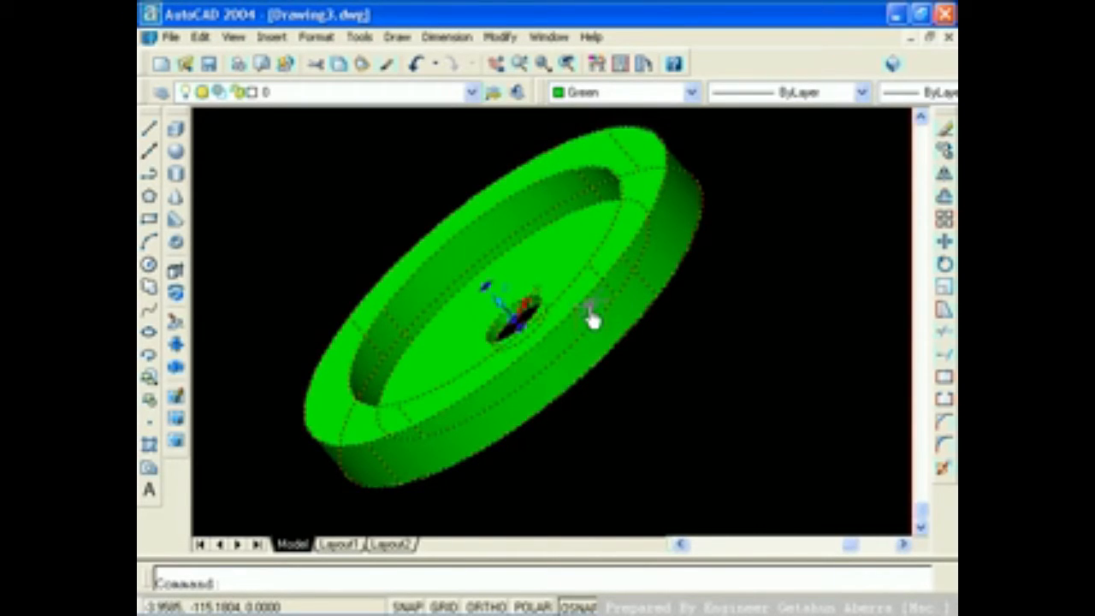
pyautogui.press('Delete')
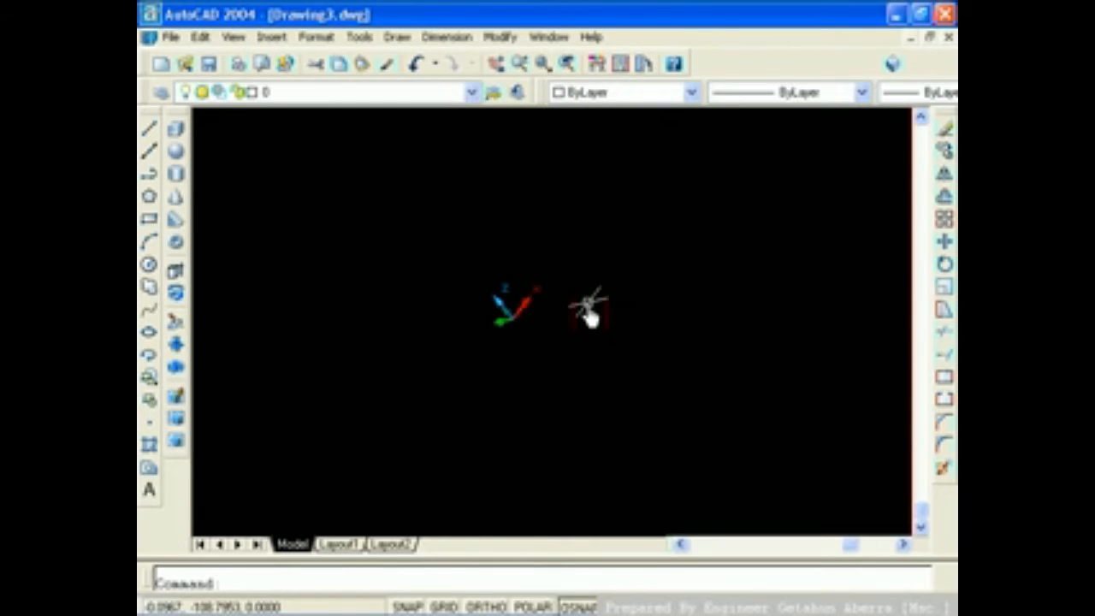
pyautogui.click(233, 38)
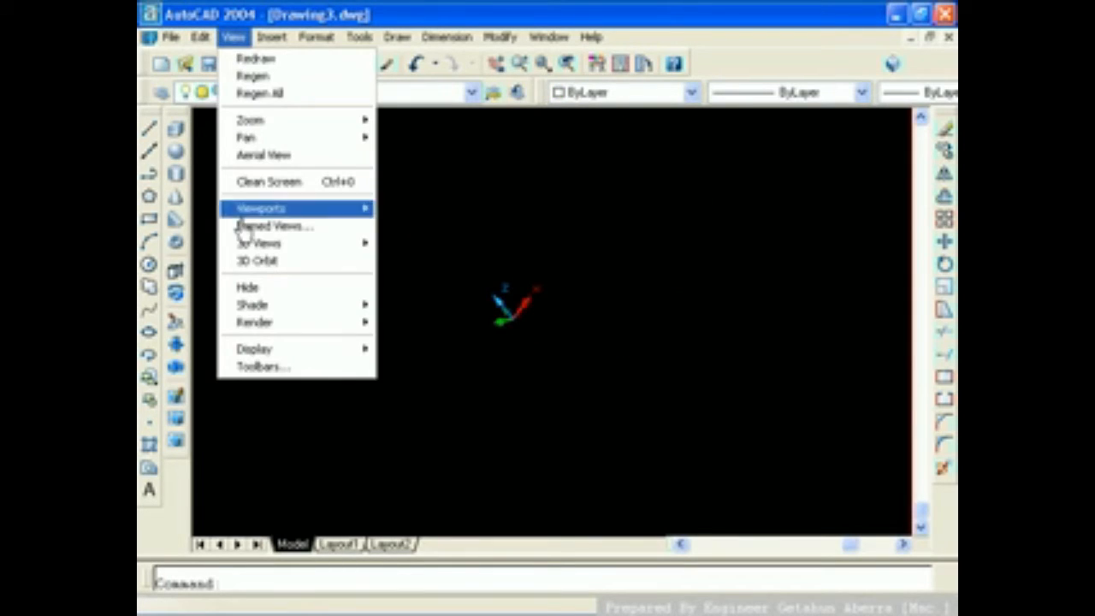
pyautogui.moveTo(248, 244)
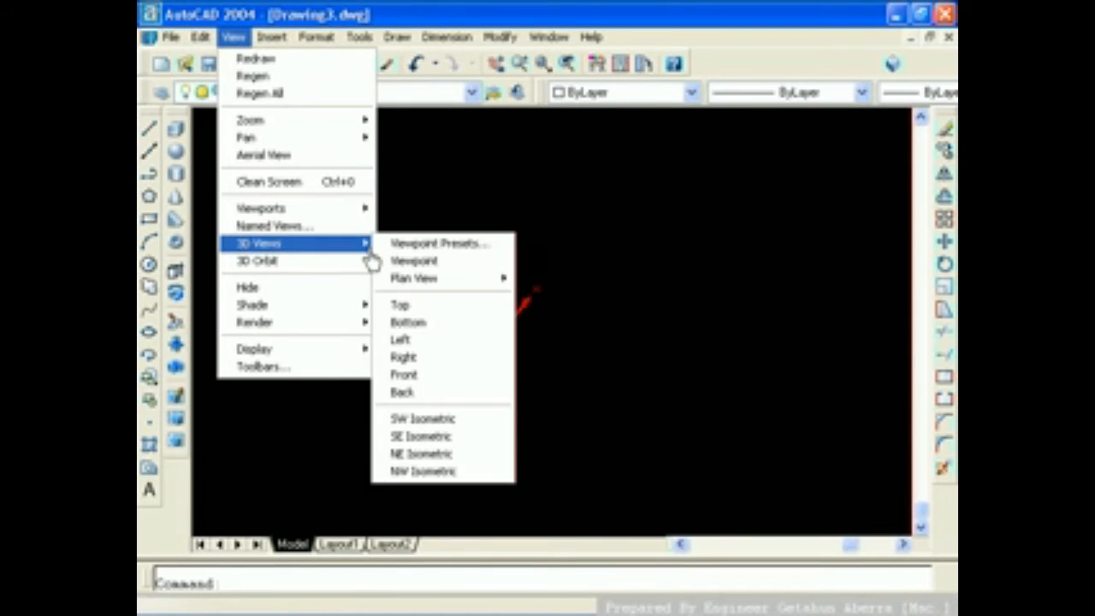
pyautogui.click(409, 307)
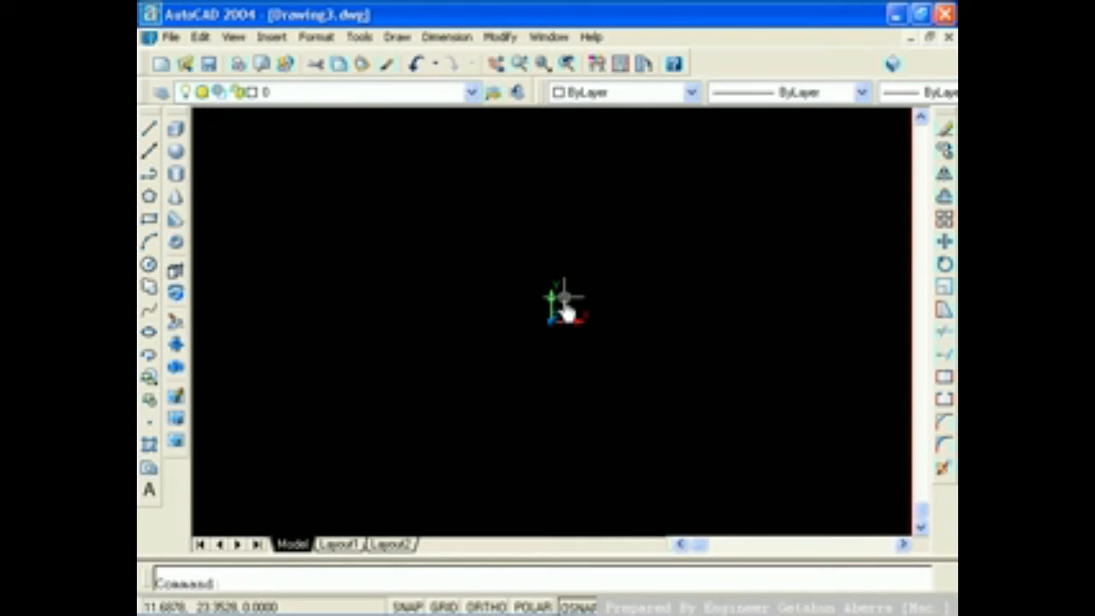
# Step: Create a solid box with its corner at the UCS origin, length 60, width 30 and height 10
pyautogui.moveTo(557, 303)
pyautogui.mouseDown(button='middle')
pyautogui.moveTo(320, 391)
pyautogui.moveTo(254, 403)
pyautogui.mouseUp(button='middle')
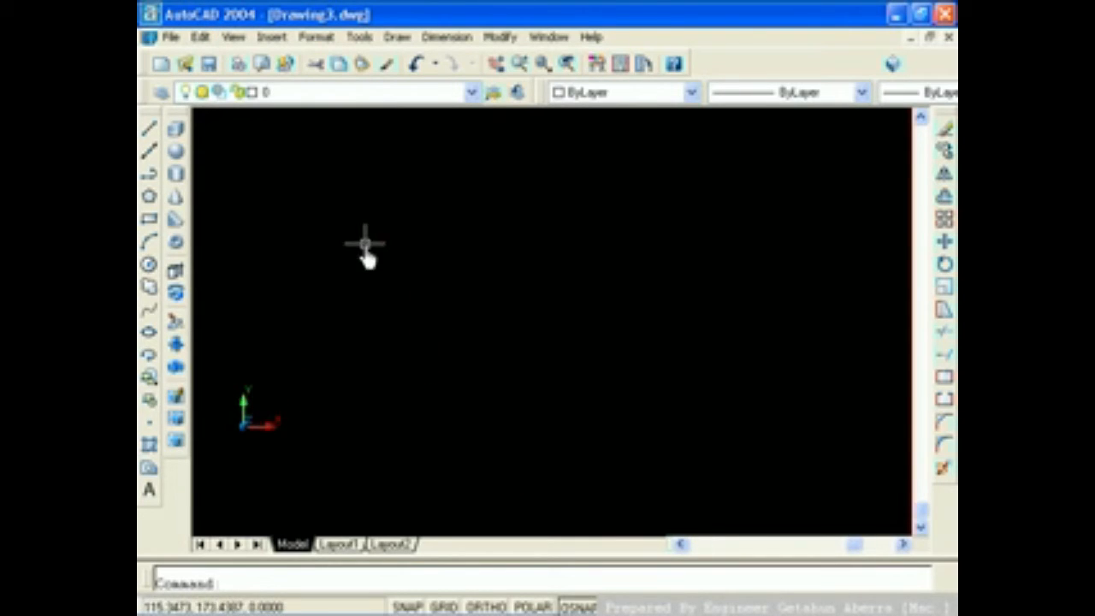
pyautogui.moveTo(364, 247); pyautogui.dragTo(362, 362, button='middle')
pyautogui.scroll(-2, 570, 271)
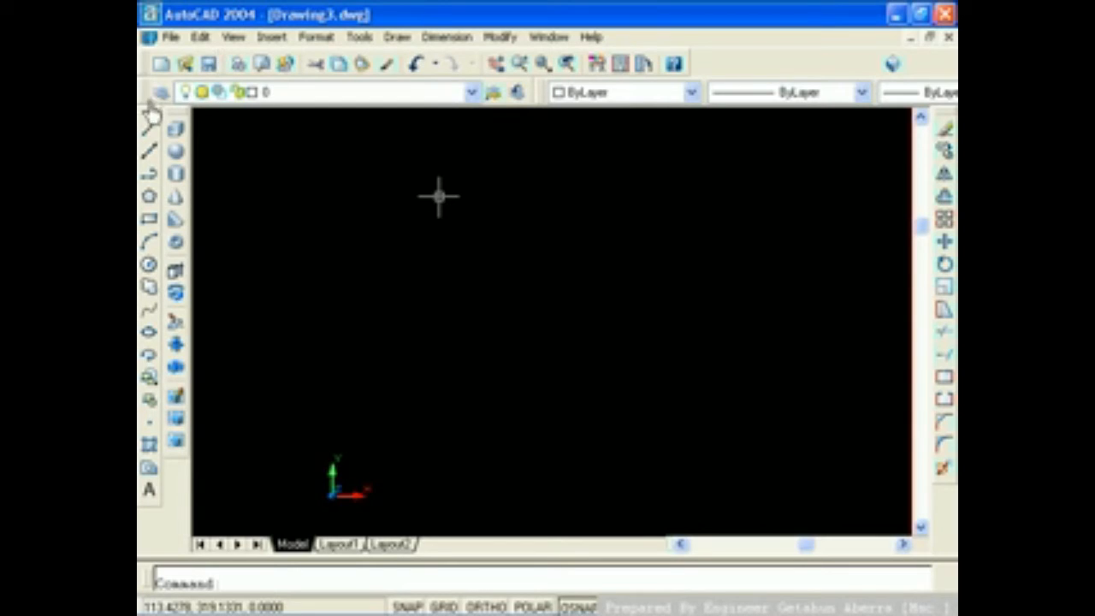
pyautogui.click(174, 135)
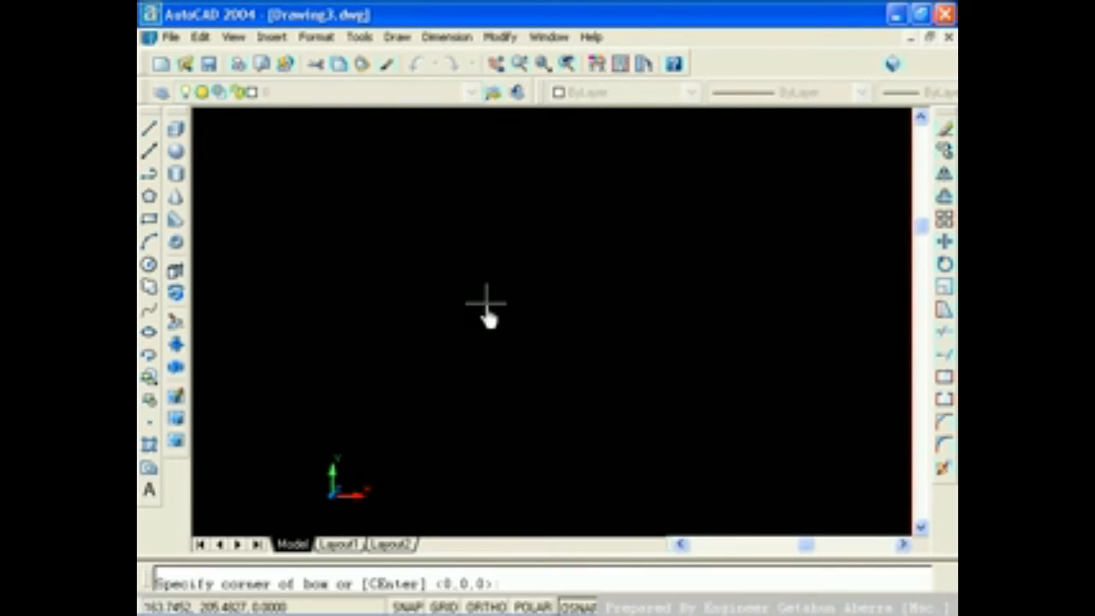
pyautogui.press('Return')
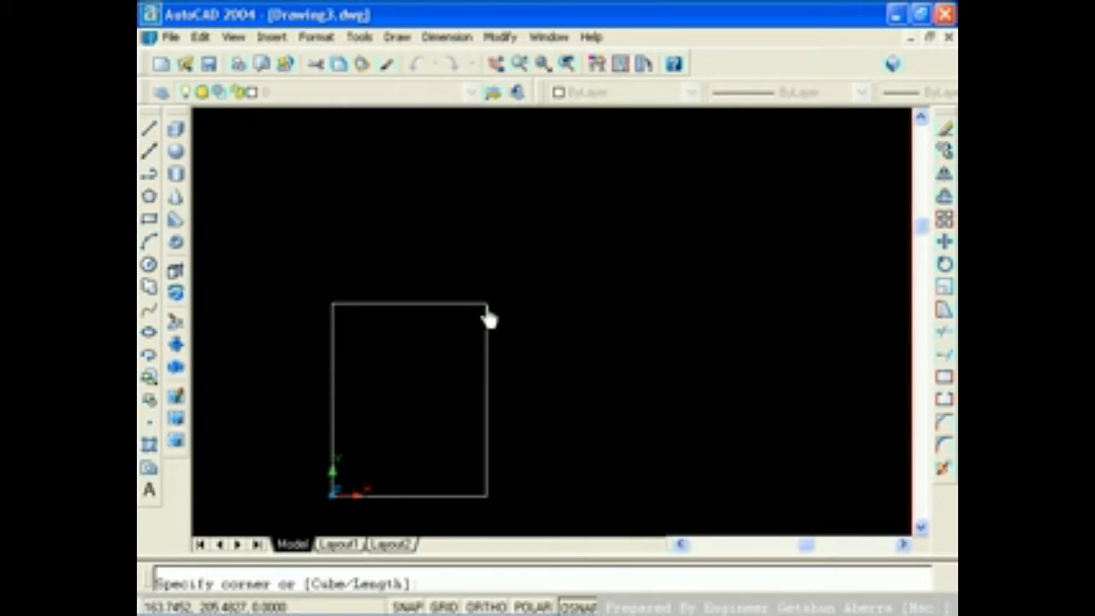
pyautogui.write('l')
pyautogui.press('Return')
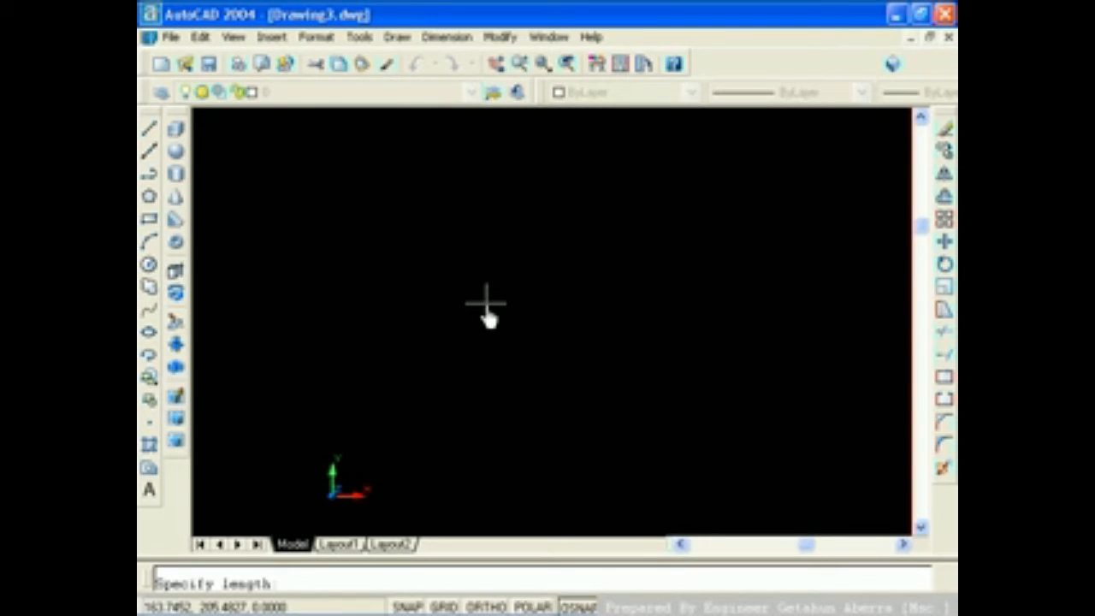
pyautogui.write('60')
pyautogui.press('Return')
pyautogui.write('30')
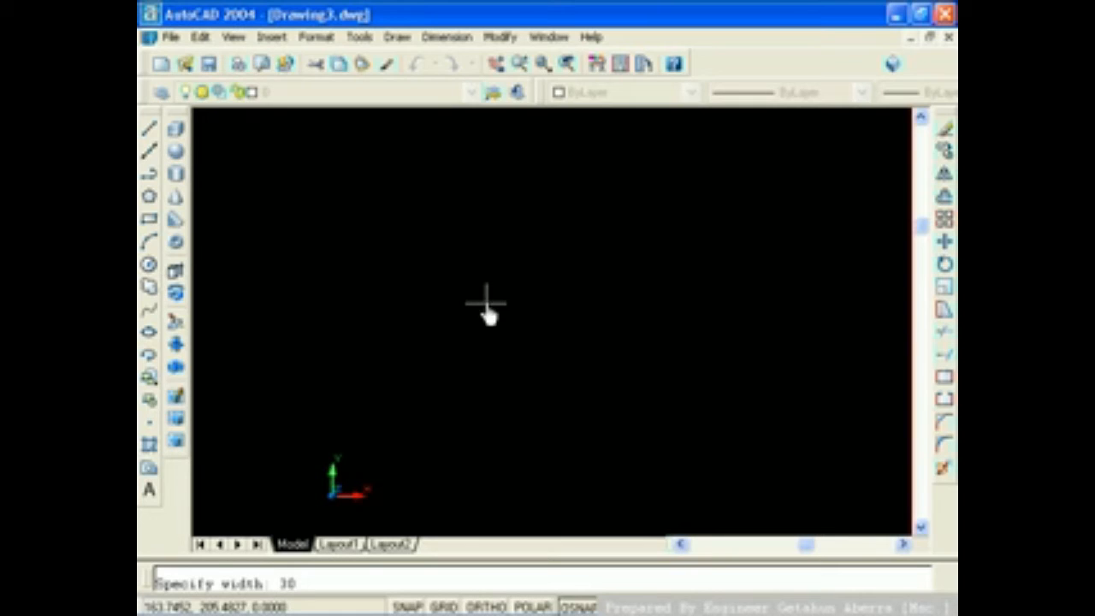
pyautogui.press('Return')
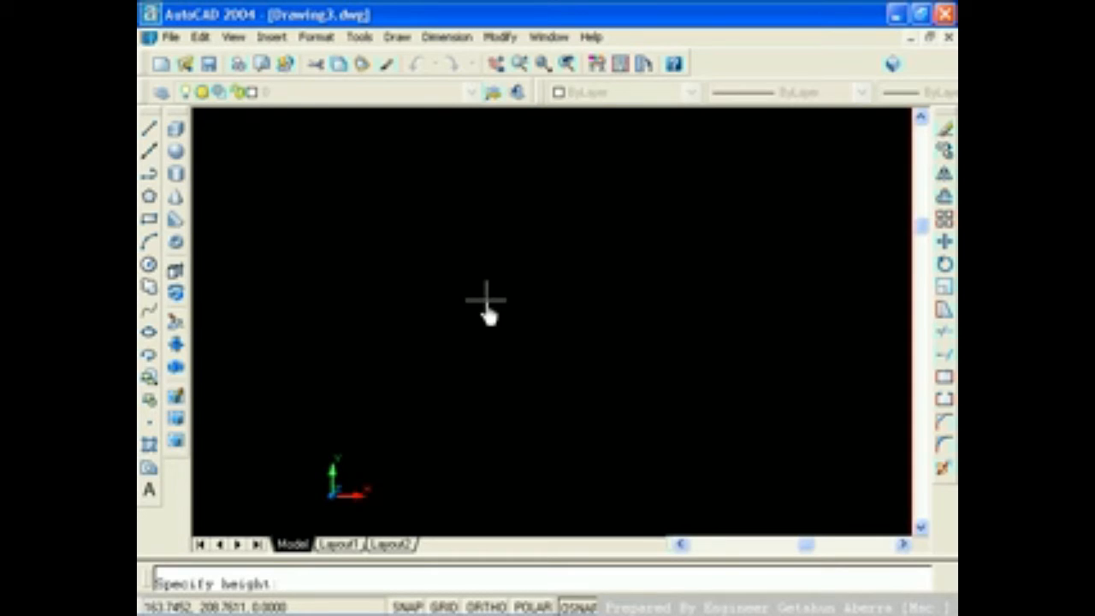
pyautogui.write('10')
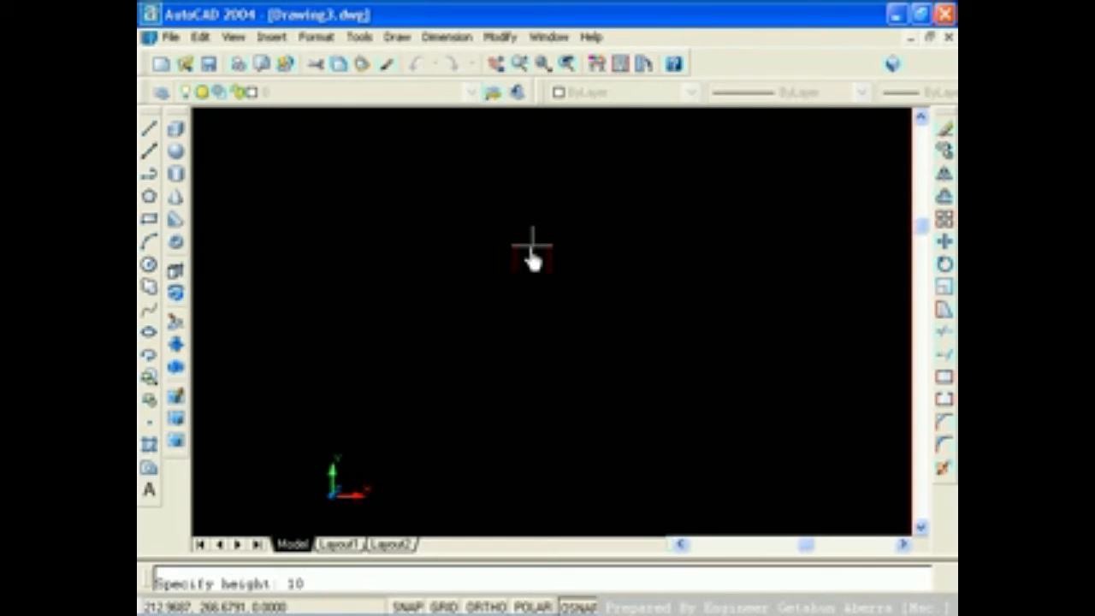
pyautogui.press('Return')
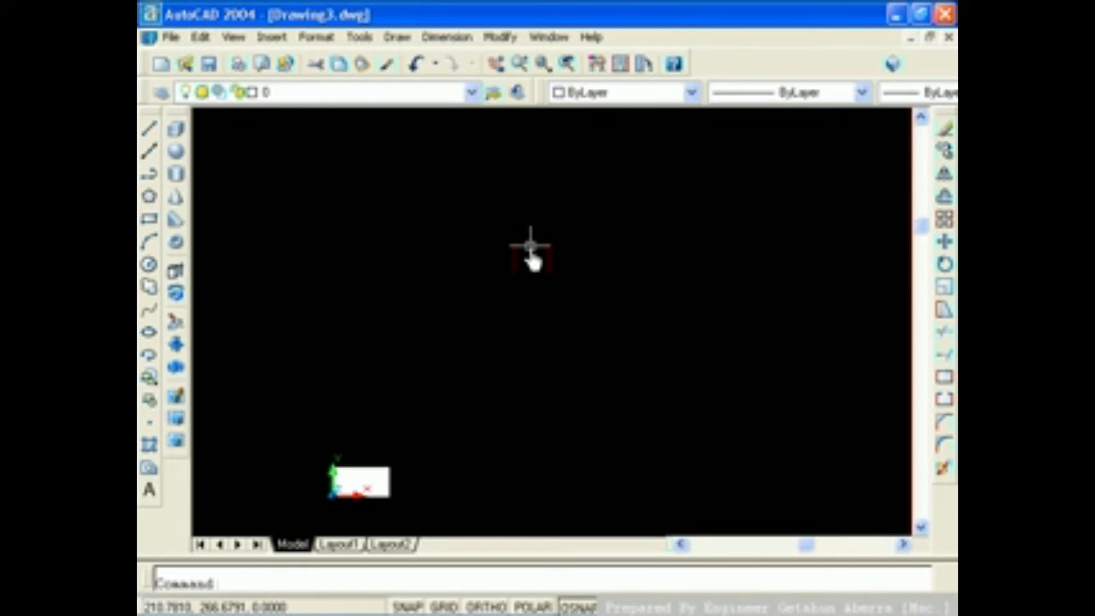
# Step: Display the whole box in the SW Isometric view
pyautogui.click(231, 38)
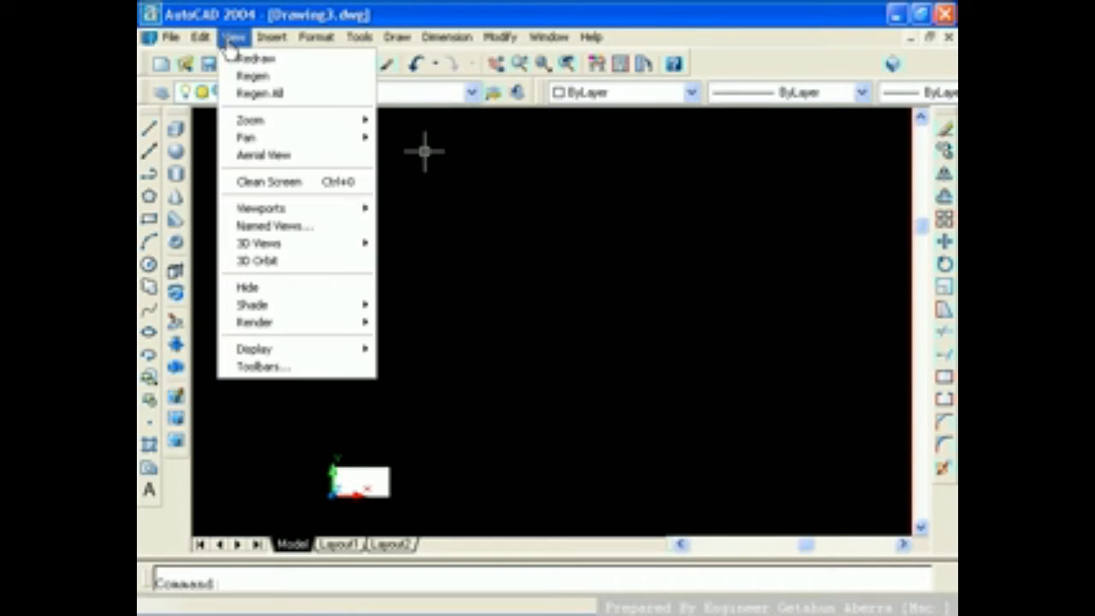
pyautogui.moveTo(342, 245)
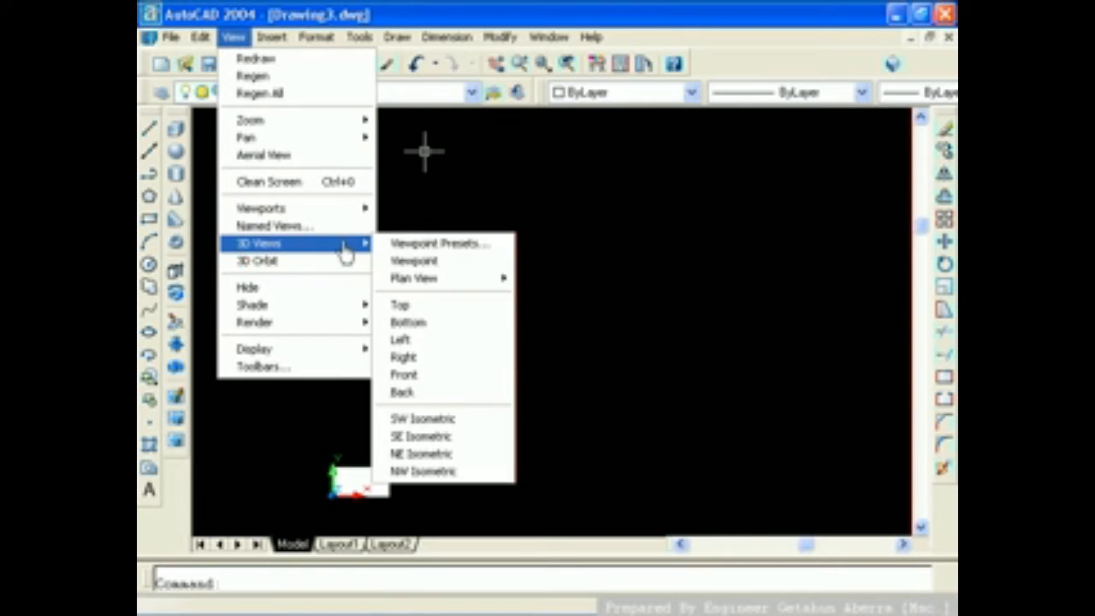
pyautogui.click(417, 419)
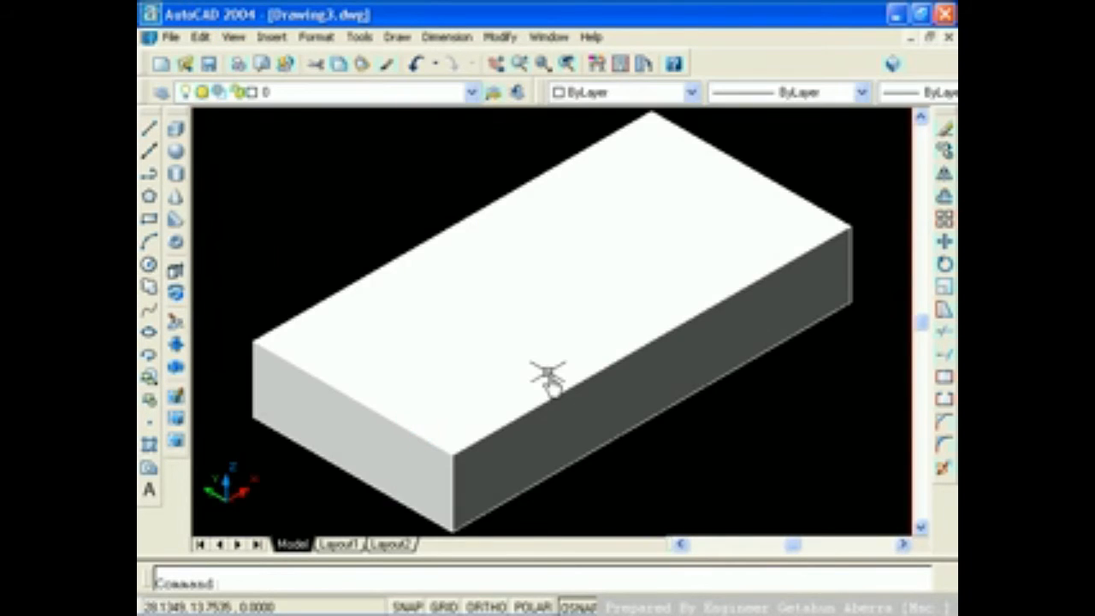
pyautogui.scroll(-2, 554, 371)
pyautogui.moveTo(554, 373); pyautogui.dragTo(519, 348, button='middle')
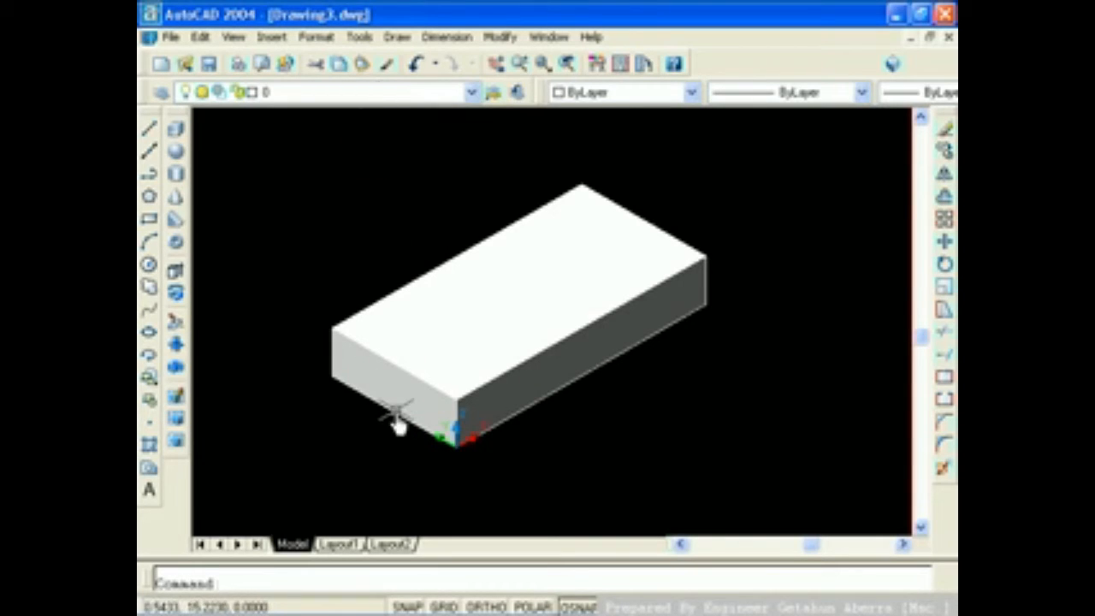
# Step: Move the UCS origin to the midpoint of the bottom edge at the box's near short end
pyautogui.click(360, 38)
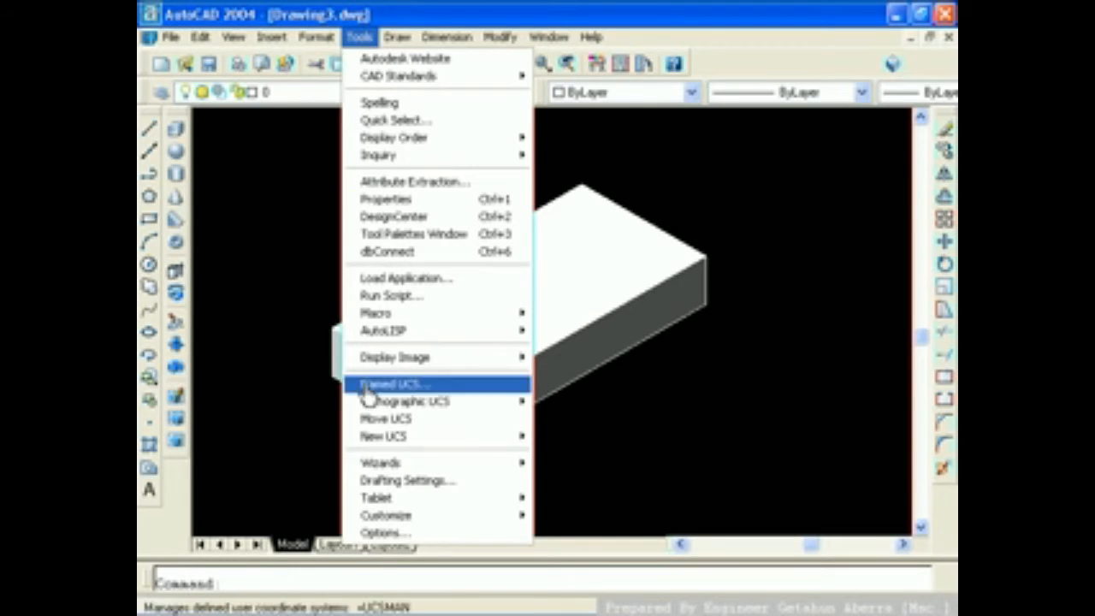
pyautogui.click(377, 421)
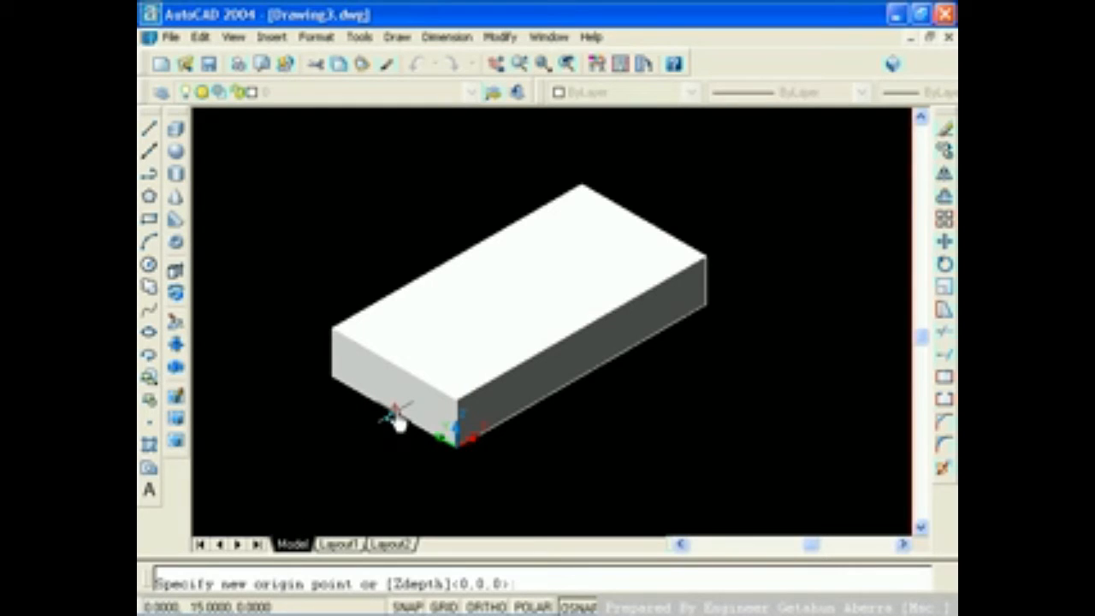
pyautogui.click(393, 415)
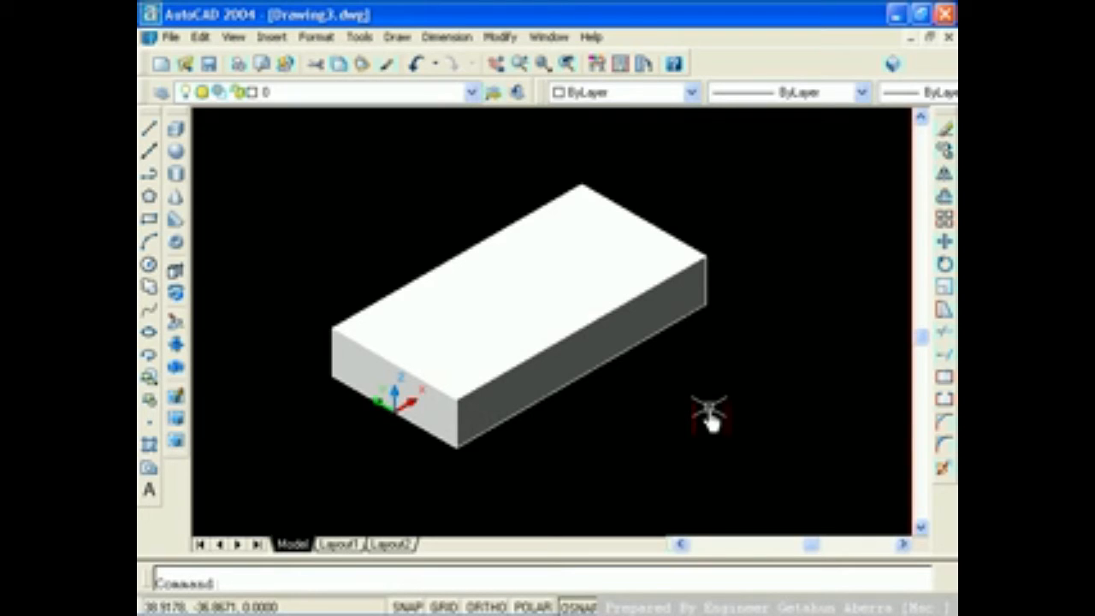
# Step: Create a solid cylinder at the current UCS origin with radius 15 and height 10 to round the box's near end
pyautogui.click(176, 174)
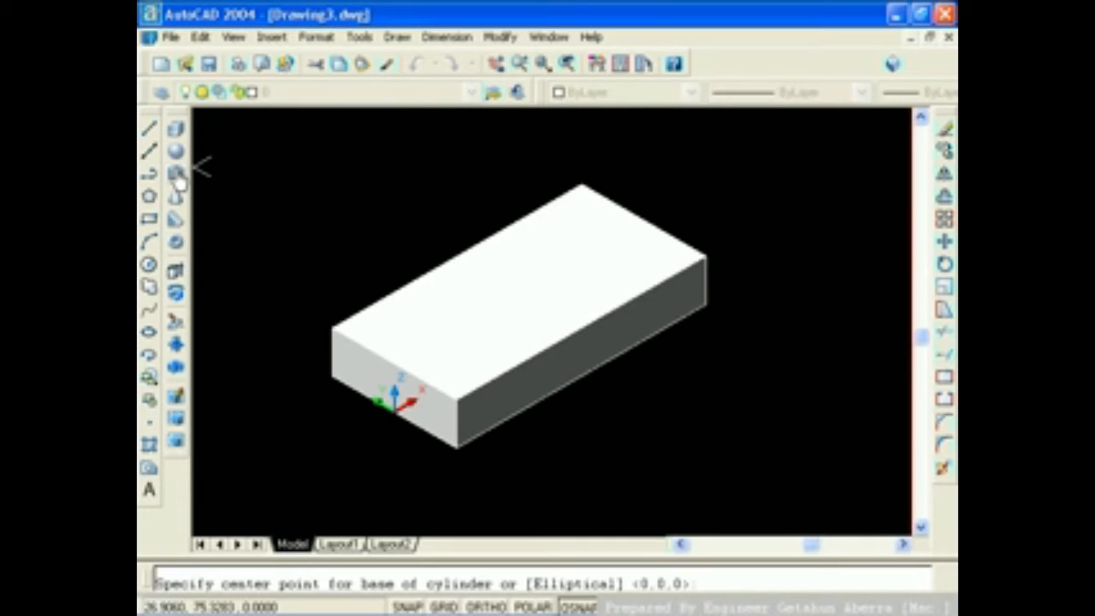
pyautogui.press('Return')
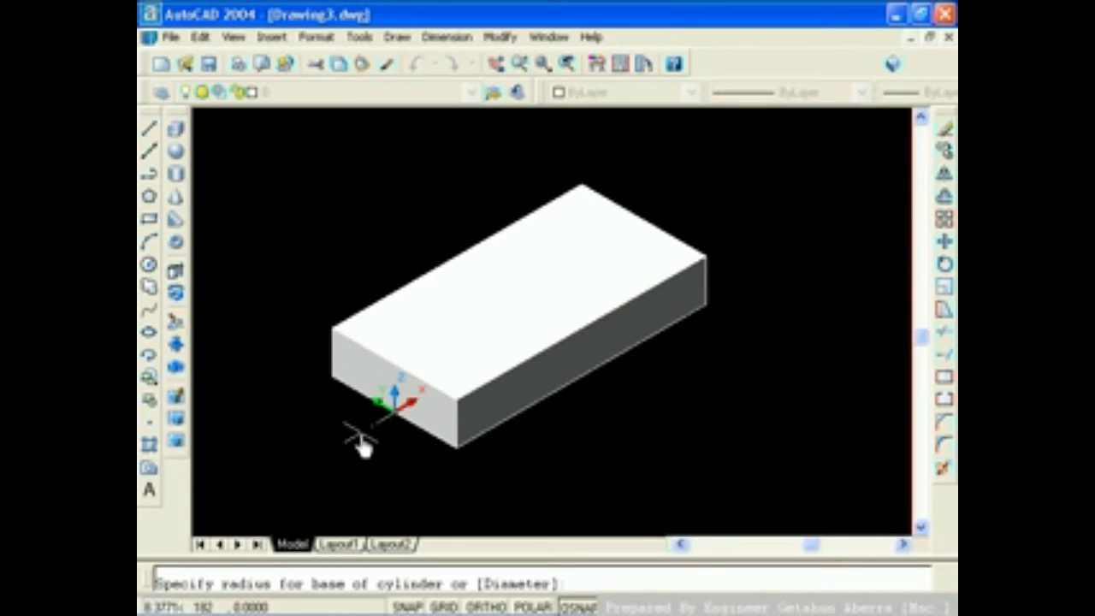
pyautogui.write('15')
pyautogui.press('Return')
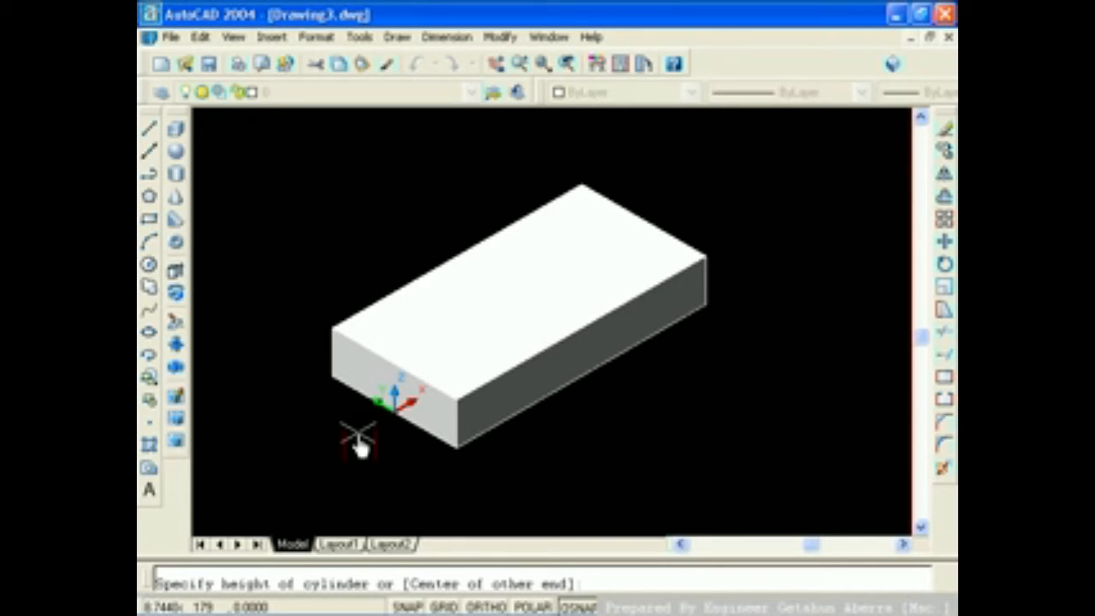
pyautogui.write('10')
pyautogui.press('Return')
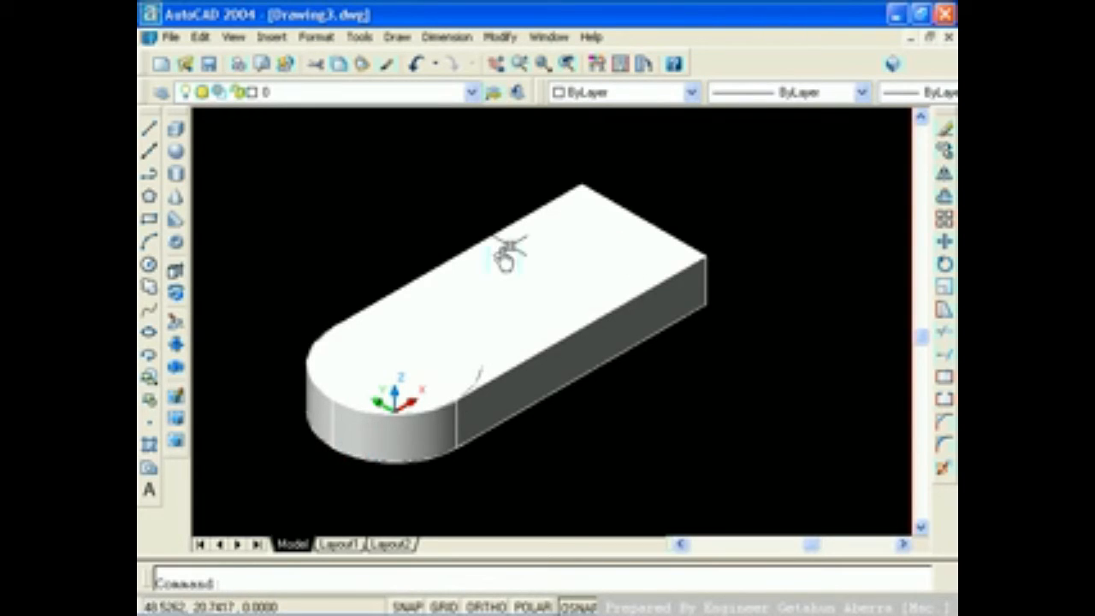
# Step: Move the UCS origin to the midpoint of the bottom edge at the box's far short end
pyautogui.click(359, 37)
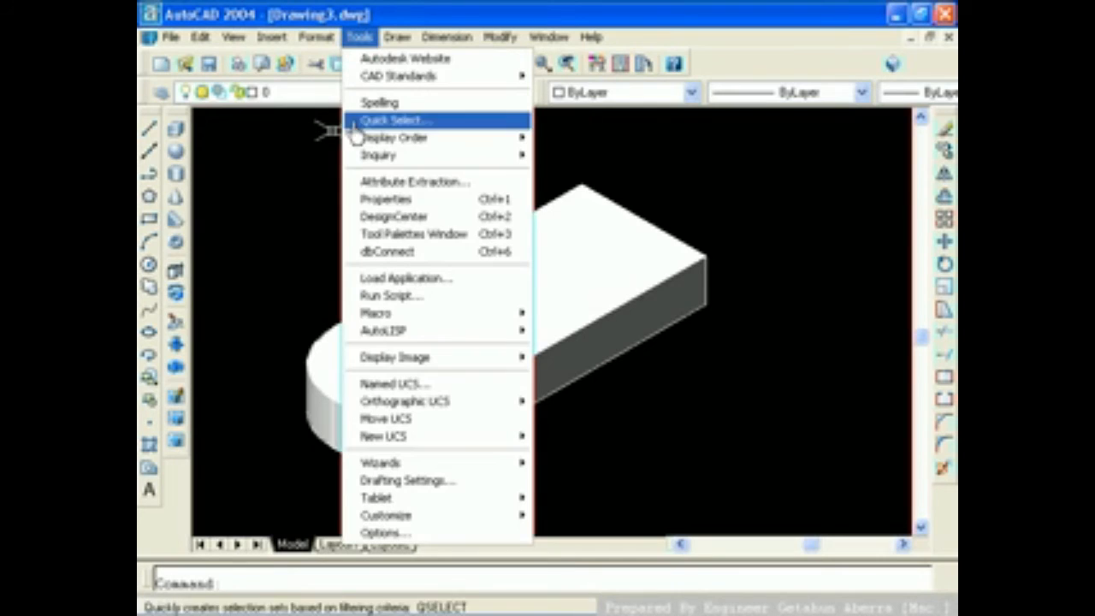
pyautogui.click(391, 419)
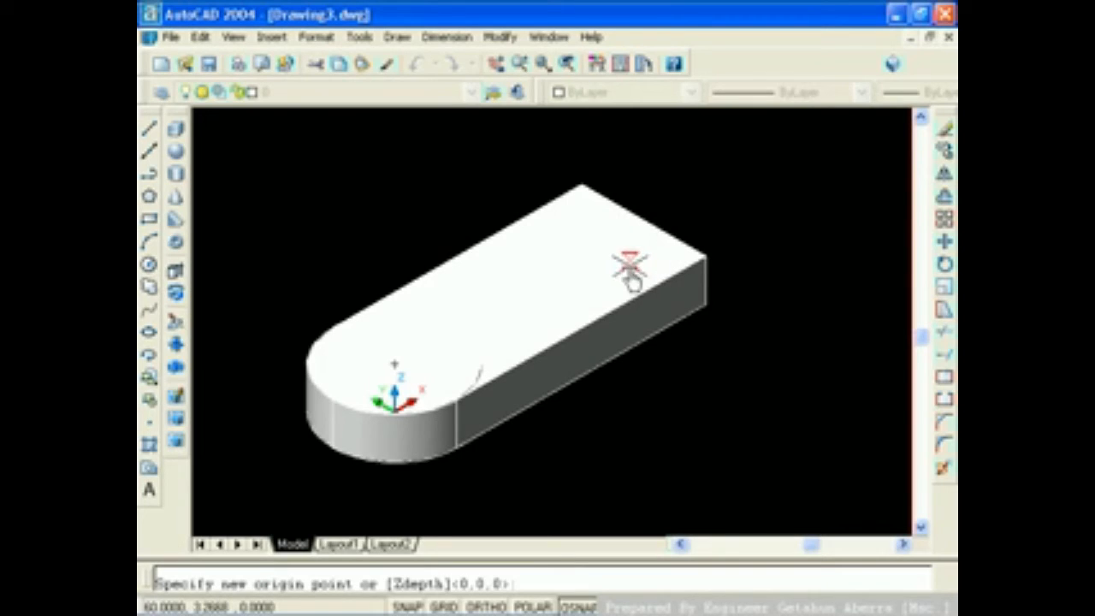
pyautogui.click(647, 279)
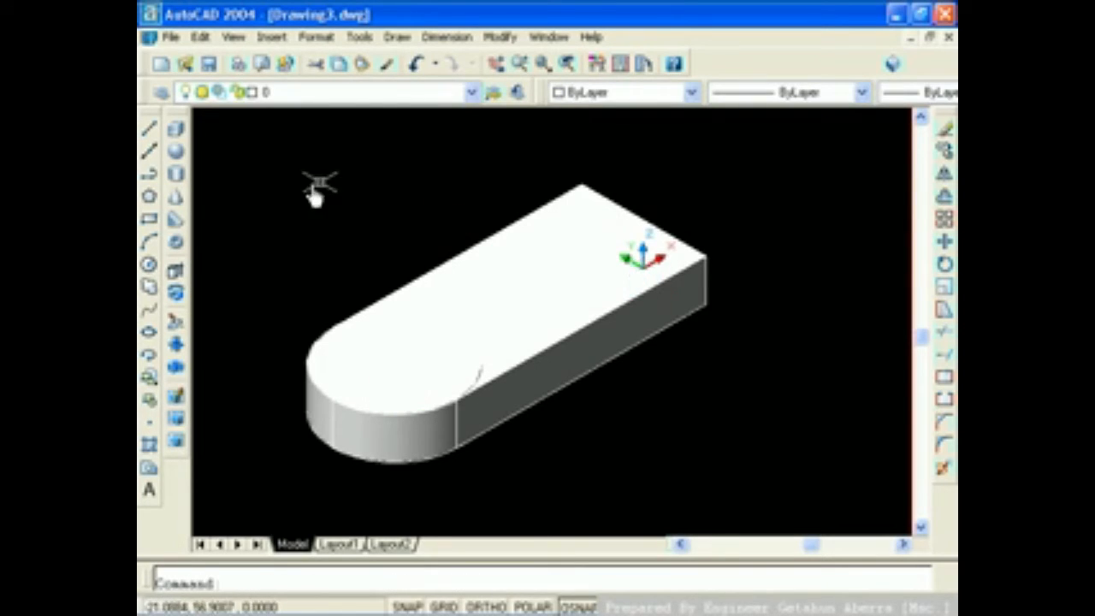
# Step: Create a solid cylinder at the current UCS origin with radius 15 and height 10 to round the box's far end
pyautogui.click(173, 176)
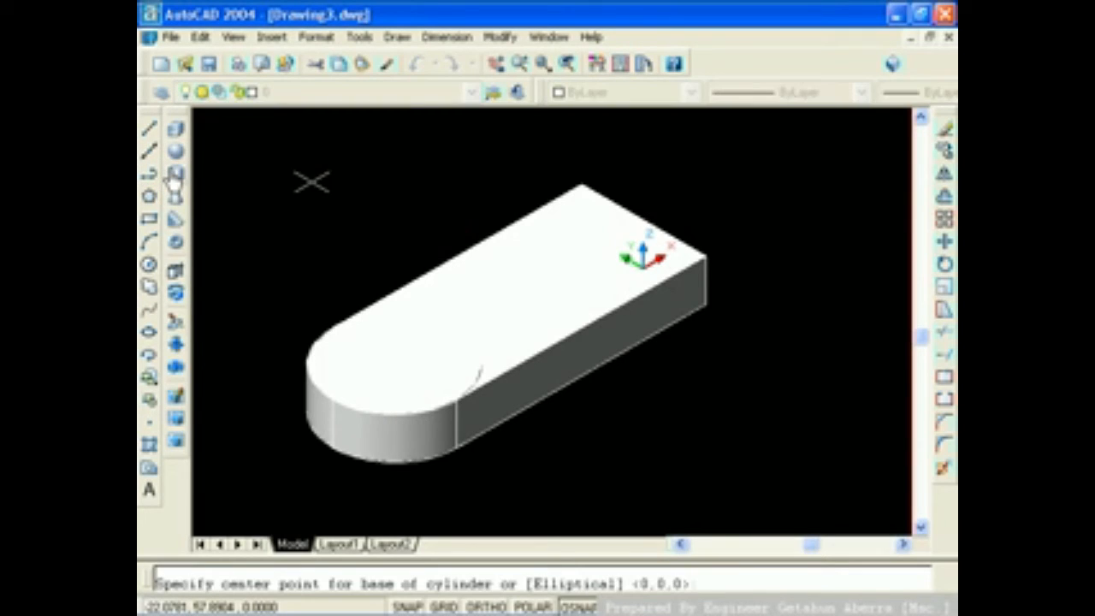
pyautogui.press('Return')
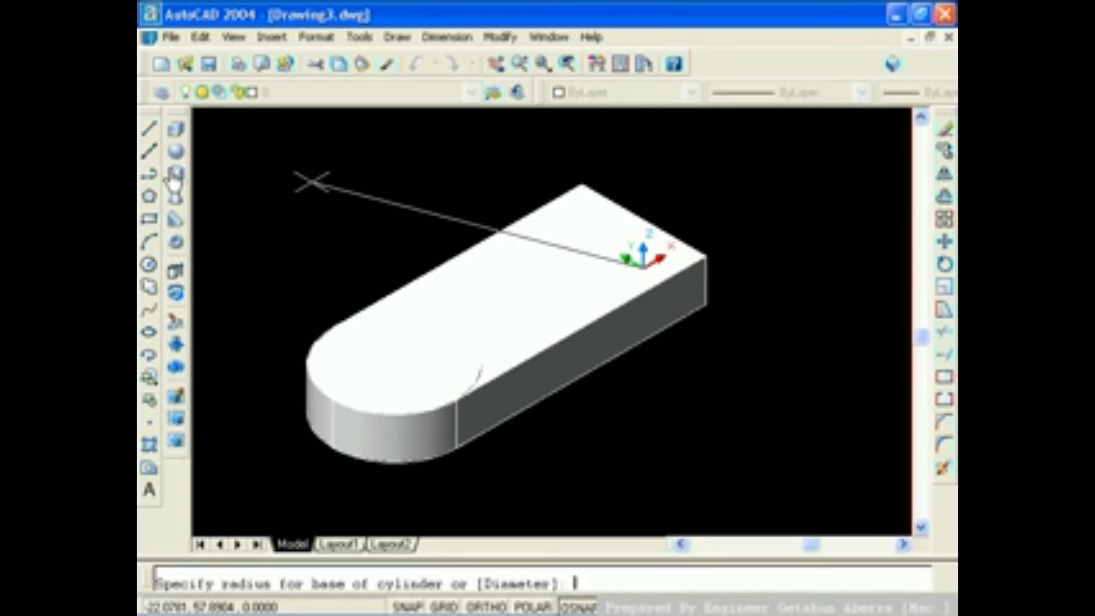
pyautogui.write('10')
pyautogui.press('Return')
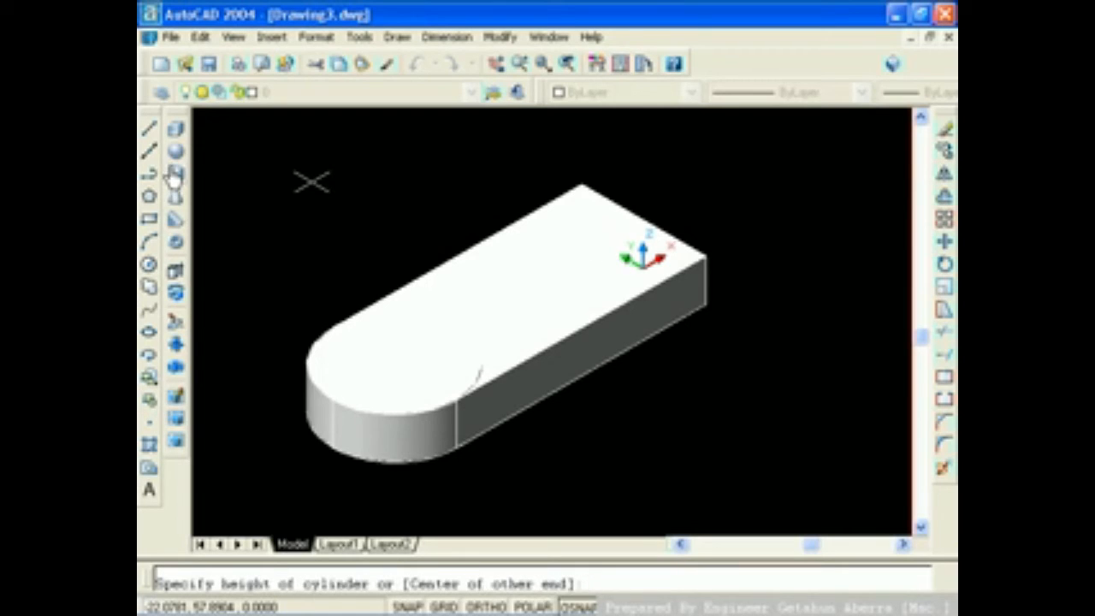
pyautogui.write('10')
pyautogui.press('Return')
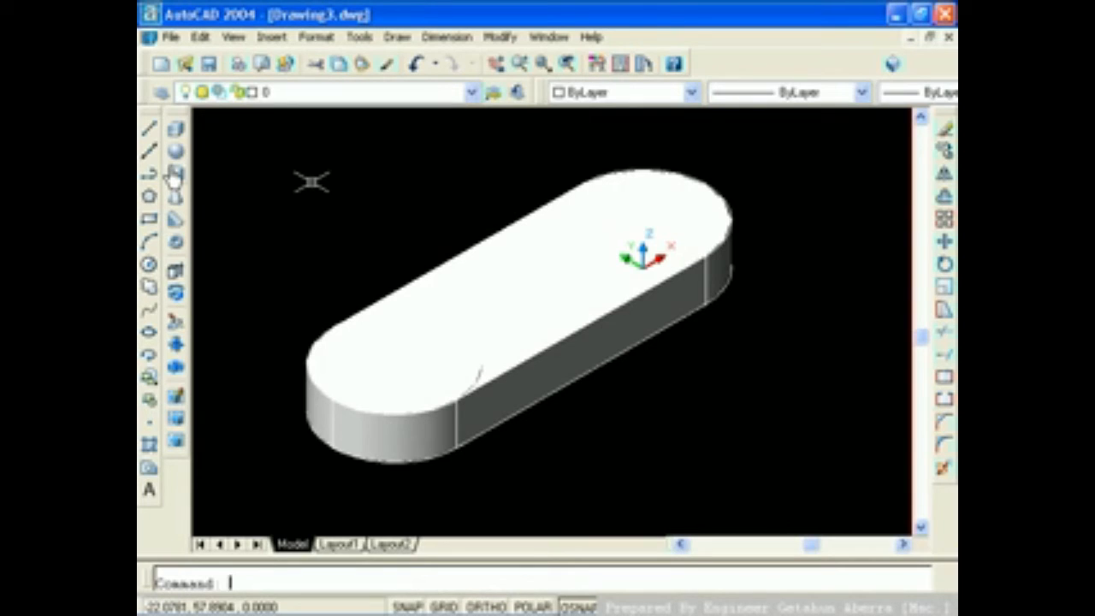
# Step: Move the UCS origin back to the bottom centre of the plate's near rounded end
pyautogui.click(360, 38)
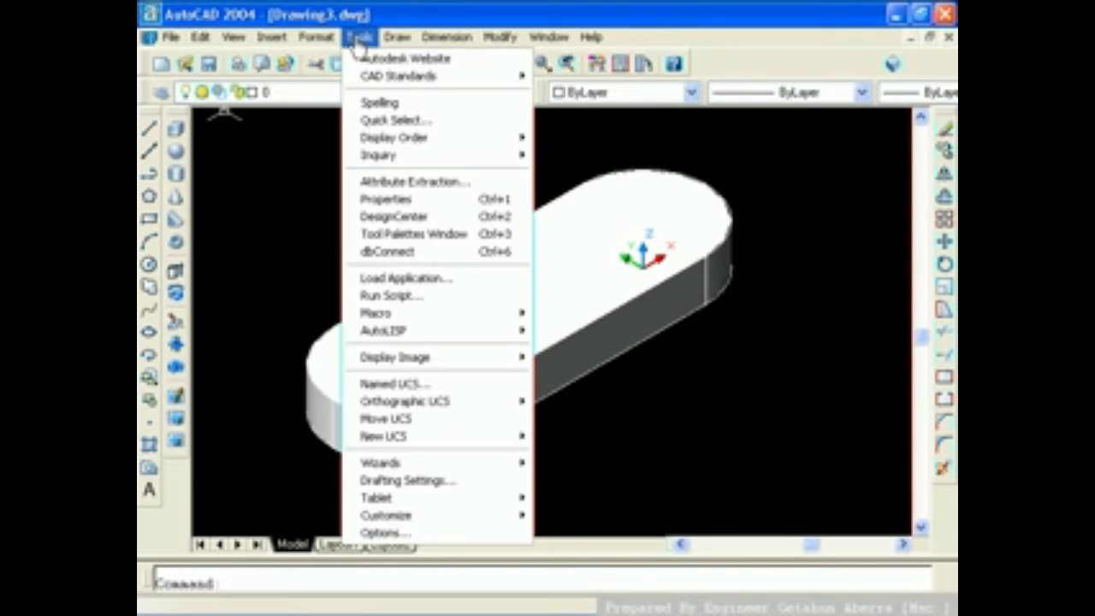
pyautogui.click(385, 420)
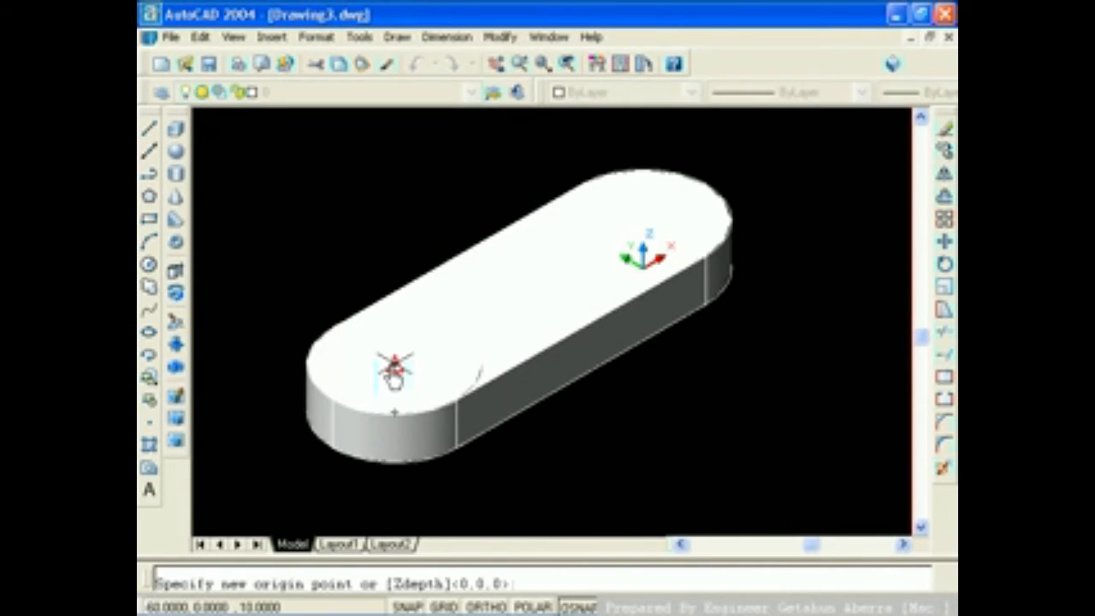
pyautogui.click(393, 428)
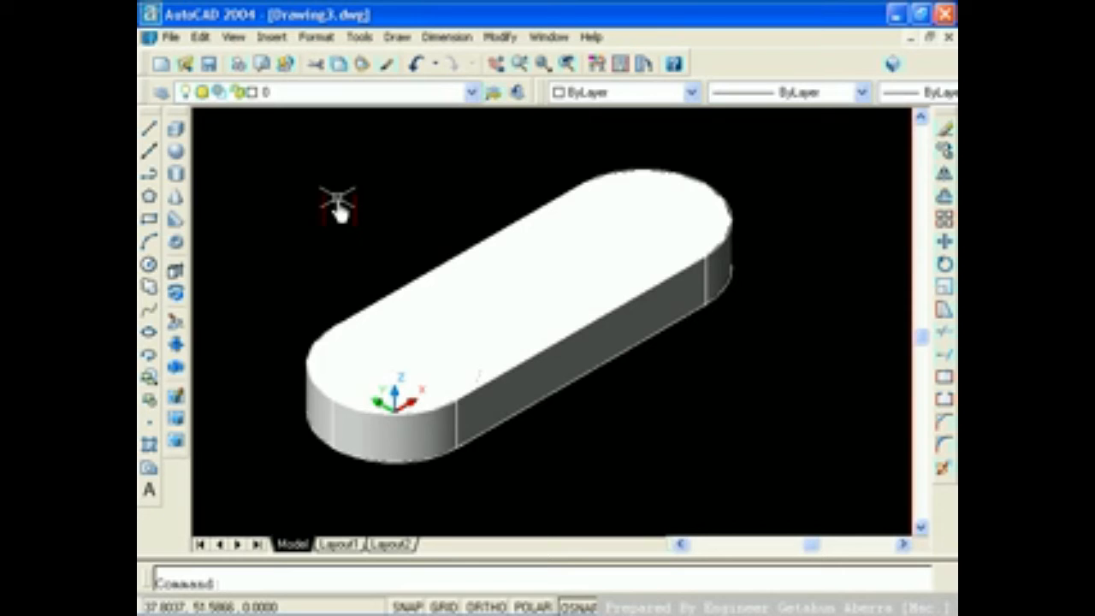
# Step: Create a solid cylinder with radius 8 and height 20 at the current UCS origin in the plate's near end
pyautogui.click(177, 177)
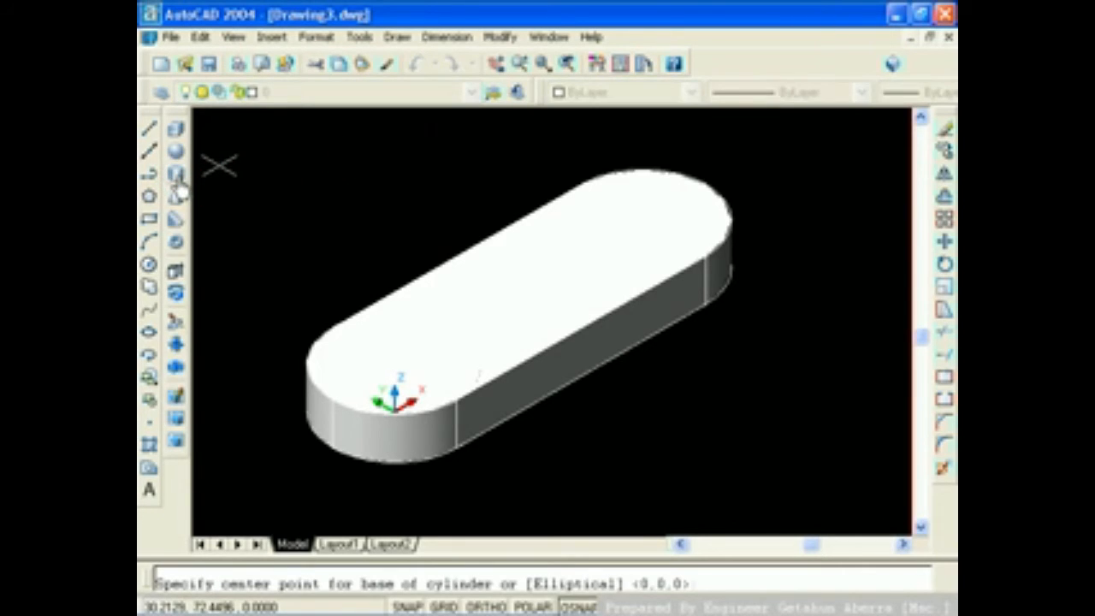
pyautogui.press('Return')
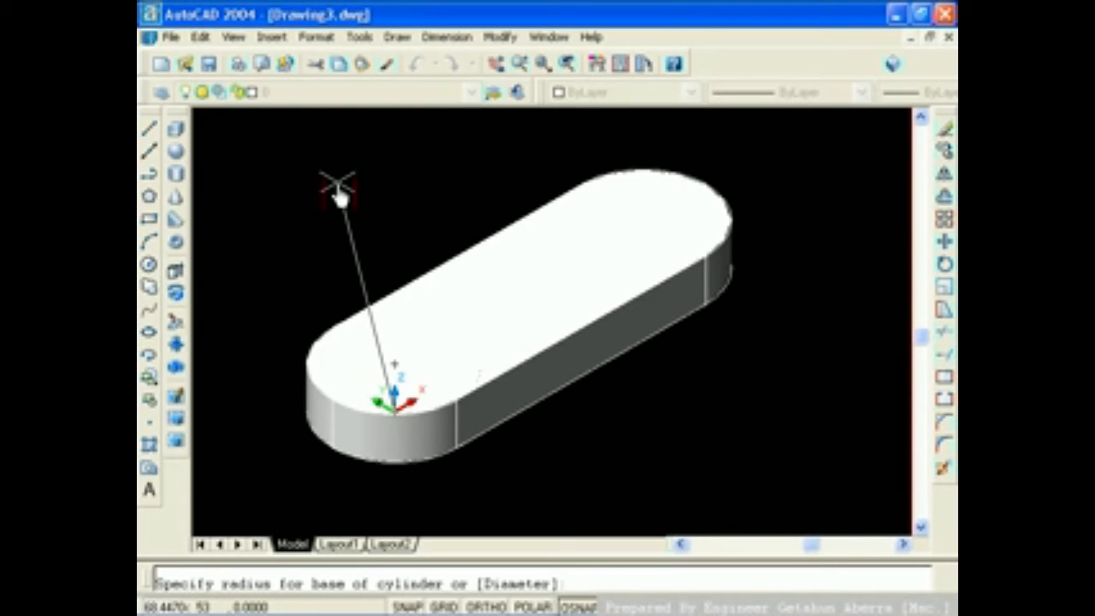
pyautogui.write('8')
pyautogui.press('Return')
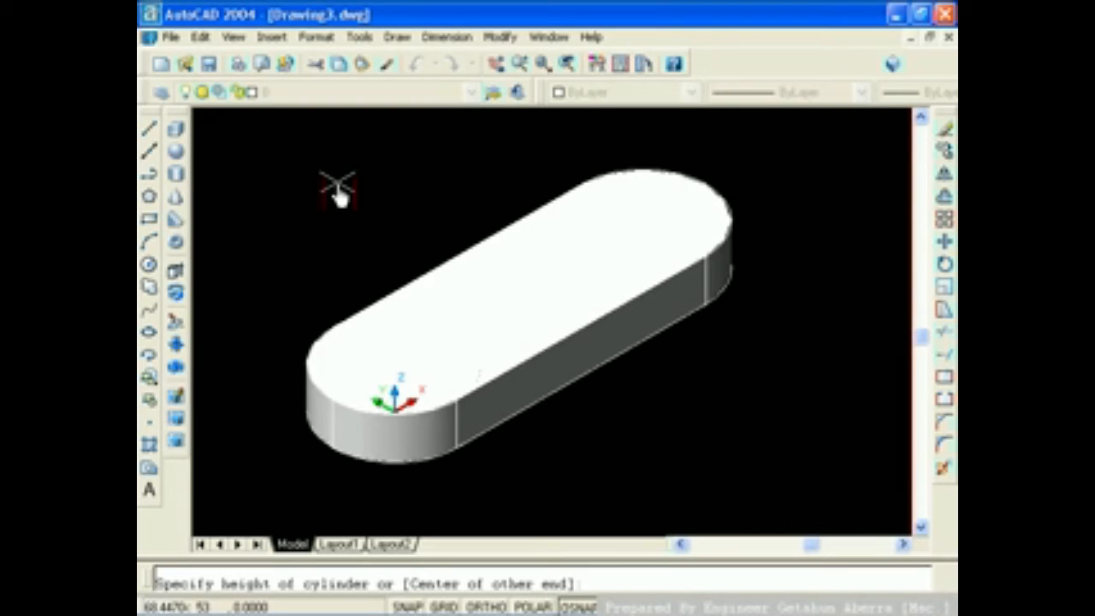
pyautogui.write('20')
pyautogui.press('Return')
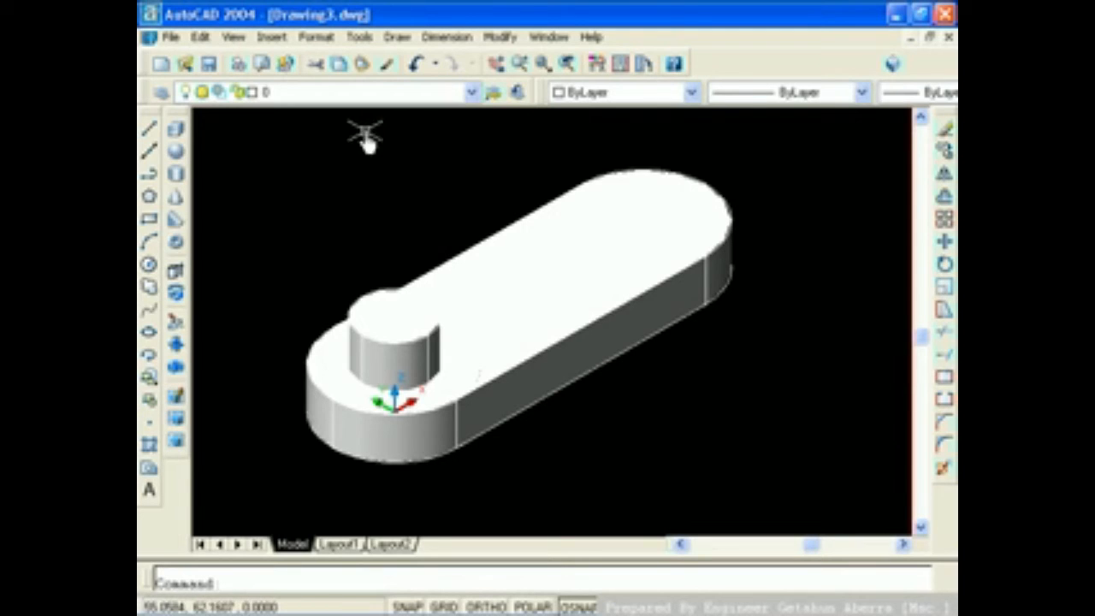
# Step: Subtract the radius 8 cylinder from the near-end cylinder and the box to cut a through hole
pyautogui.click(512, 40)
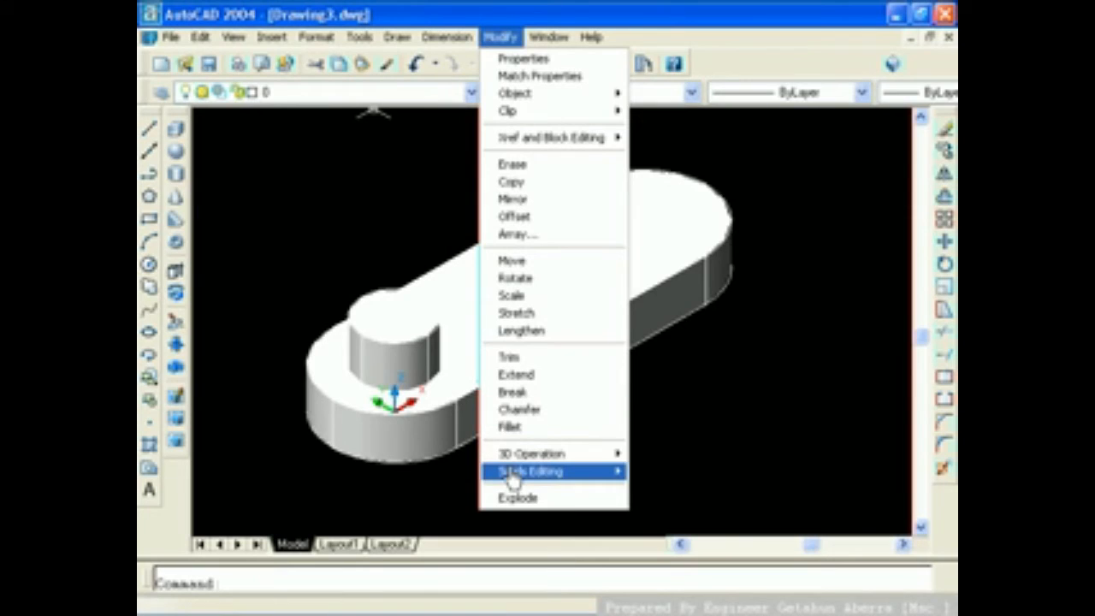
pyautogui.moveTo(514, 471)
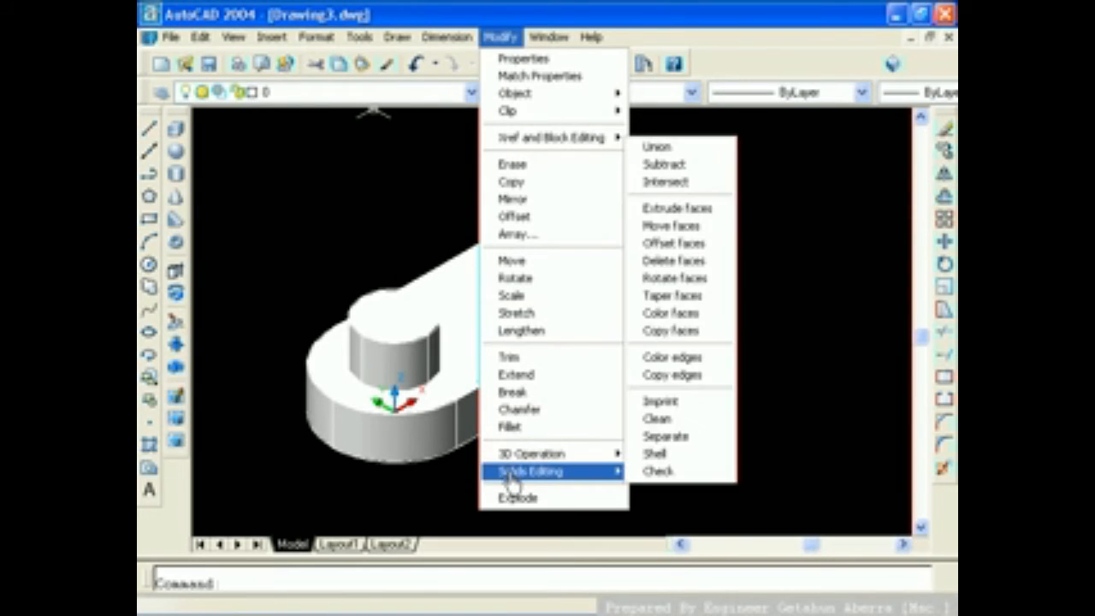
pyautogui.click(669, 167)
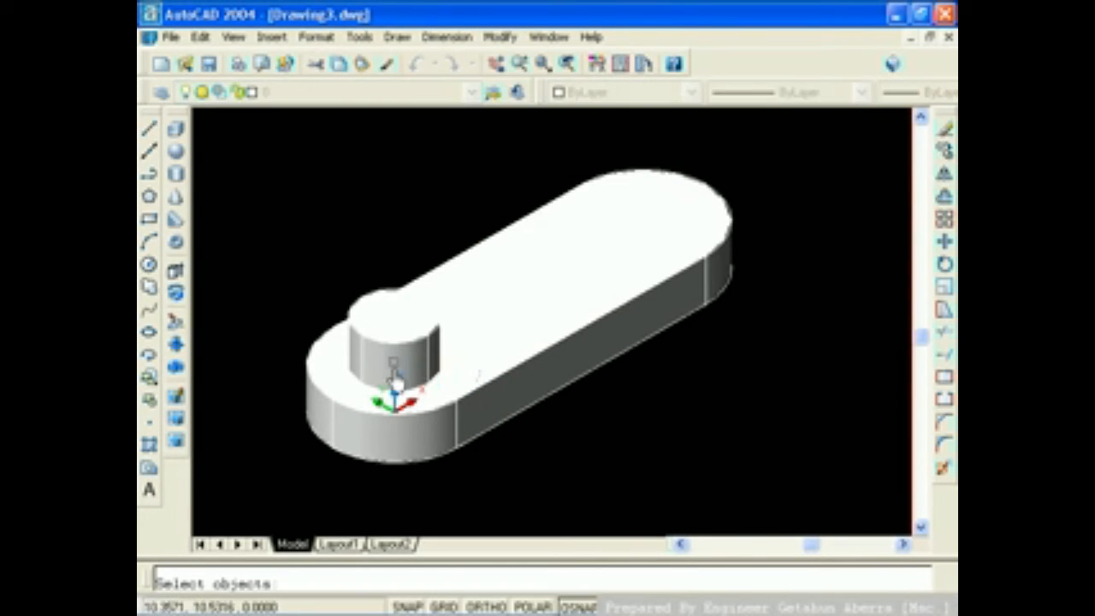
pyautogui.click(437, 418)
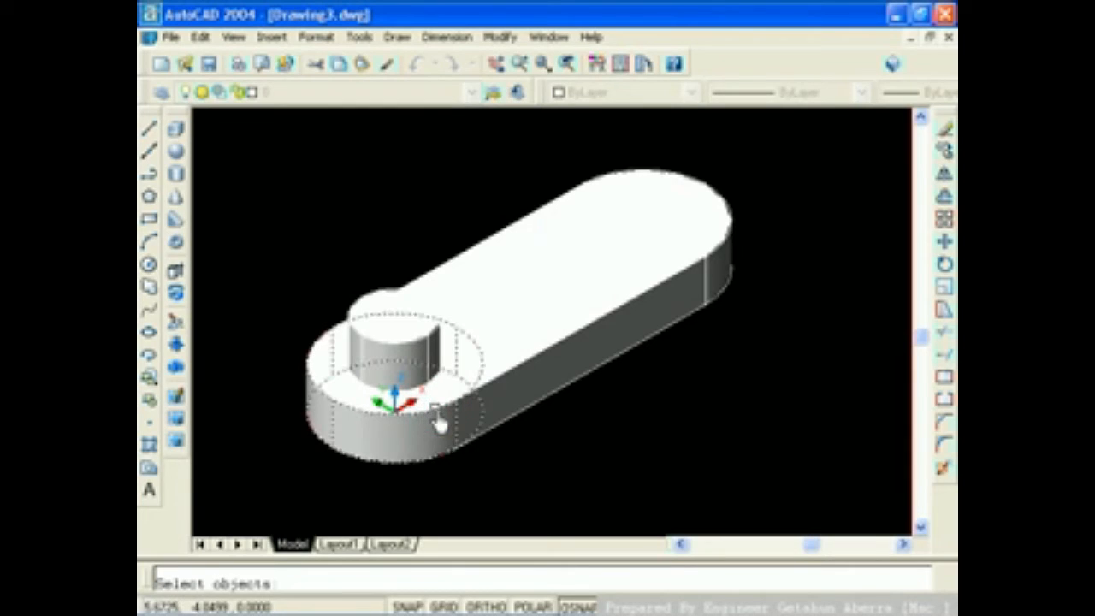
pyautogui.click(518, 369)
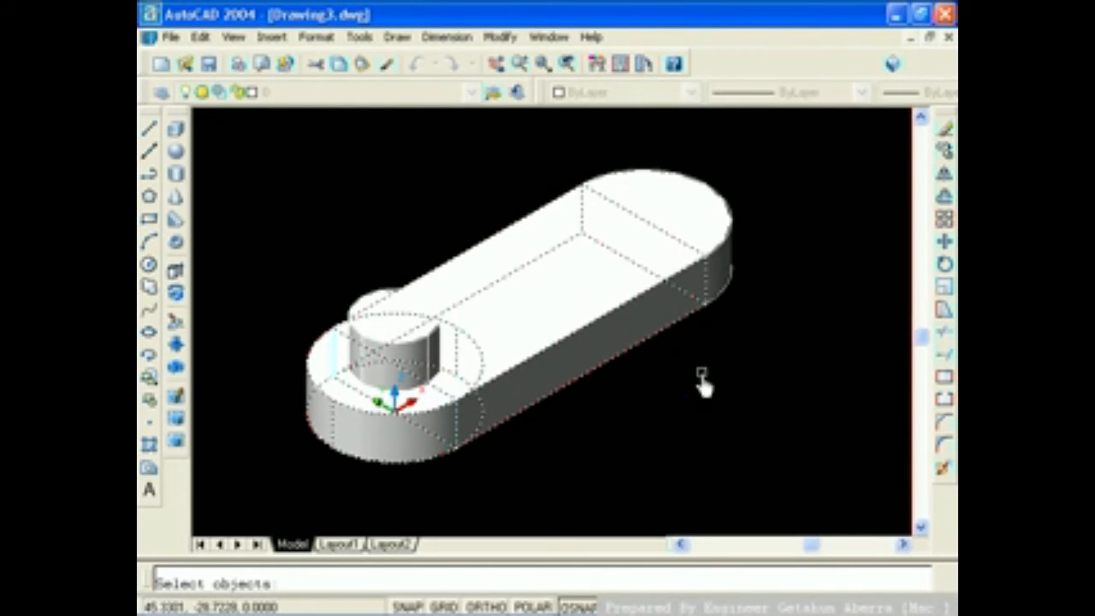
pyautogui.press('Return')
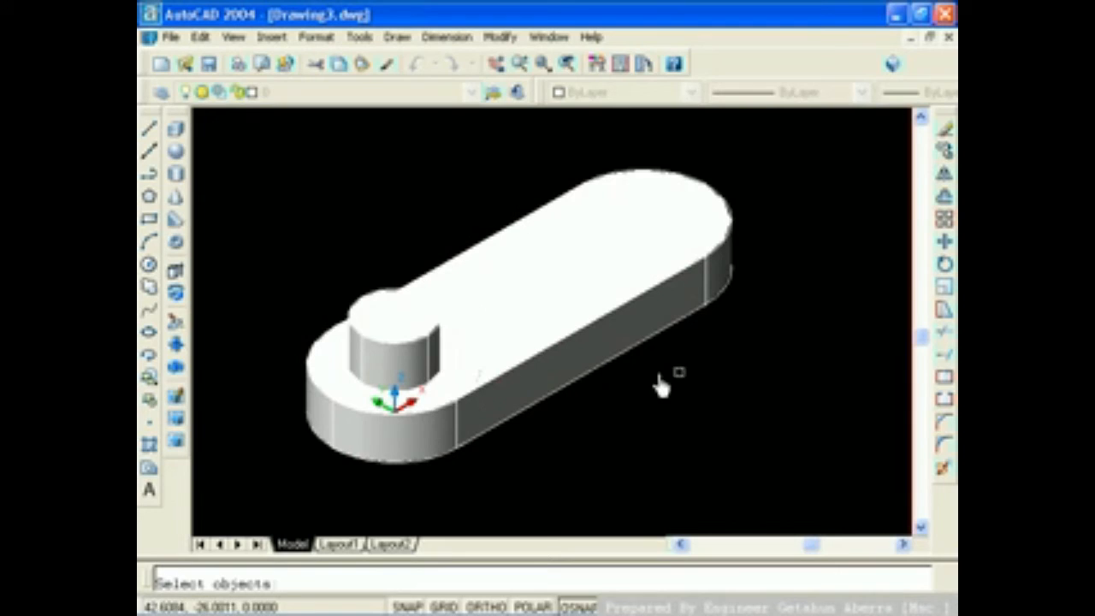
pyautogui.click(378, 303)
pyautogui.press('Return')
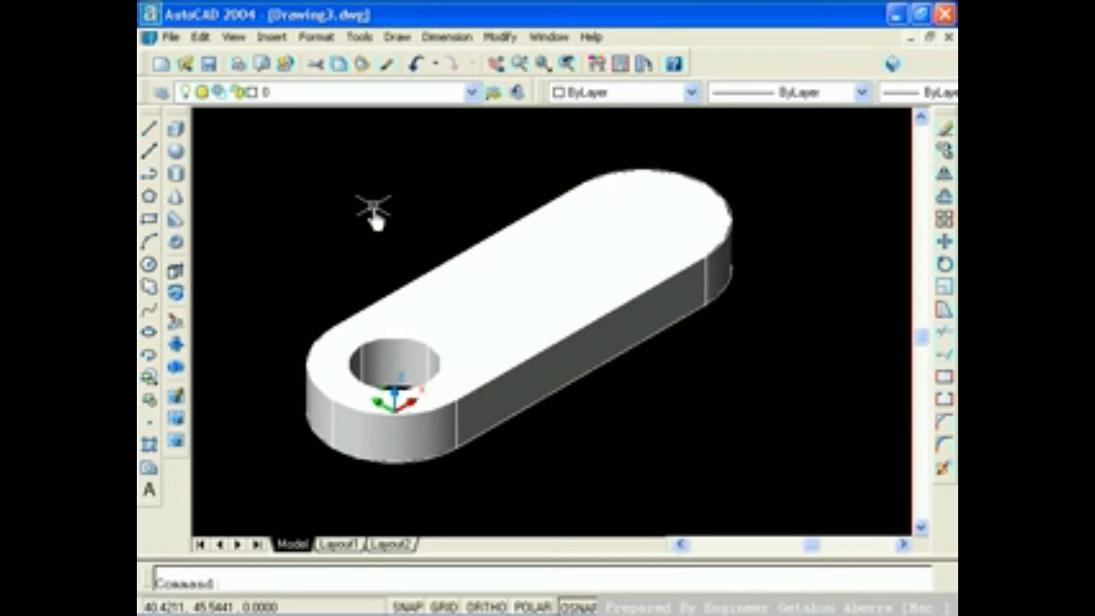
# Step: Switch the model's display to 3D Wireframe
pyautogui.click(360, 40)
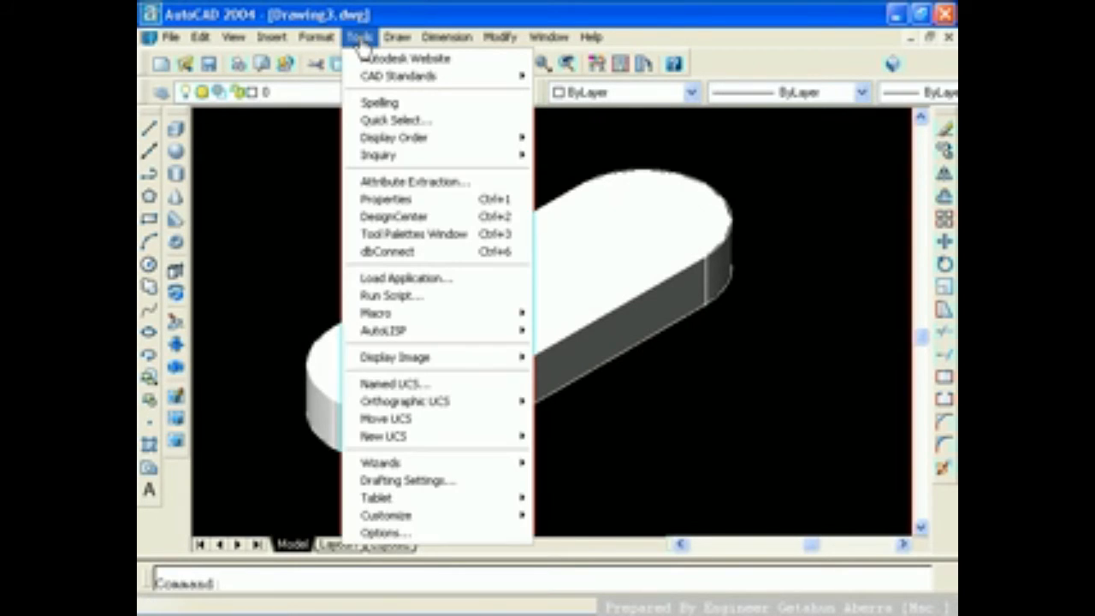
pyautogui.click(387, 419)
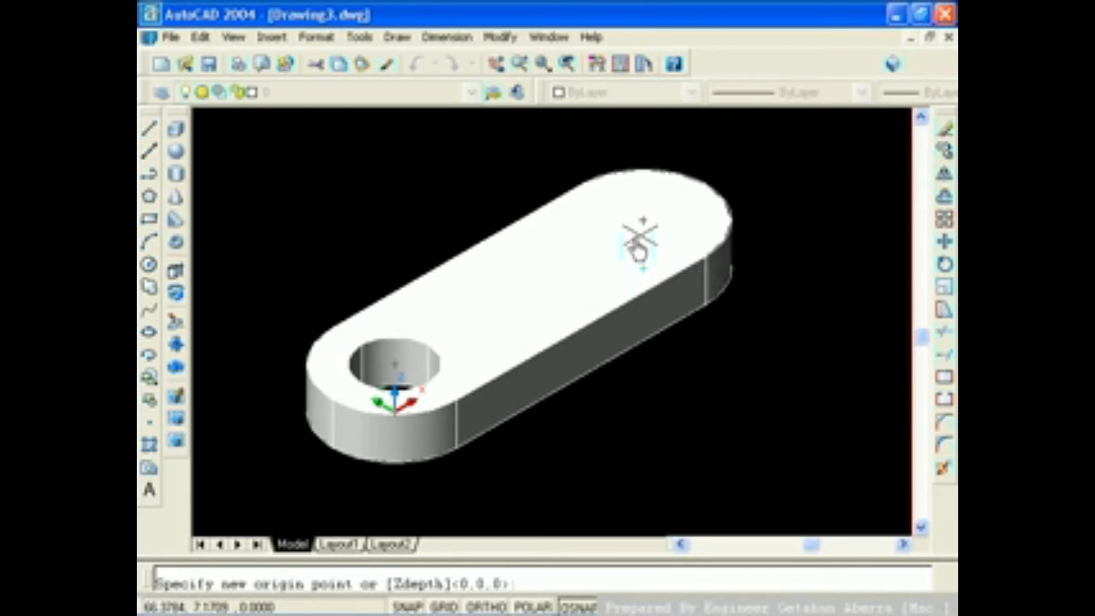
pyautogui.click(233, 36)
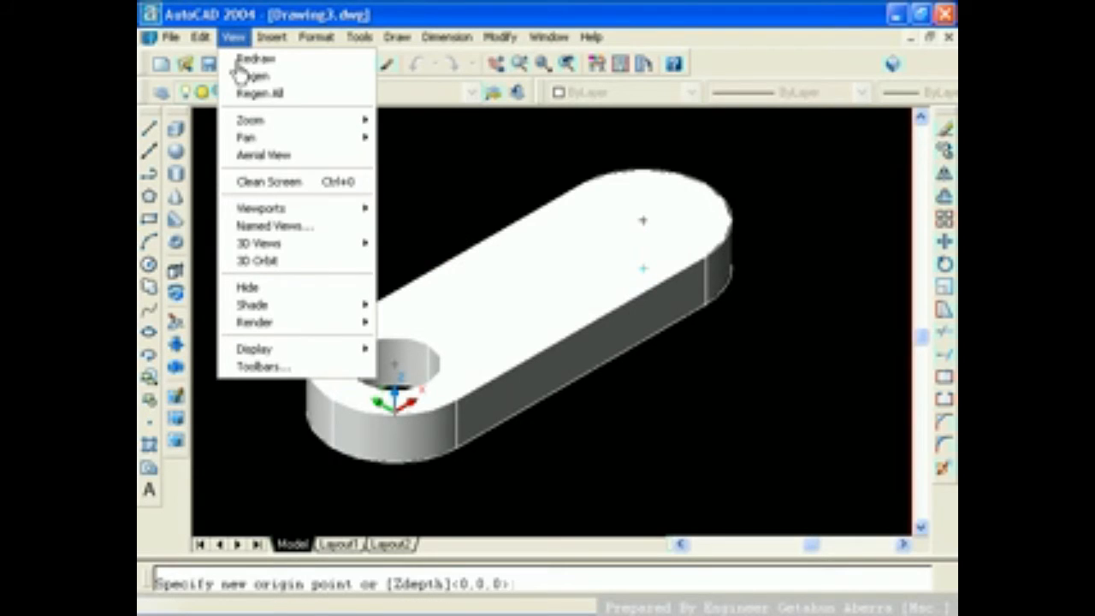
pyautogui.moveTo(298, 308)
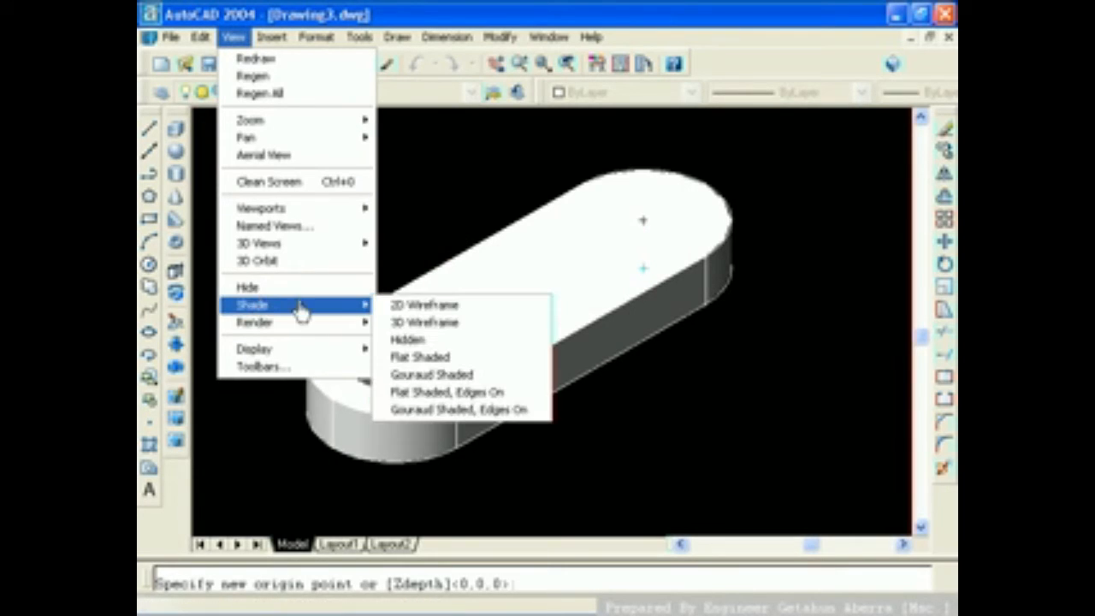
pyautogui.click(409, 324)
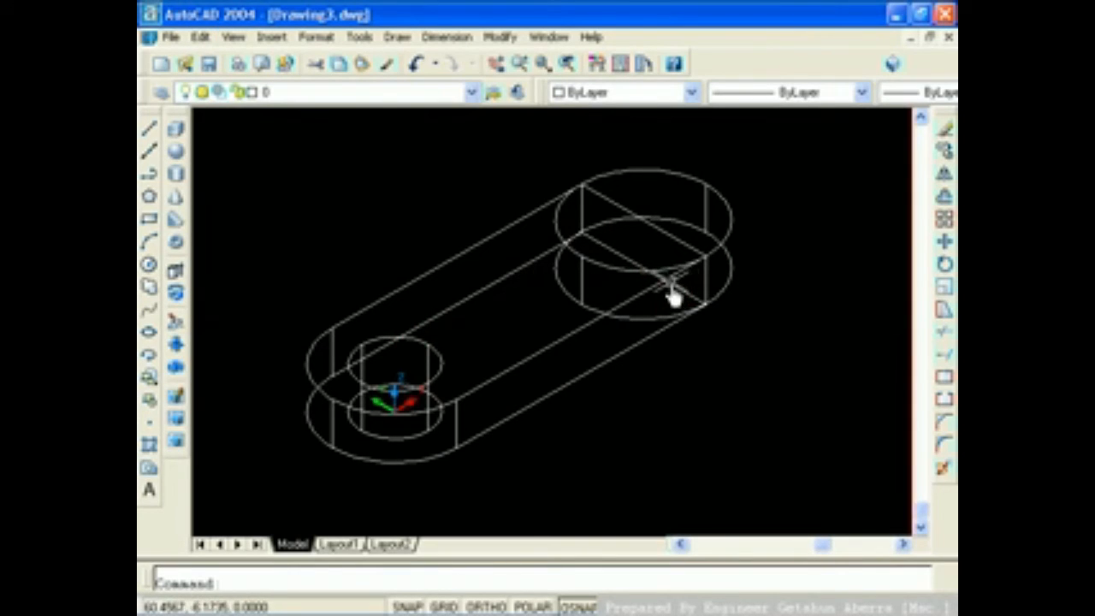
# Step: Move the UCS origin to the bottom centre of the plate's far rounded end
pyautogui.click(360, 37)
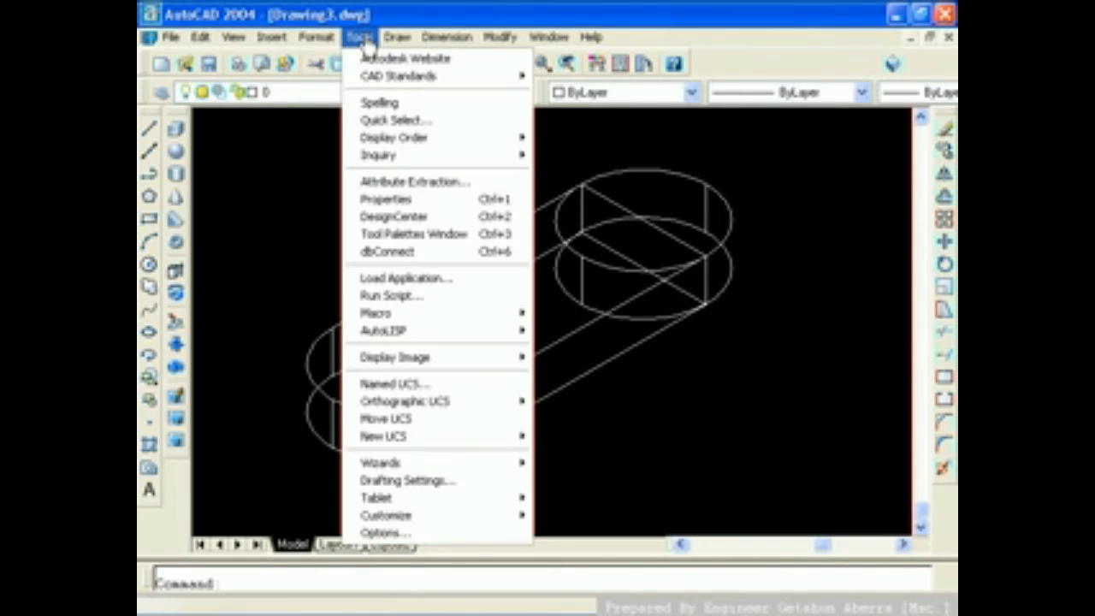
pyautogui.click(394, 420)
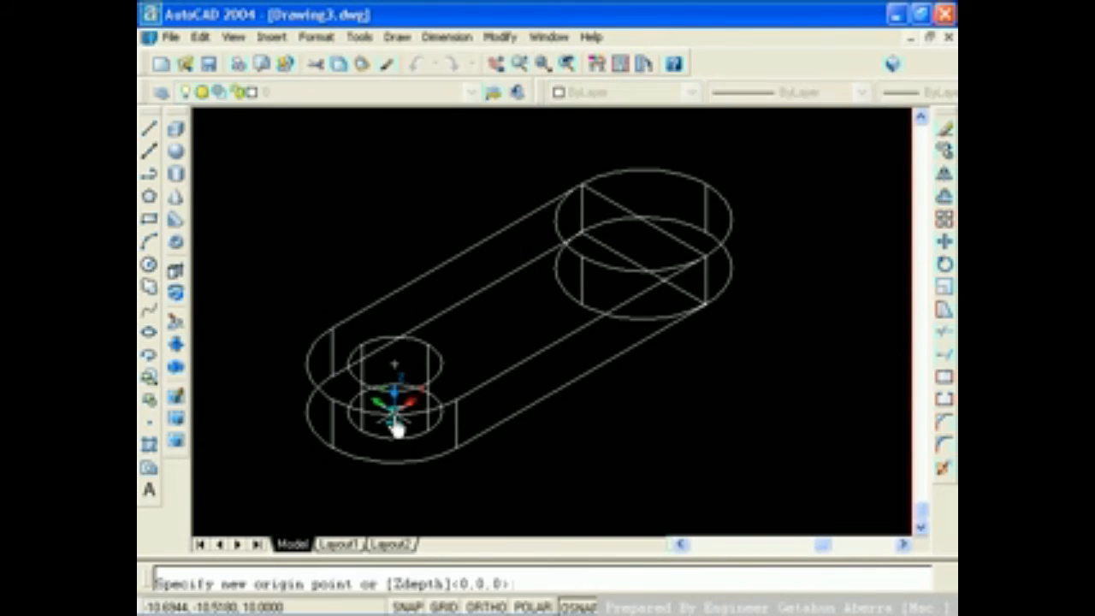
pyautogui.click(646, 273)
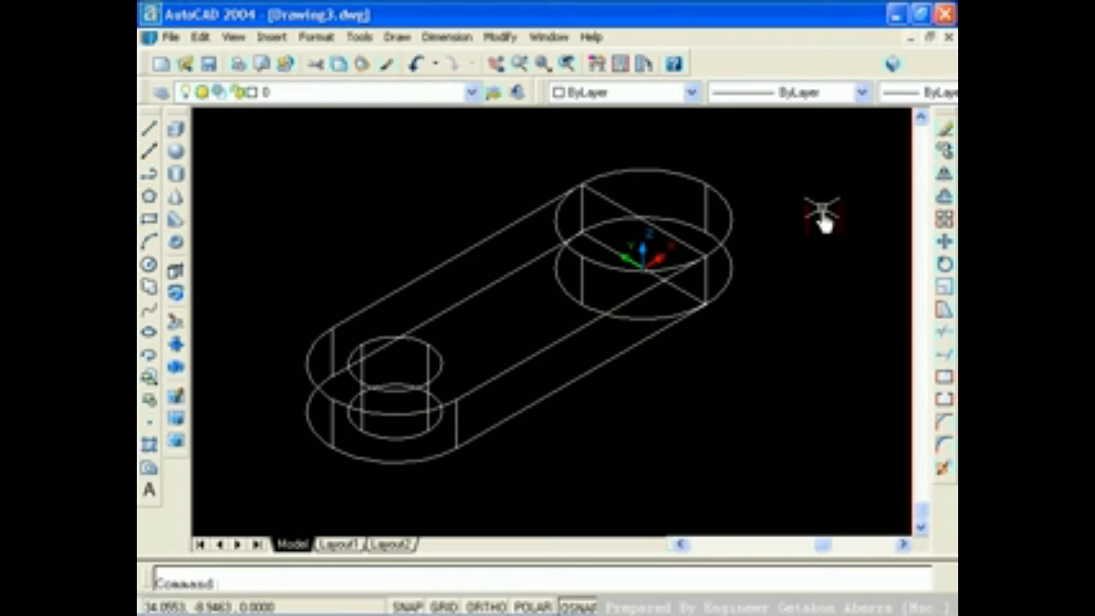
# Step: Display the model with Gouraud Shaded, Edges On
pyautogui.click(232, 36)
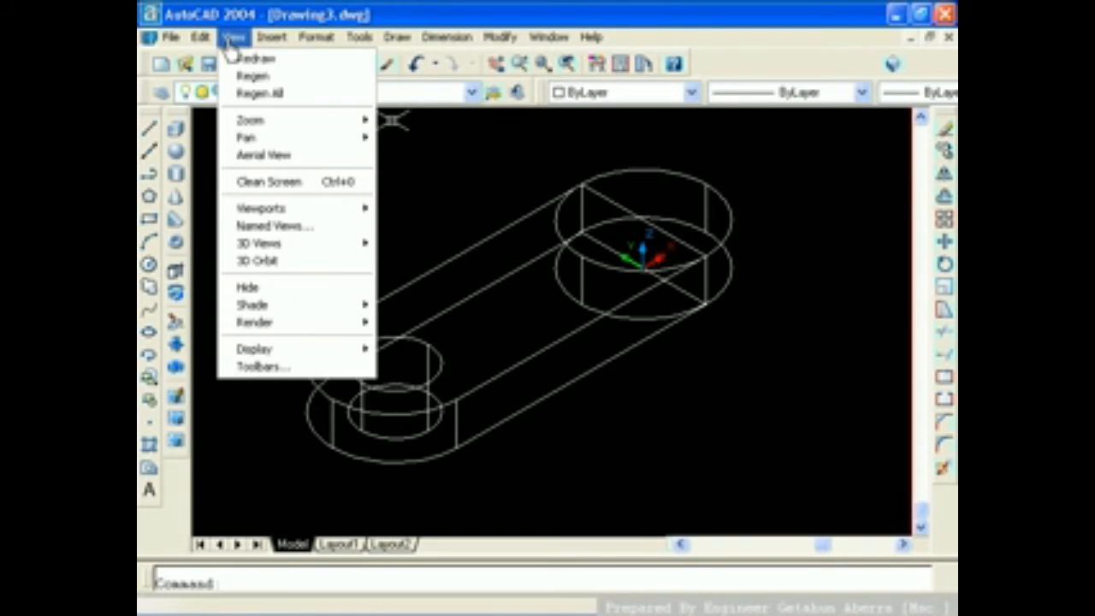
pyautogui.moveTo(368, 308)
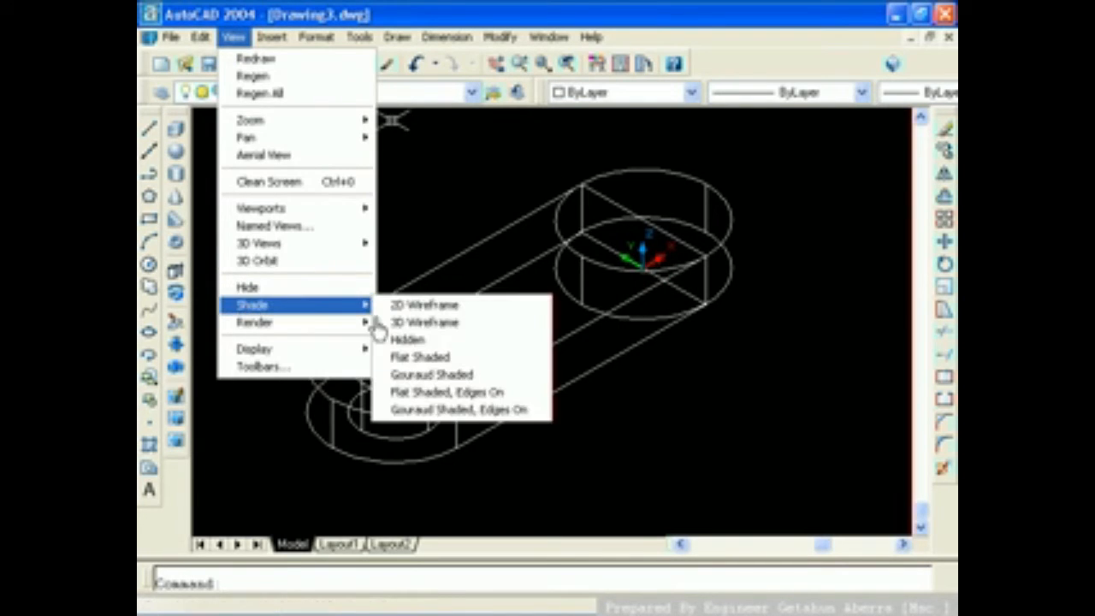
pyautogui.click(459, 411)
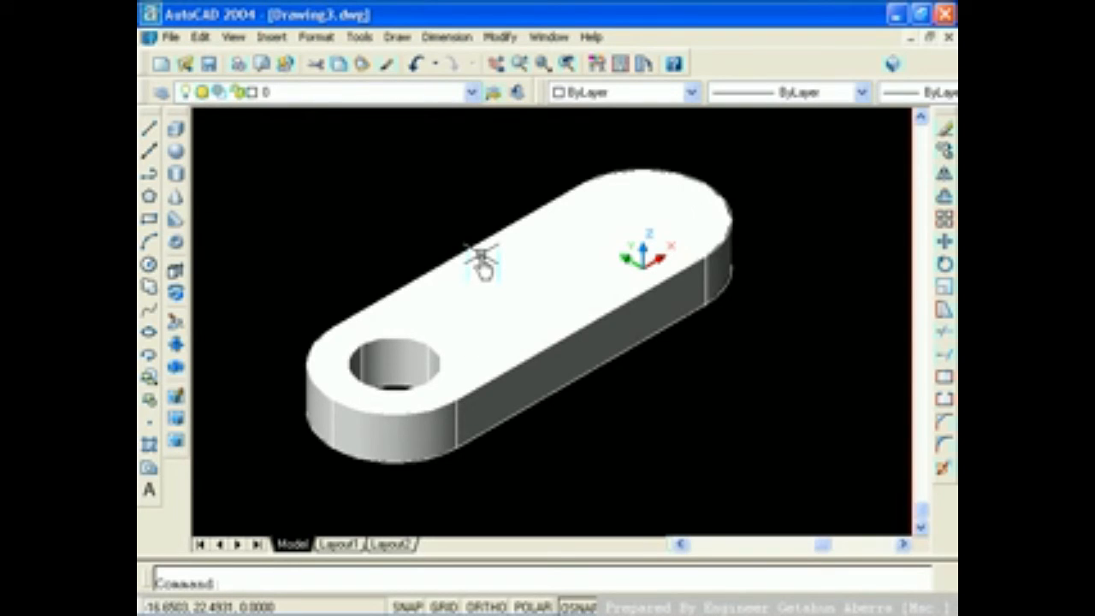
# Step: Try a solid cylinder with radius 15 and height 20 at the current UCS origin, and erase it
pyautogui.click(175, 176)
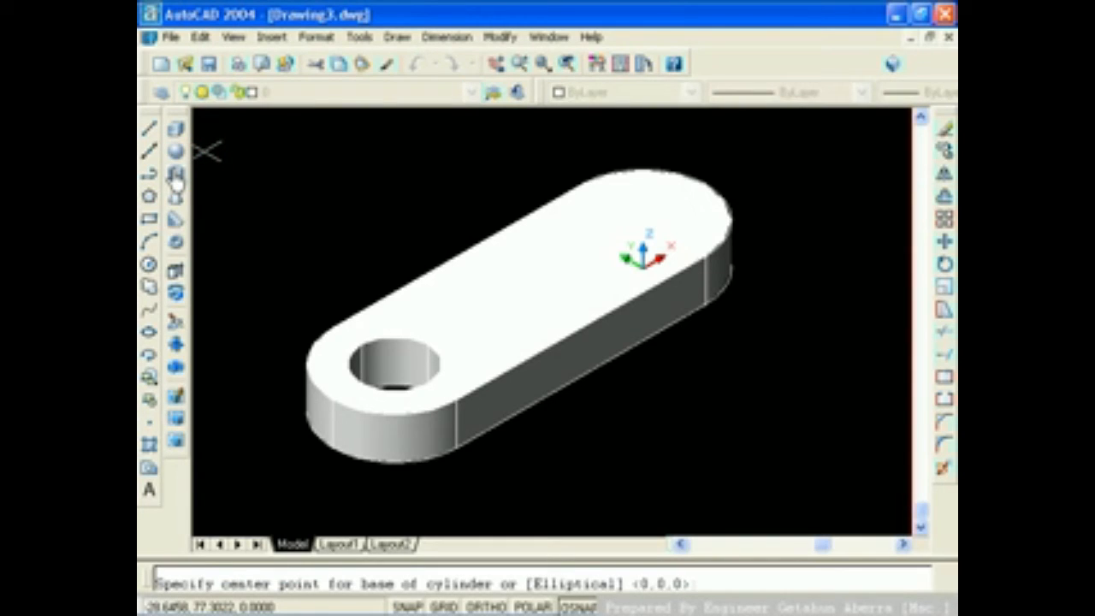
pyautogui.press('Return')
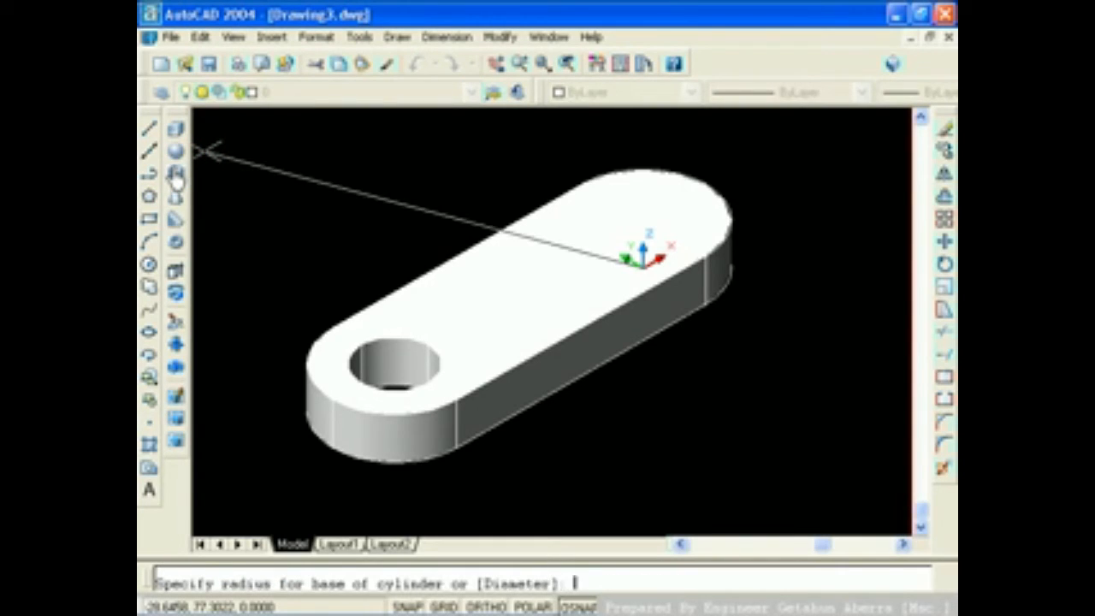
pyautogui.write('15')
pyautogui.press('Return')
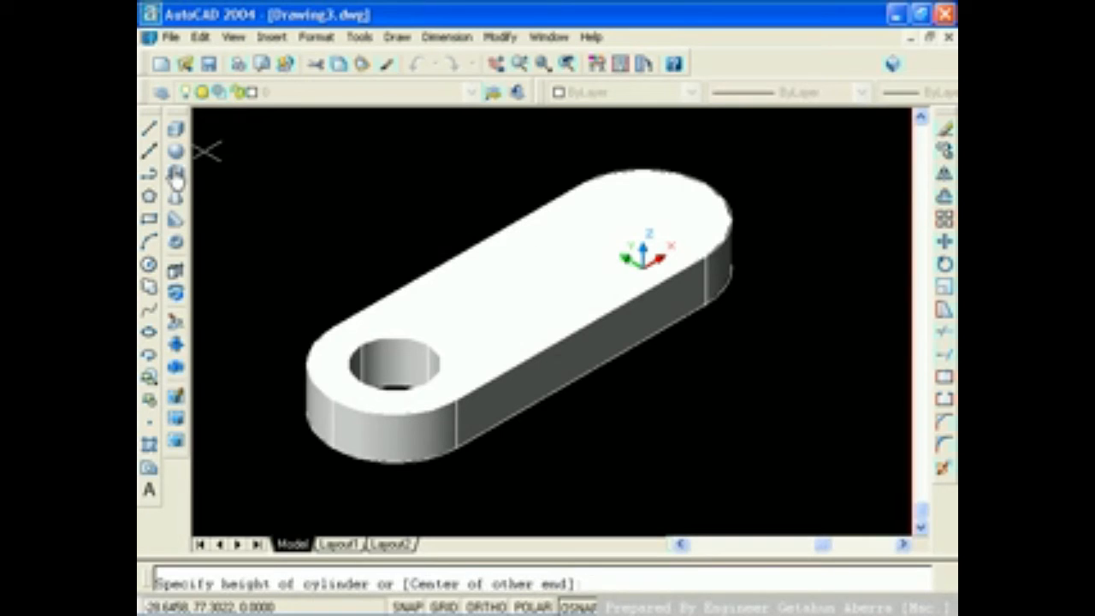
pyautogui.write('20')
pyautogui.press('Return')
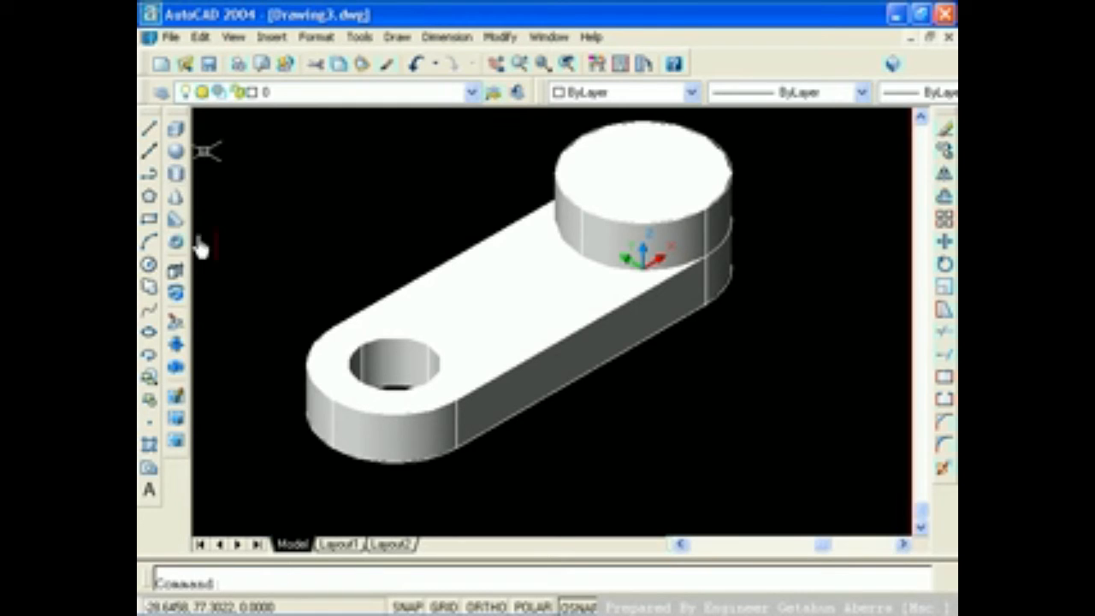
pyautogui.click(640, 226)
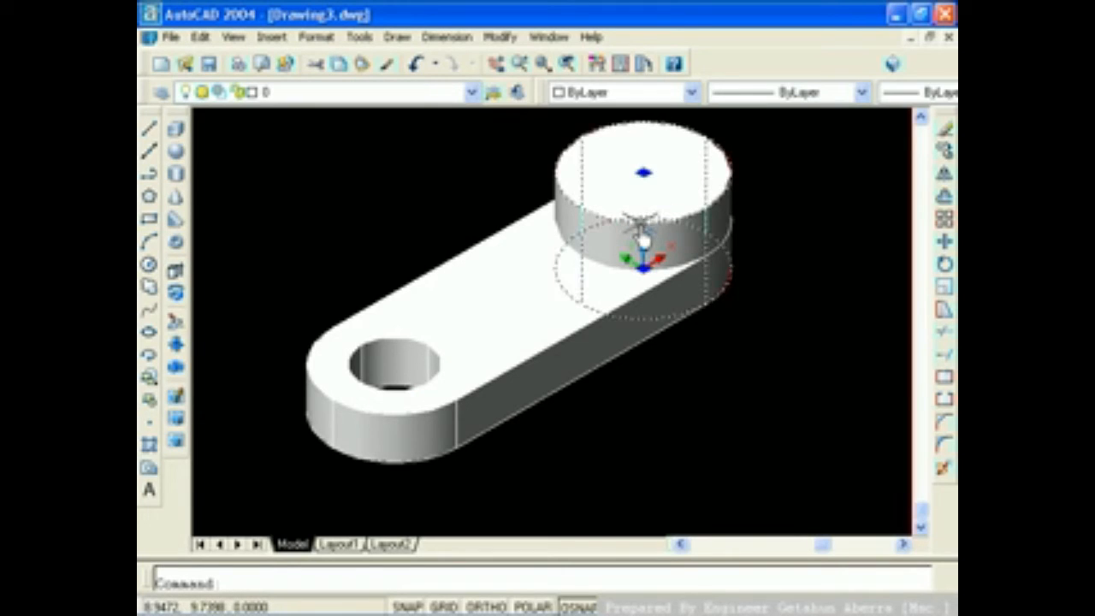
pyautogui.press('Delete')
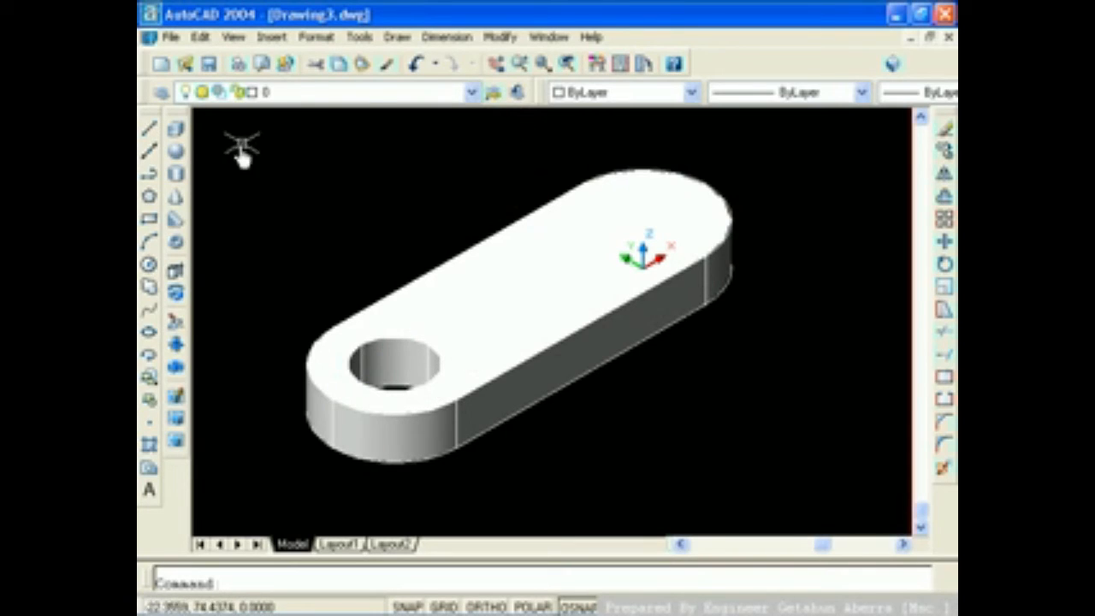
# Step: Create a solid cylinder centred at the current UCS origin, matching the near hole's radius, with height 40
pyautogui.click(177, 175)
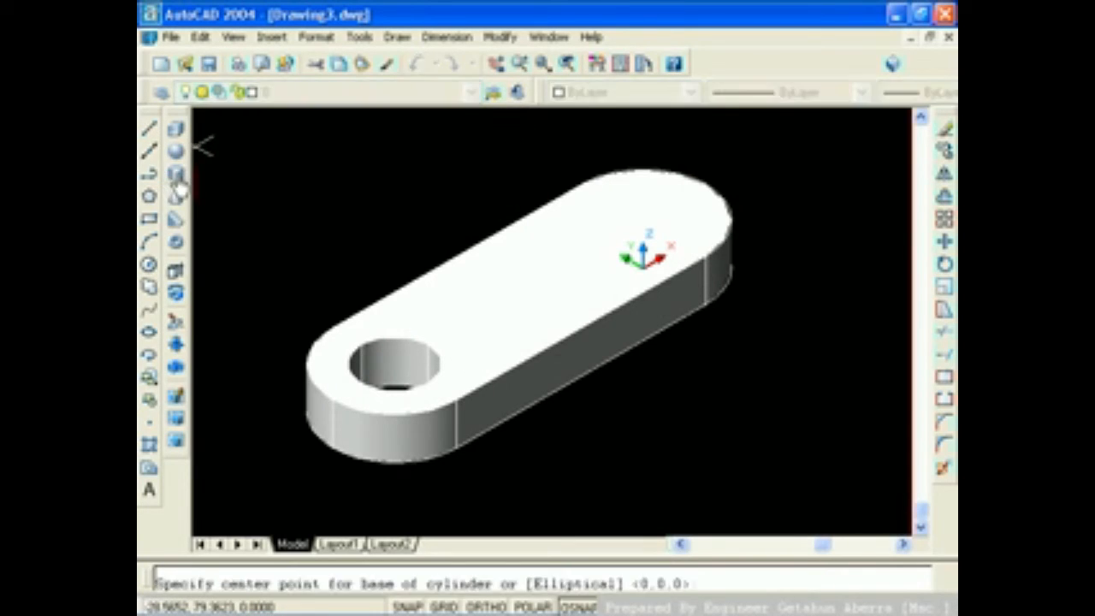
pyautogui.press('Return')
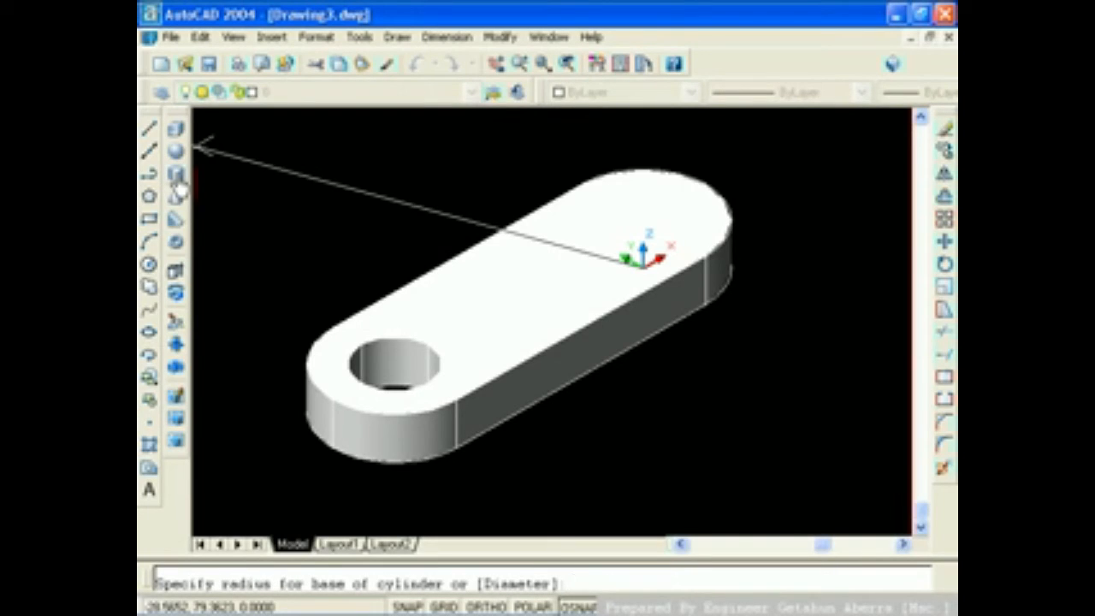
pyautogui.write('6')
pyautogui.press('Return')
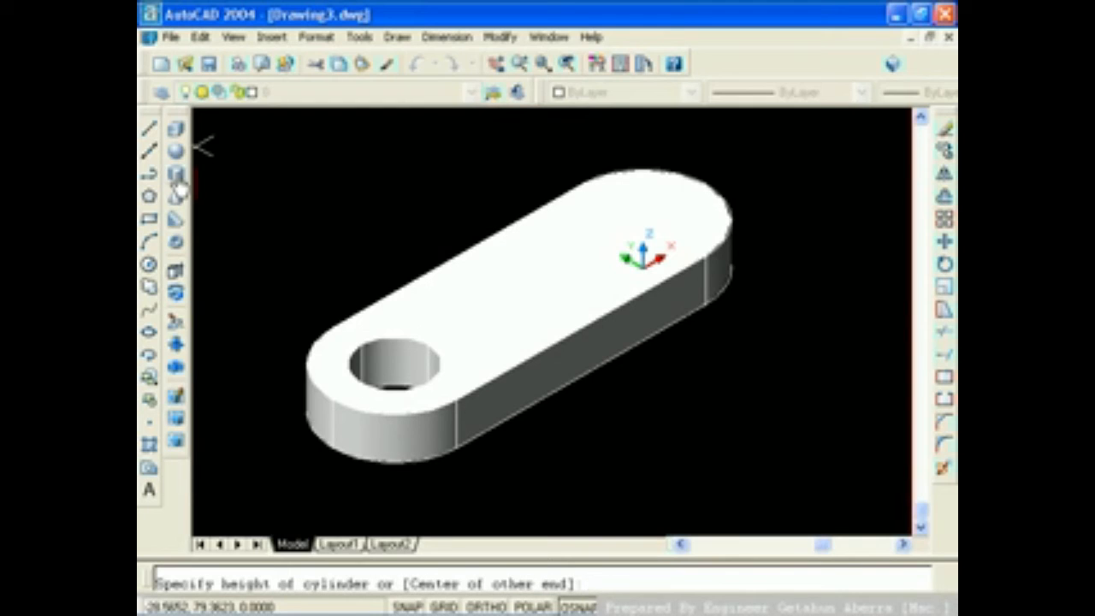
pyautogui.write('40')
pyautogui.press('Return')
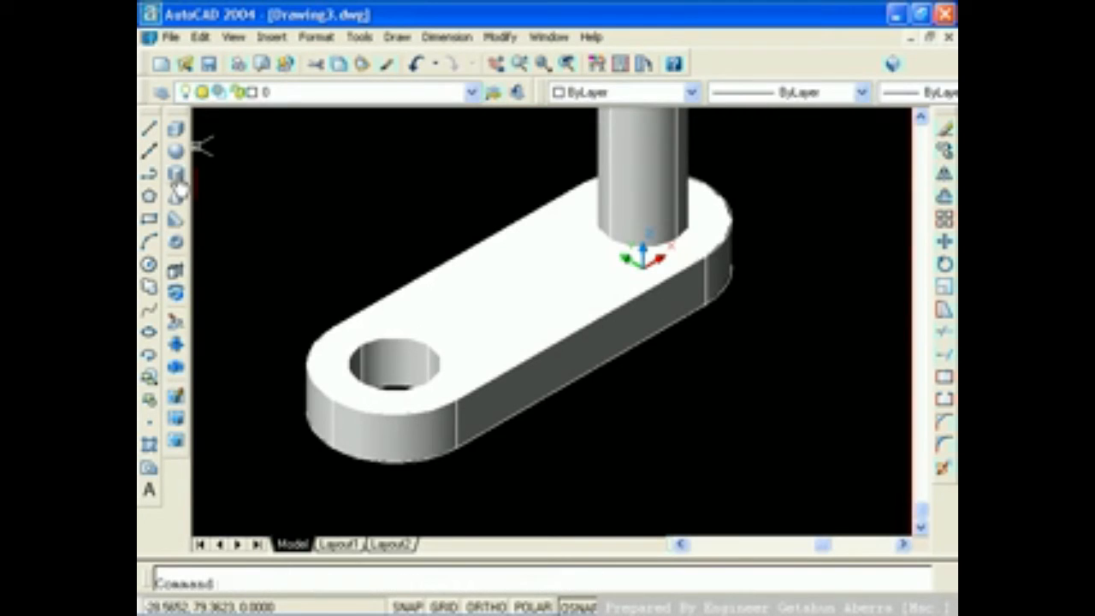
# Step: Subtract the tall cylinder from the far rounded end and the plate to cut a hole through that end
pyautogui.click(501, 39)
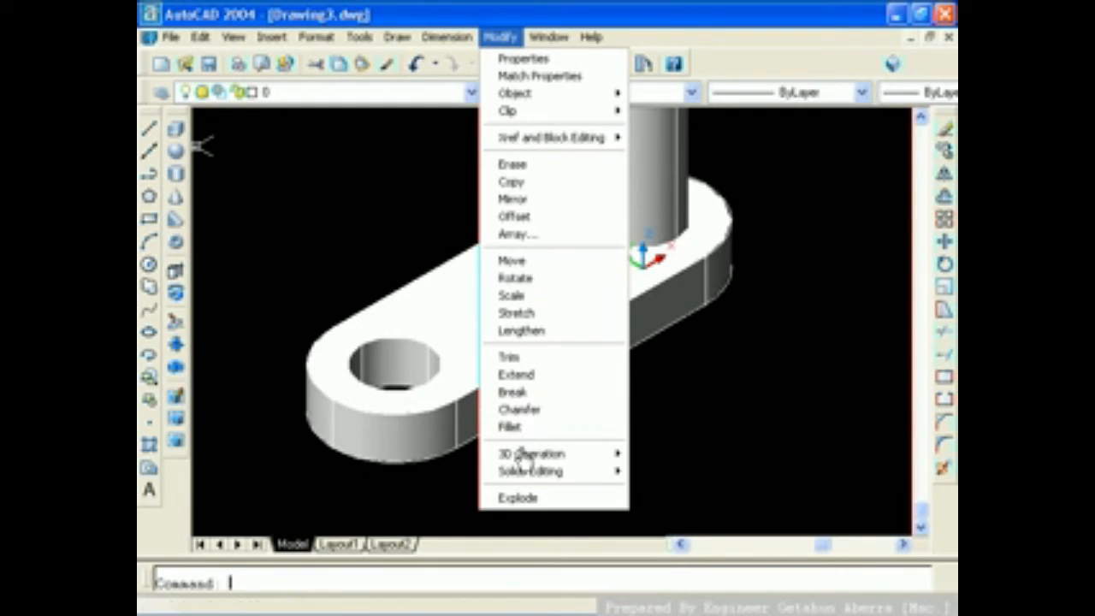
pyautogui.moveTo(530, 473)
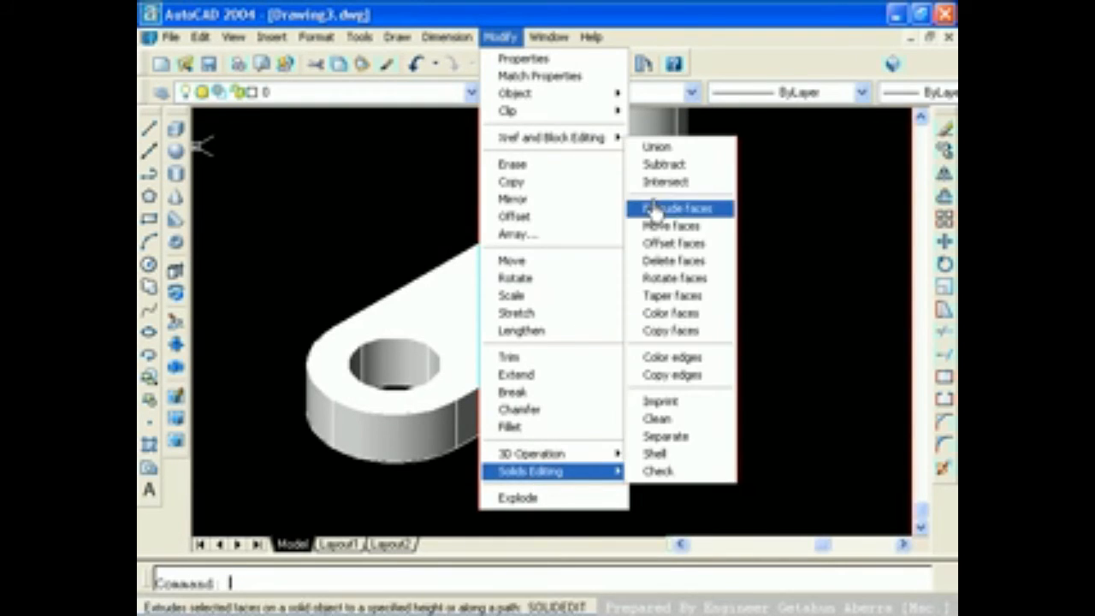
pyautogui.click(657, 166)
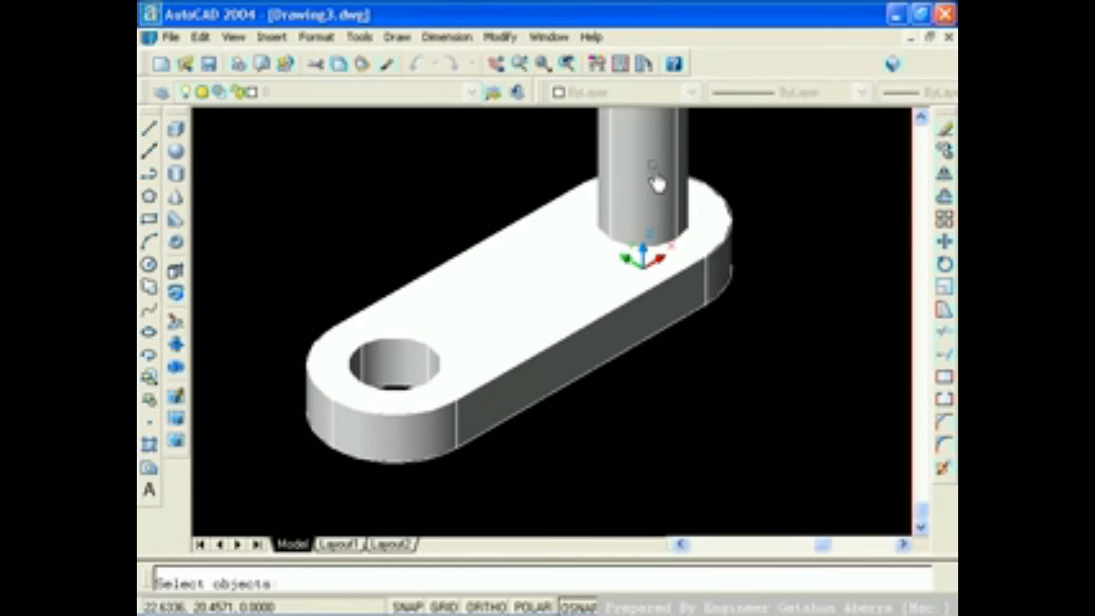
pyautogui.click(723, 254)
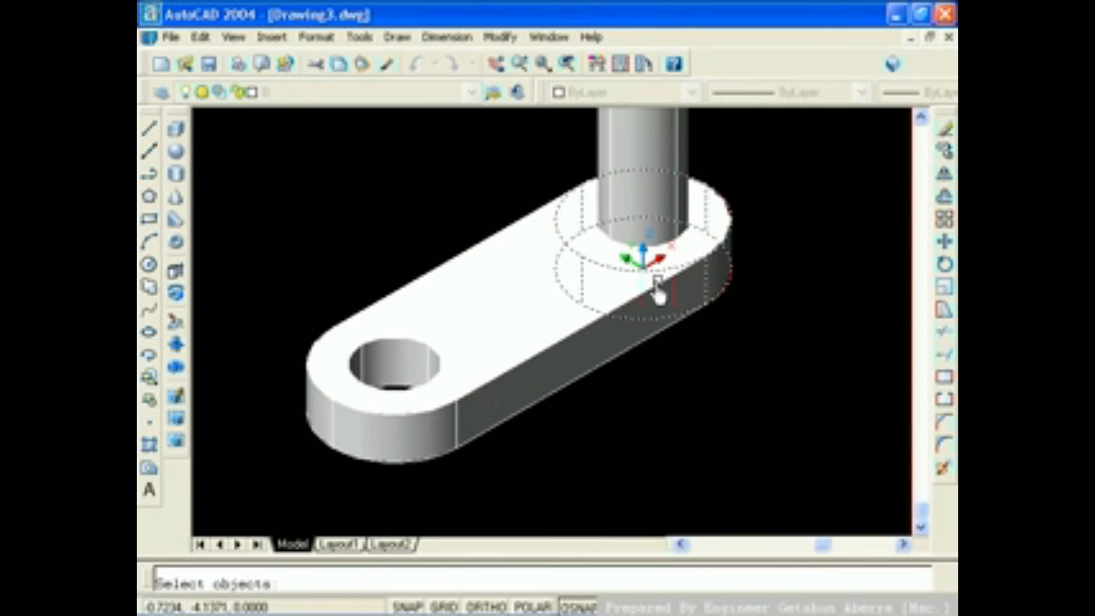
pyautogui.click(578, 338)
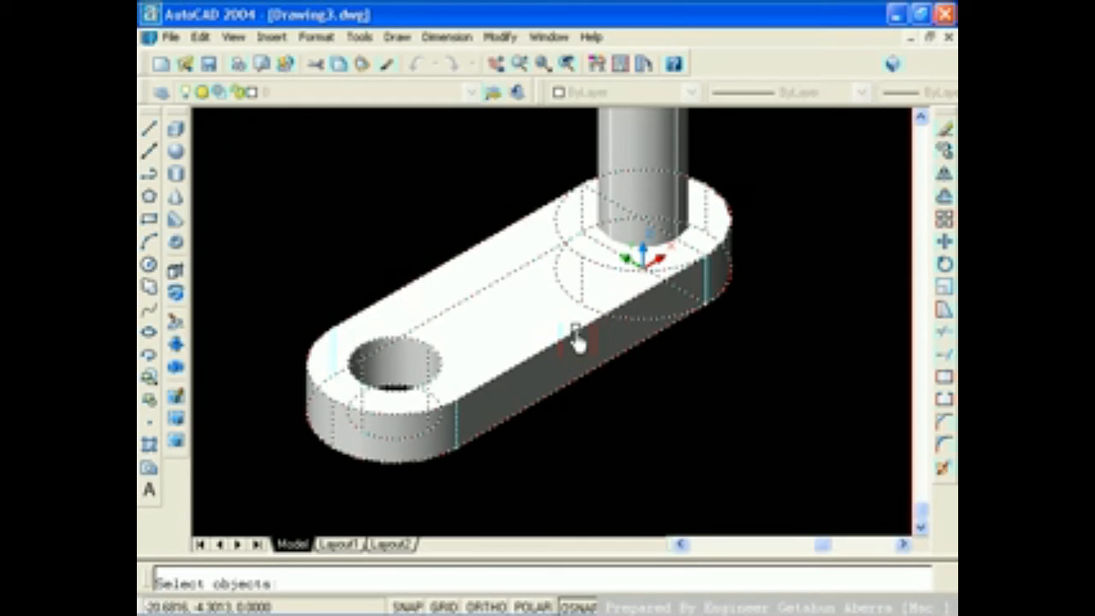
pyautogui.rightClick(497, 210)
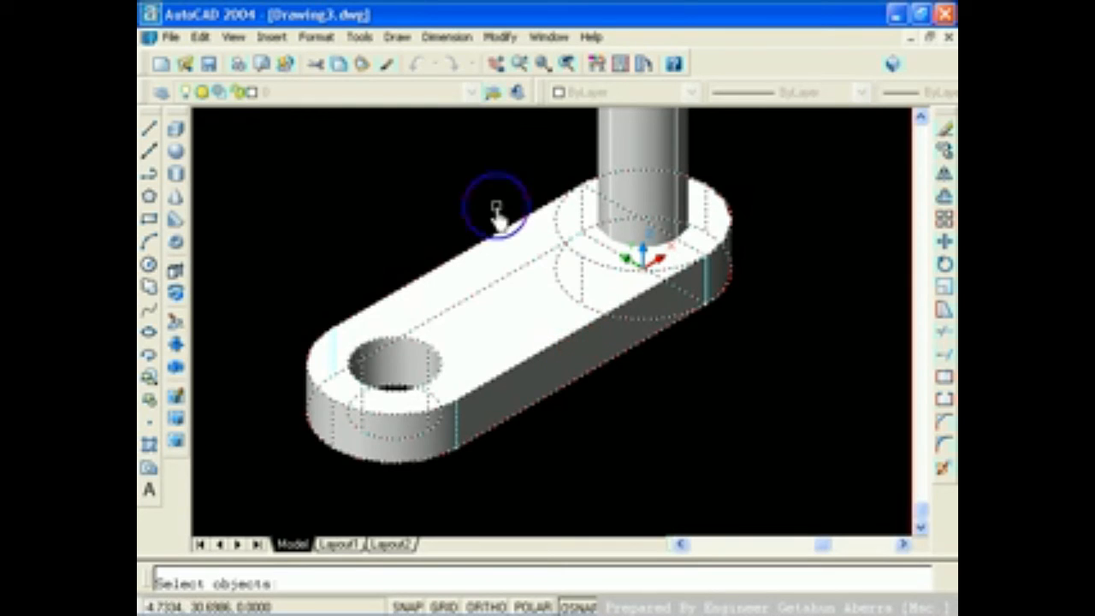
pyautogui.click(609, 144)
pyautogui.rightClick(561, 139)
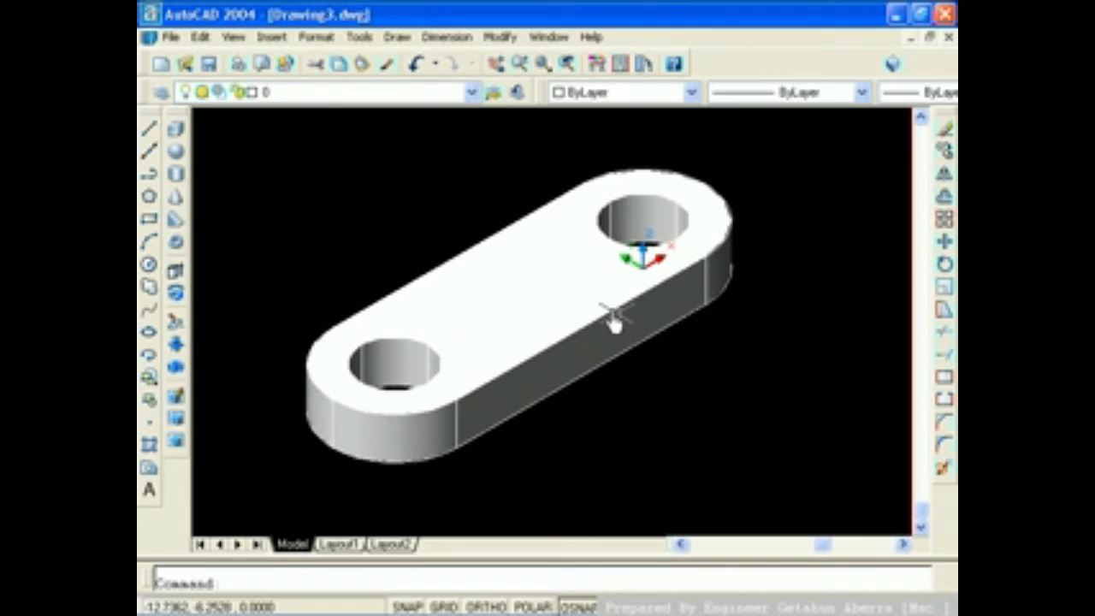
# Step: Move the UCS origin onto the plate's upper front edge, offset 14 from the near end's upper corner toward the far end
pyautogui.click(361, 38)
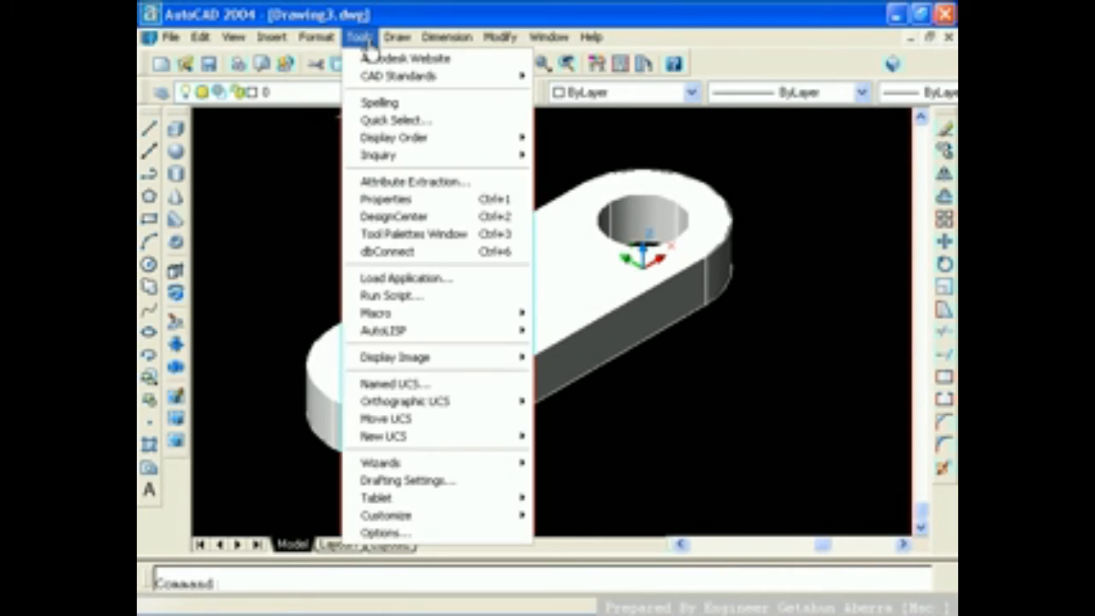
pyautogui.click(386, 419)
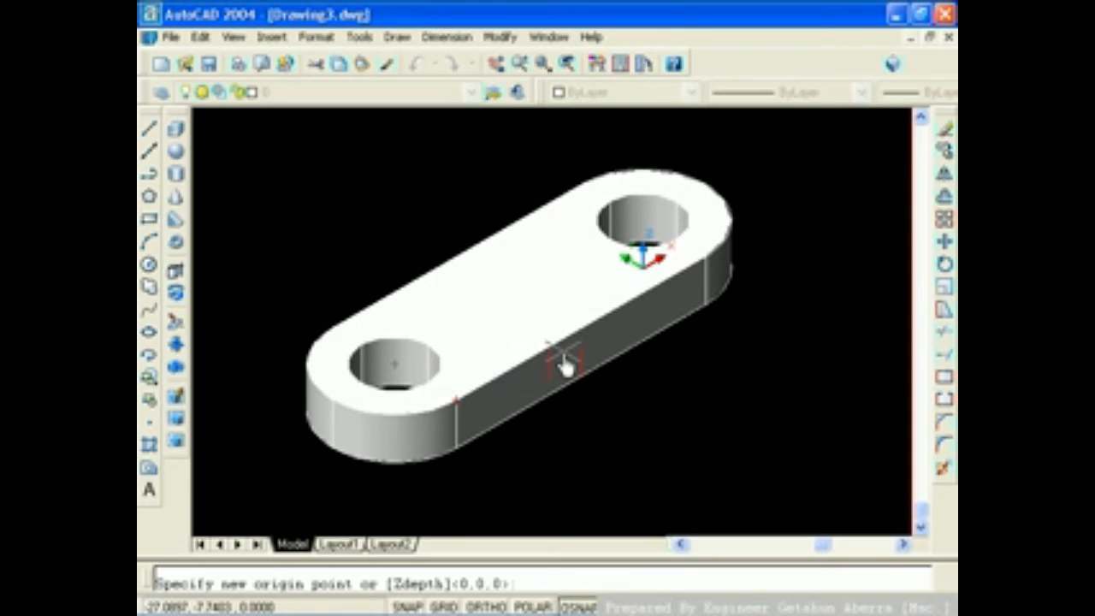
pyautogui.write('om')
pyautogui.press('Return')
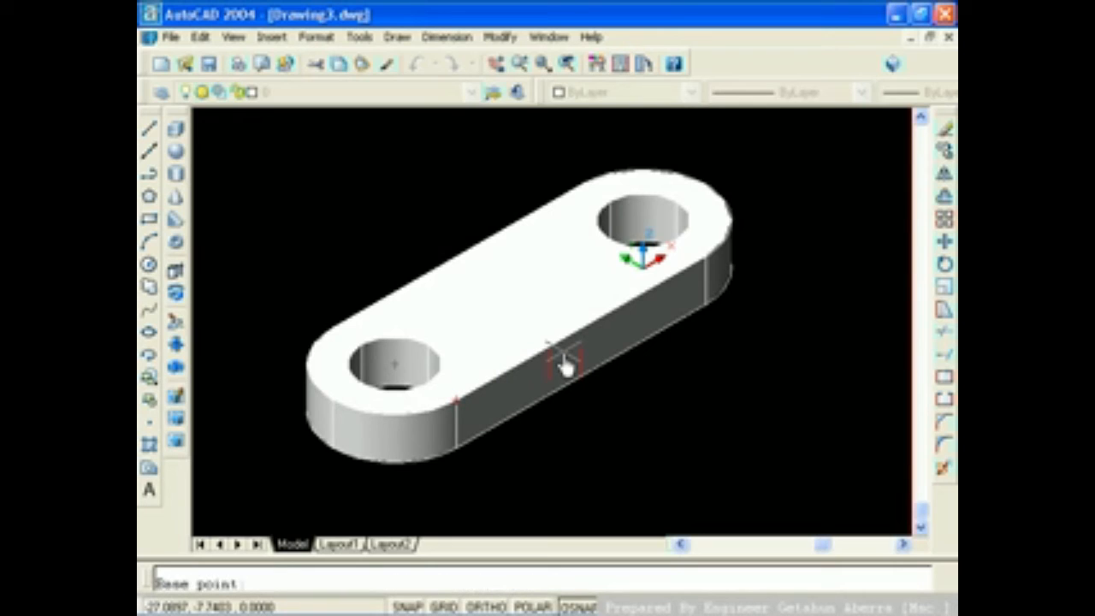
pyautogui.click(454, 420)
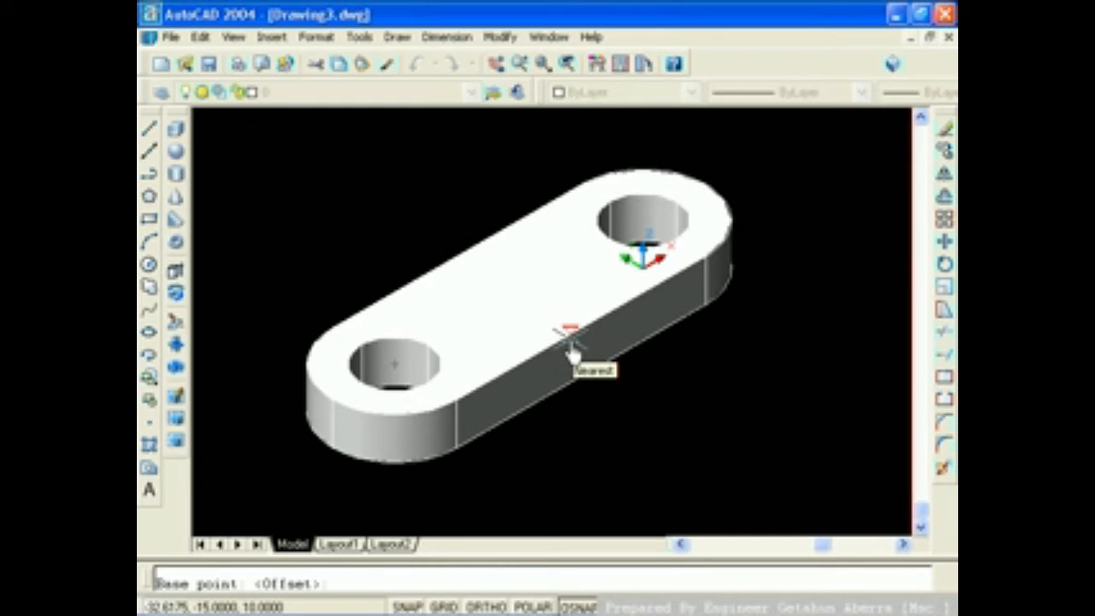
pyautogui.write('14')
pyautogui.press('Return')
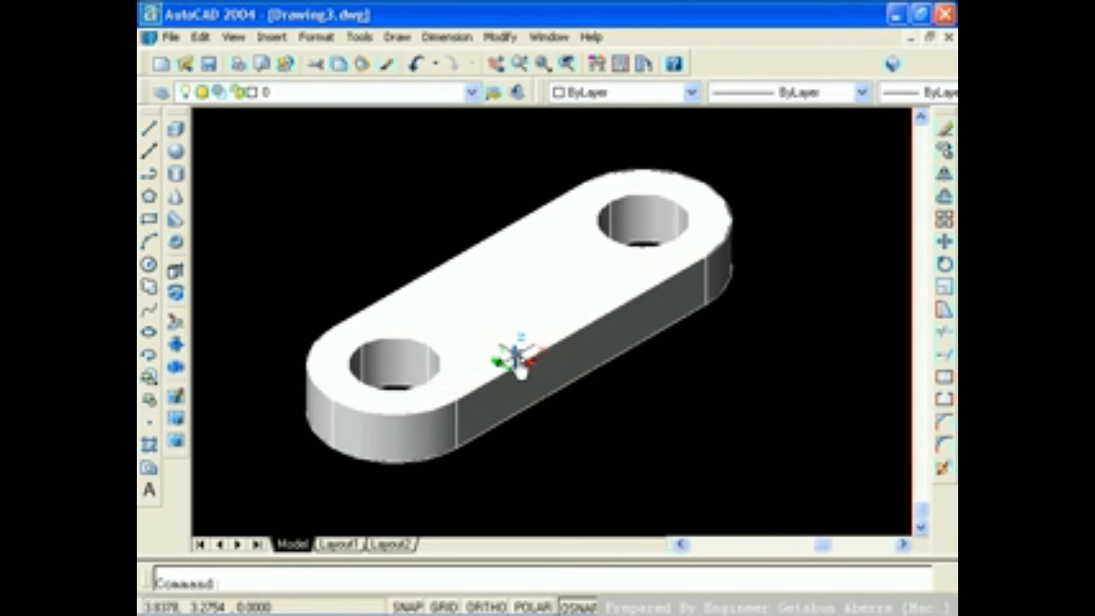
# Step: Create a solid box from the UCS origin on top of the plate with length 32, width 13 and height 22
pyautogui.scroll(6, 513, 361)
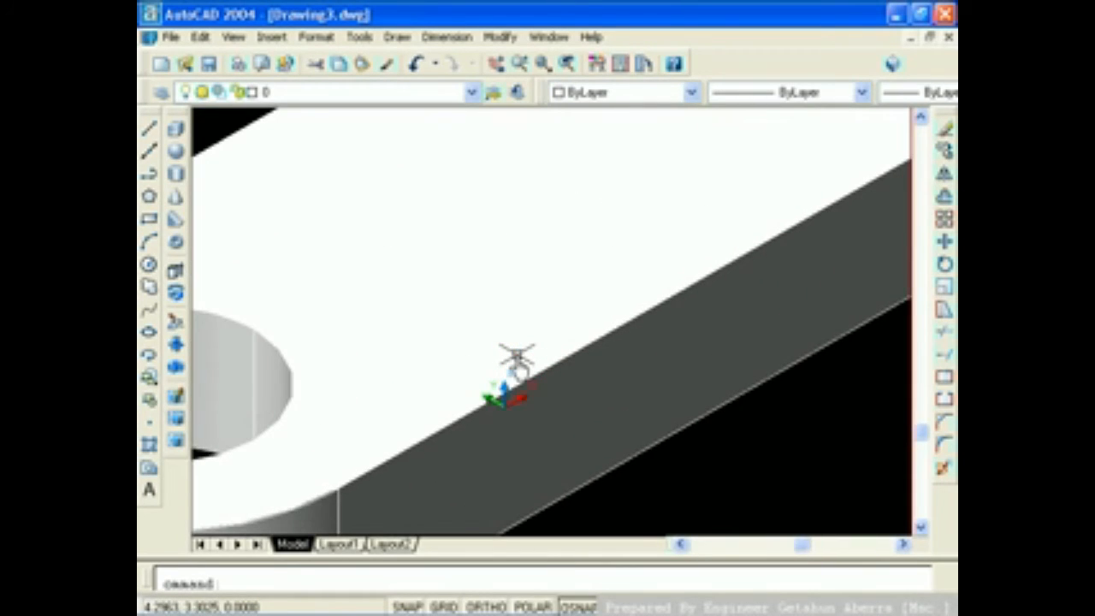
pyautogui.scroll(-3, 517, 356)
pyautogui.scroll(-3, 517, 358)
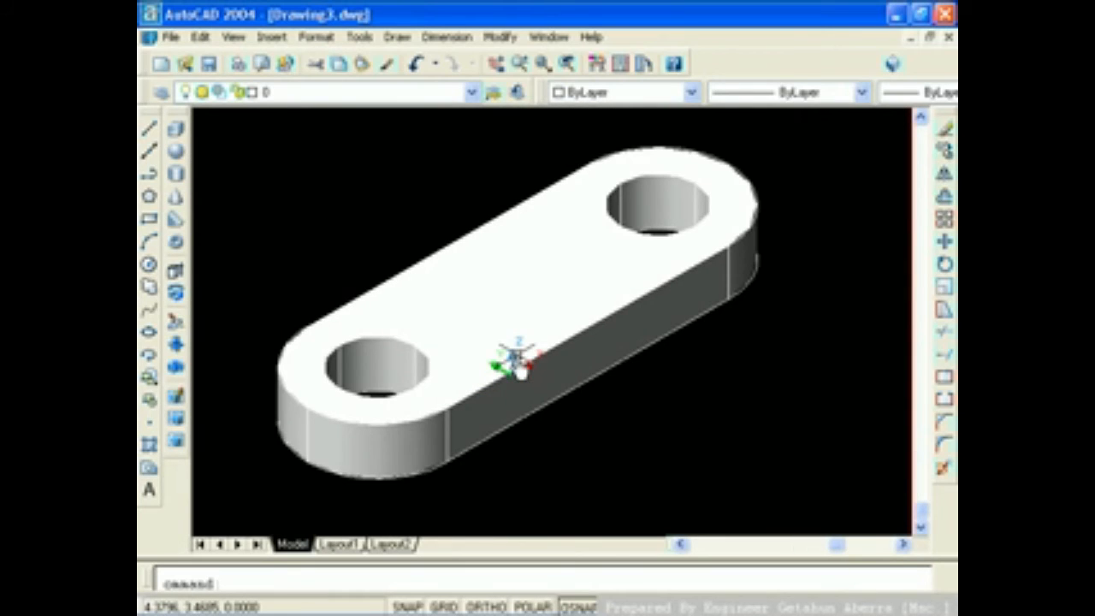
pyautogui.scroll(3, 517, 359)
pyautogui.moveTo(517, 359); pyautogui.dragTo(700, 292, button='middle')
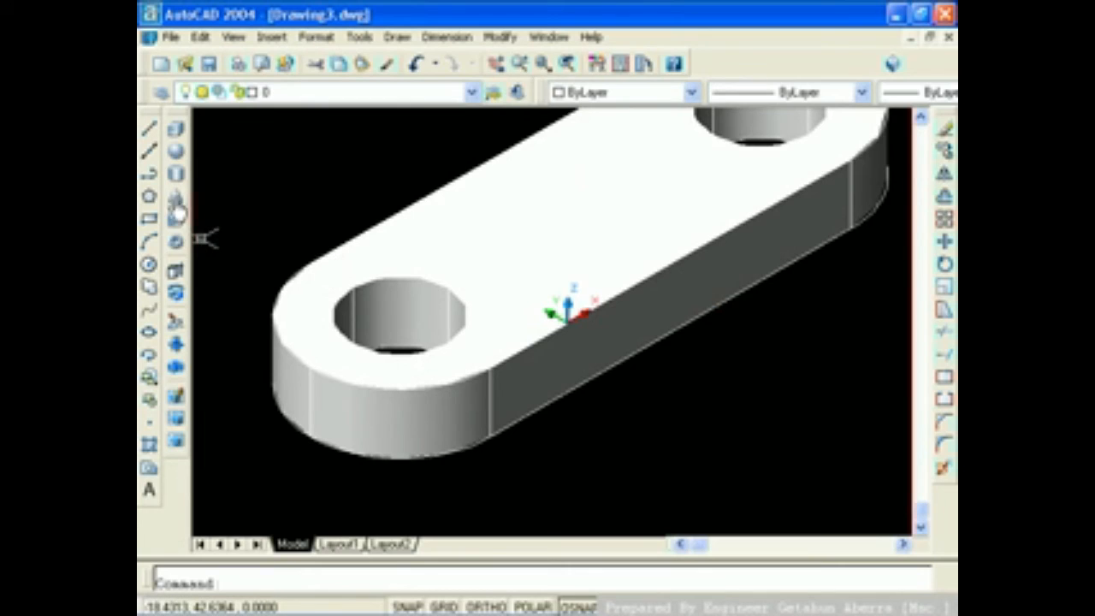
pyautogui.click(175, 130)
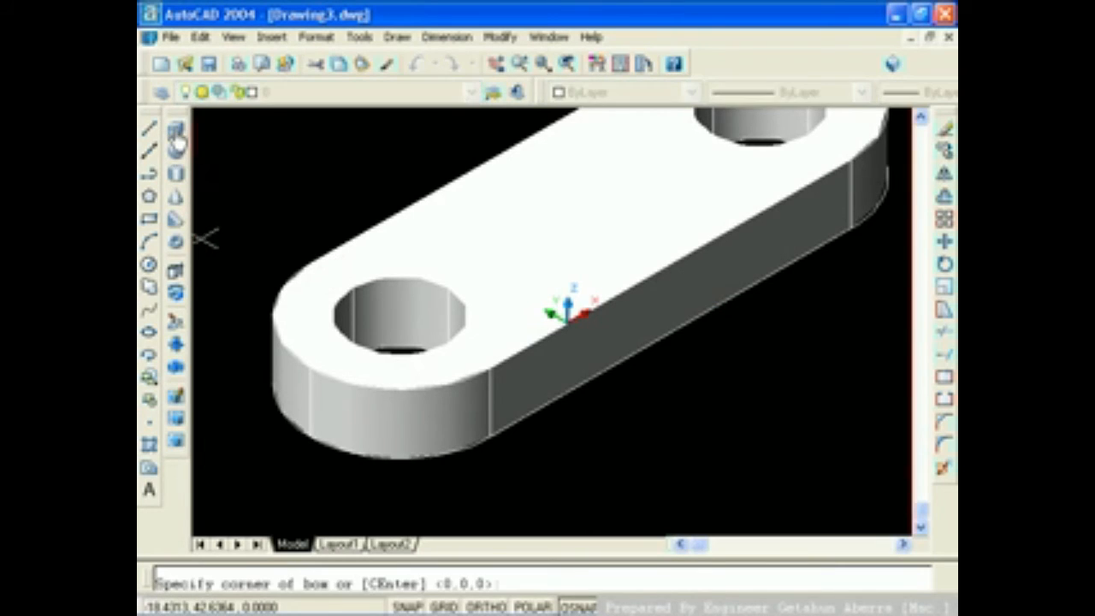
pyautogui.click(406, 326)
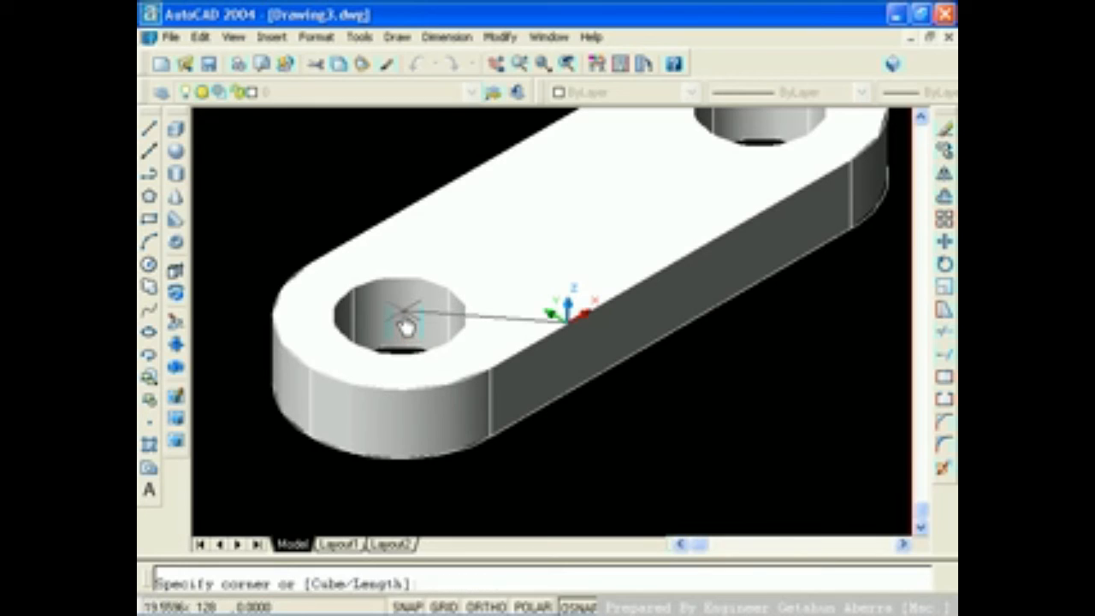
pyautogui.write('l')
pyautogui.press('Return')
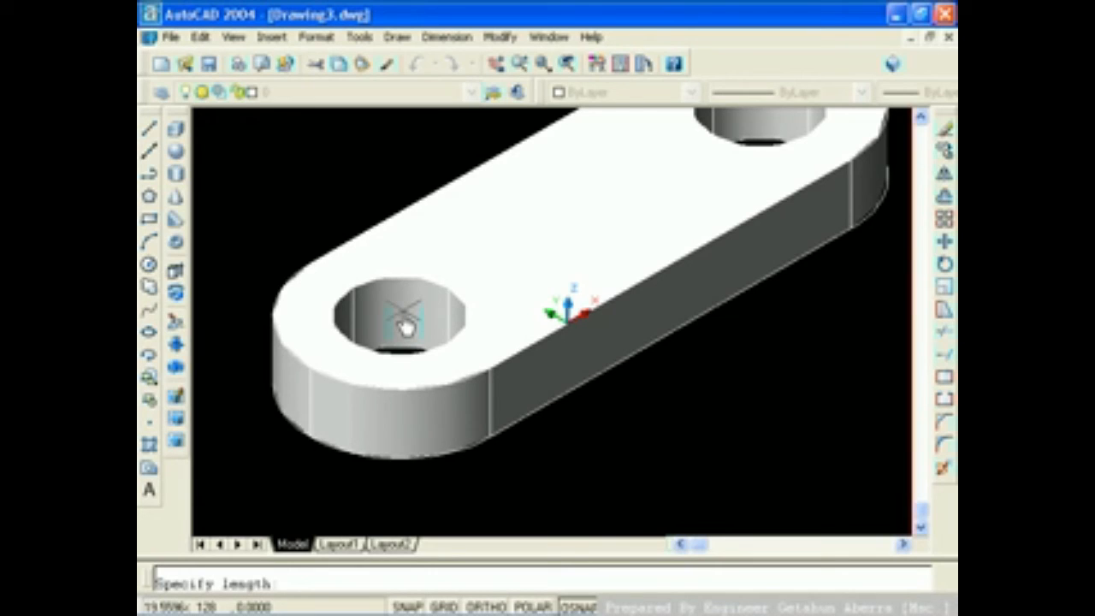
pyautogui.write('32')
pyautogui.press('Return')
pyautogui.write('13')
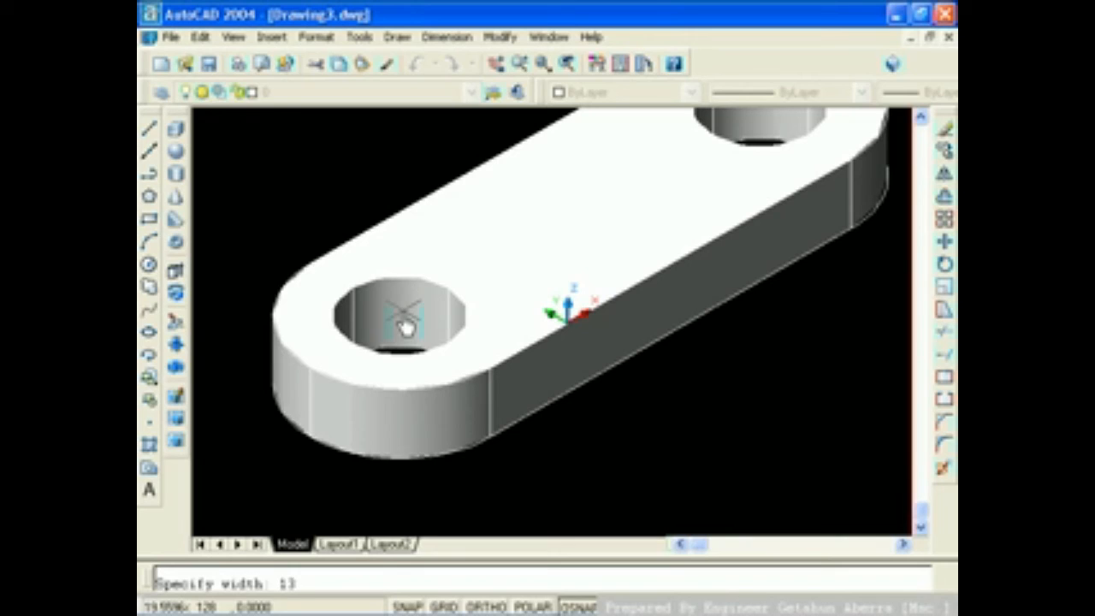
pyautogui.press('Return')
pyautogui.write('22')
pyautogui.press('Return')
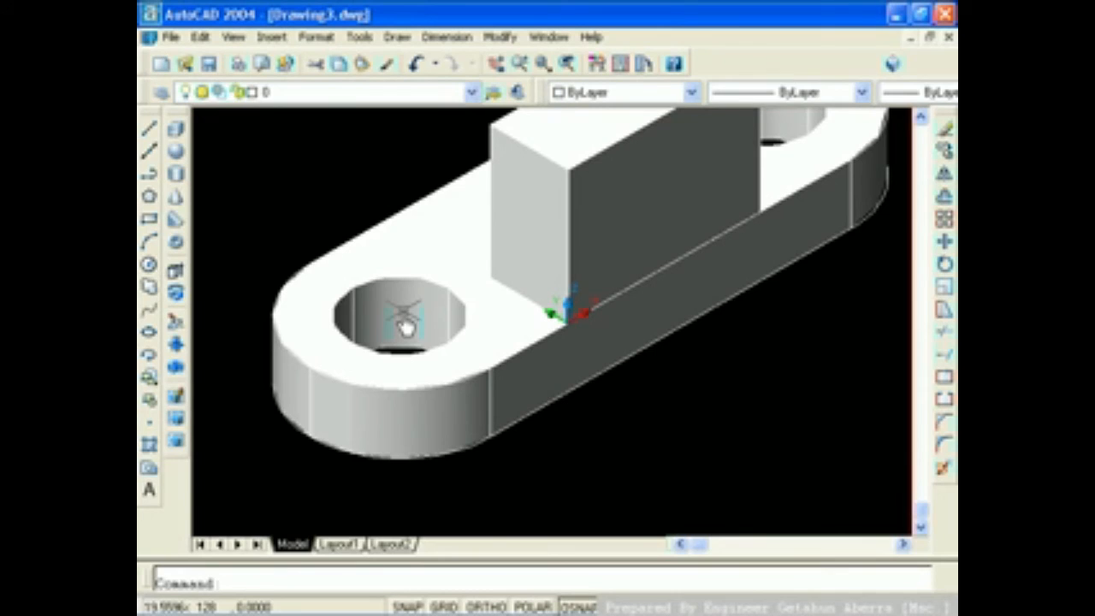
# Step: Union the upright box with the drilled plate and its rounded ends into one solid
pyautogui.scroll(-2, 587, 287)
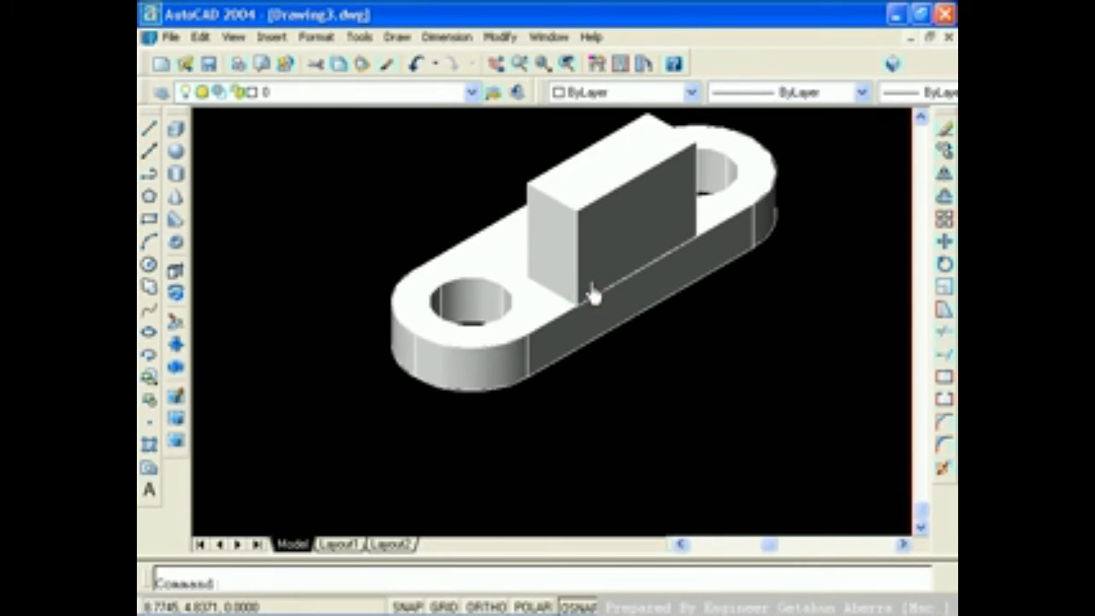
pyautogui.moveTo(593, 293); pyautogui.dragTo(519, 393, button='middle')
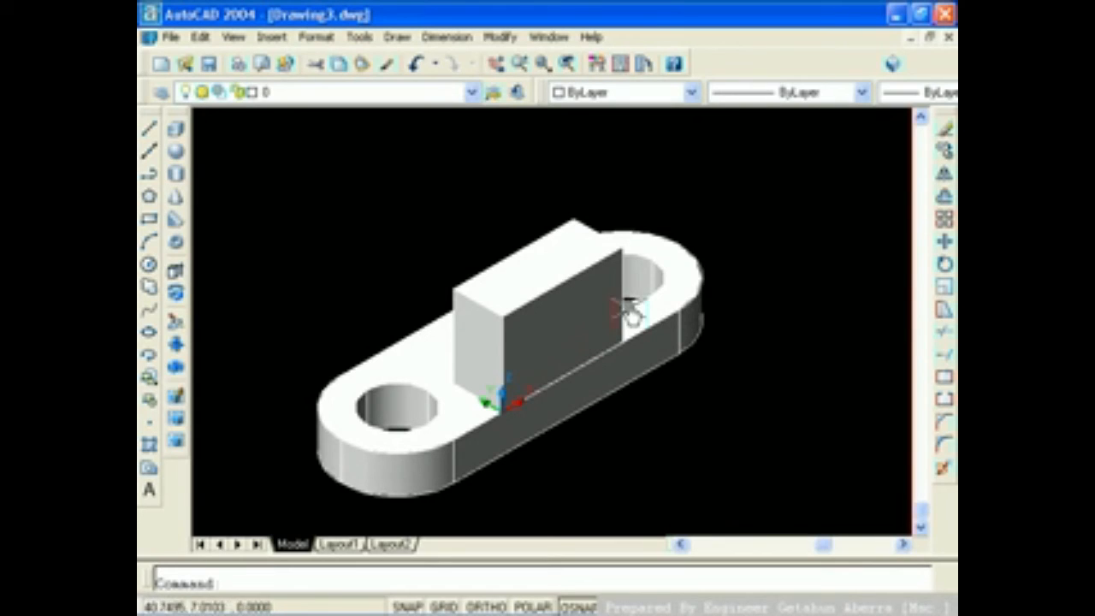
pyautogui.click(503, 38)
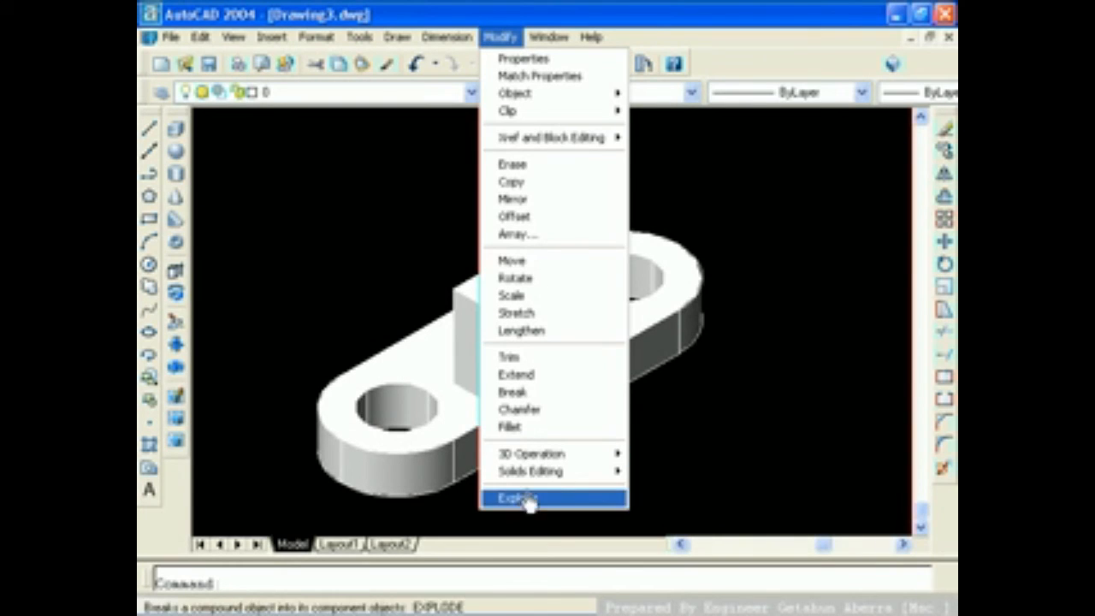
pyautogui.moveTo(531, 471)
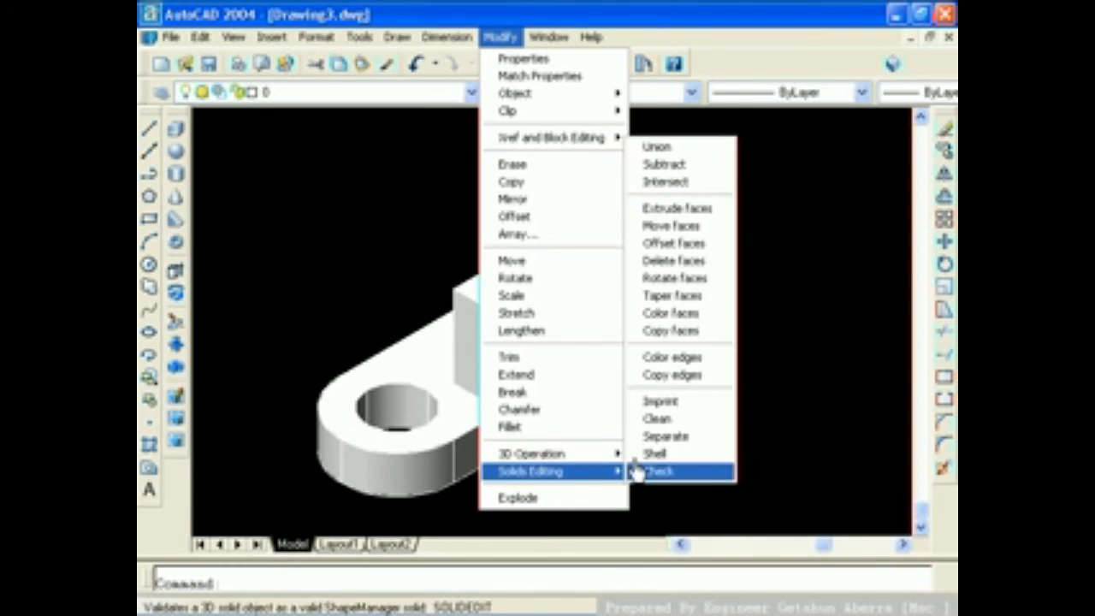
pyautogui.click(658, 147)
pyautogui.click(711, 429)
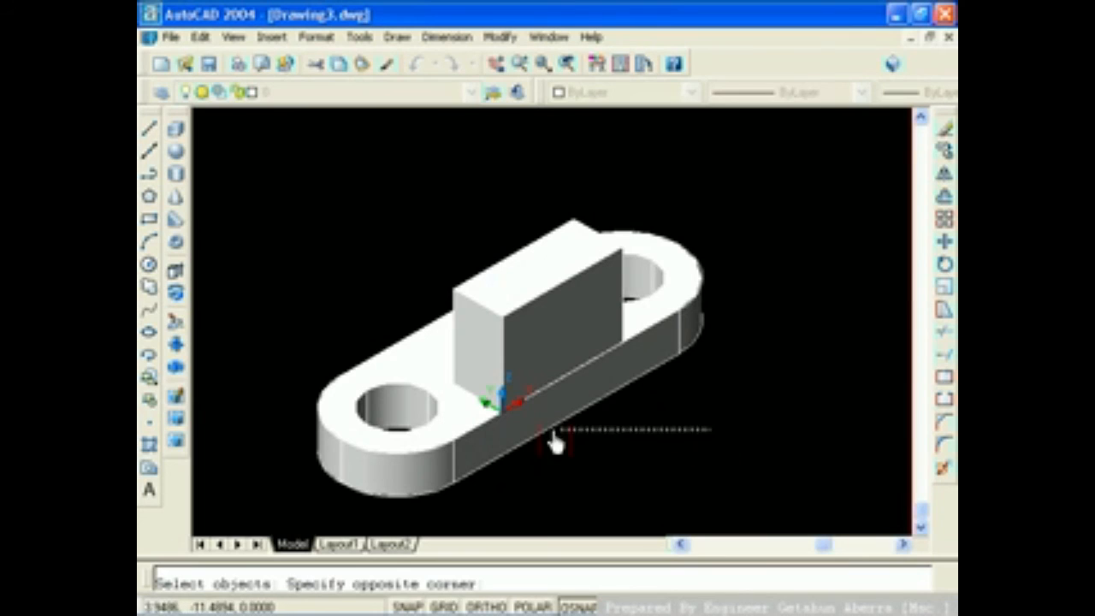
pyautogui.click(329, 221)
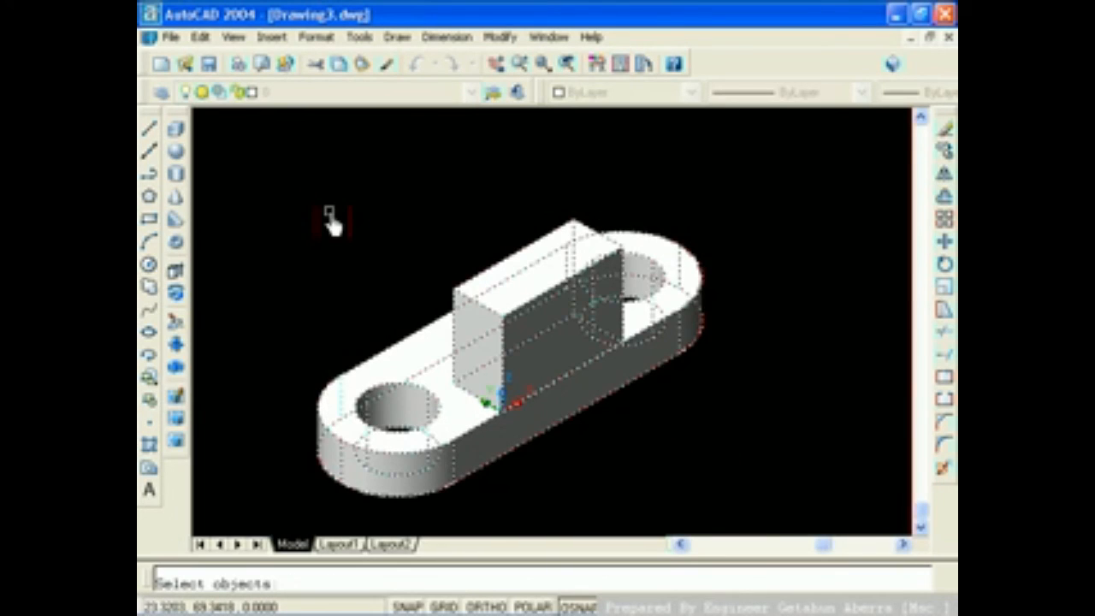
pyautogui.press('Return')
pyautogui.click(533, 300)
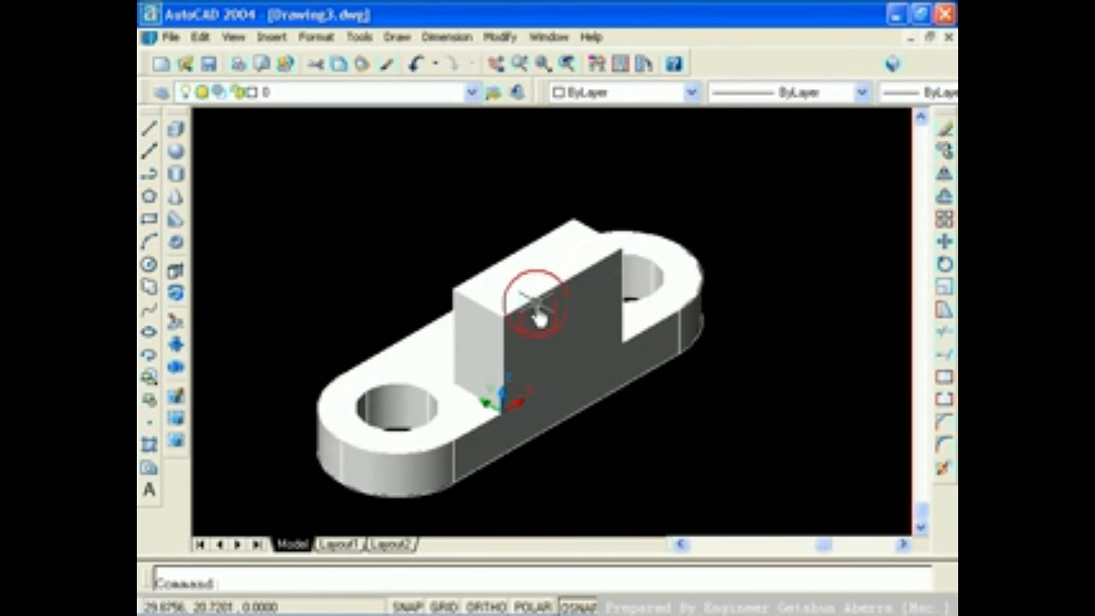
pyautogui.press('Escape')
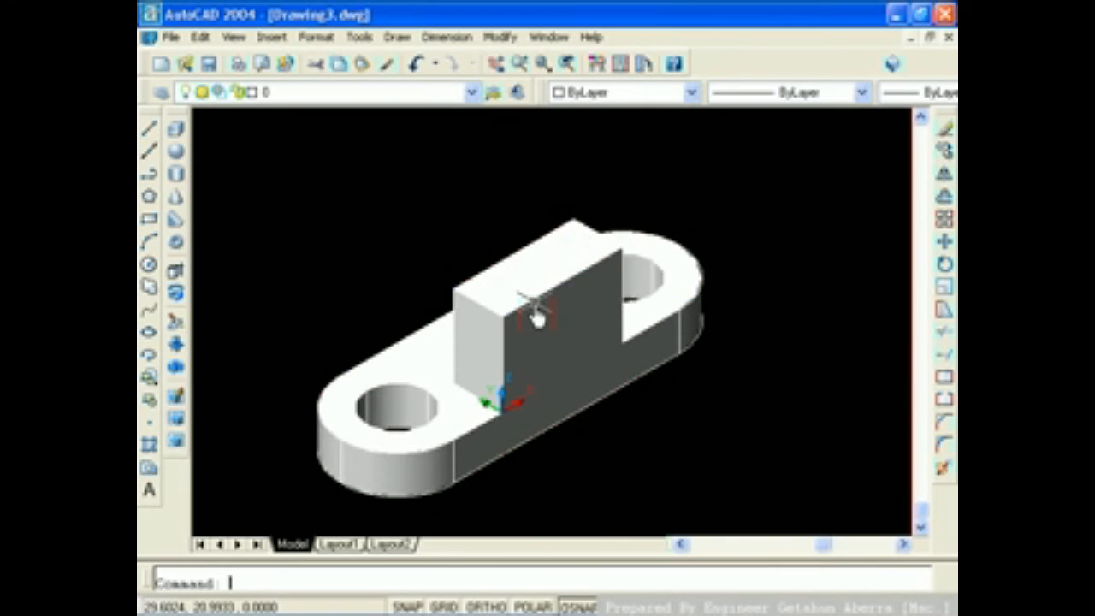
# Step: Move the UCS origin to the midpoint of the upright block's upper front edge
pyautogui.click(359, 37)
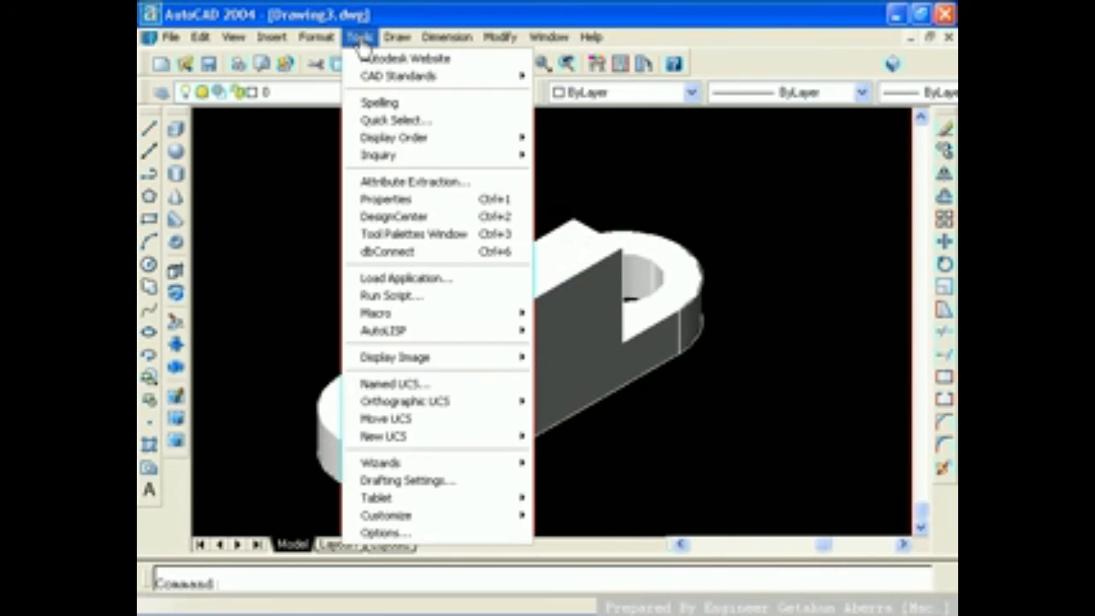
pyautogui.click(365, 419)
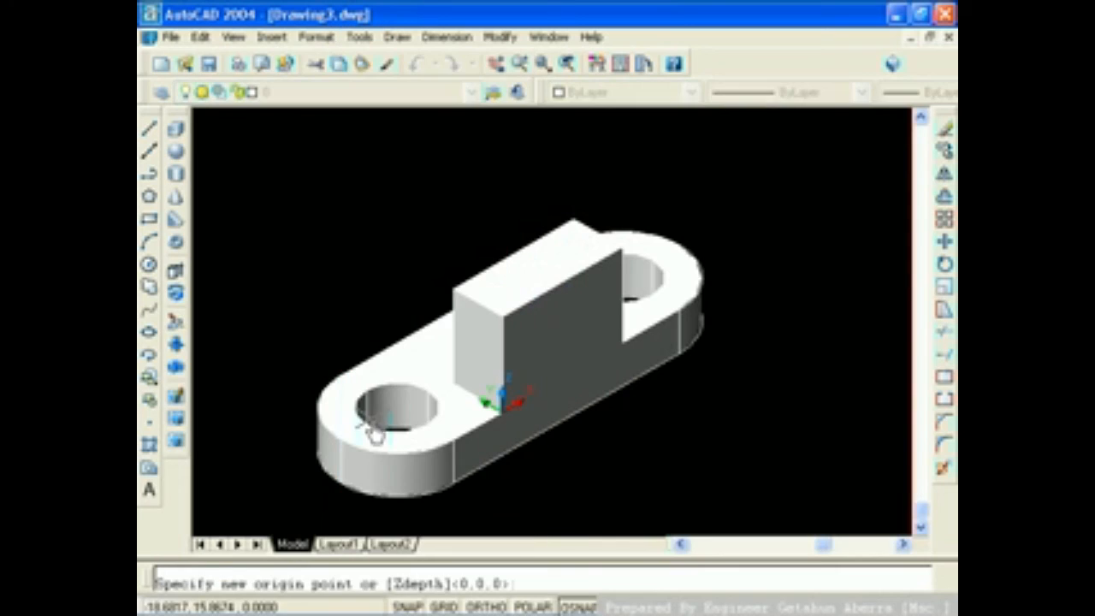
pyautogui.click(561, 282)
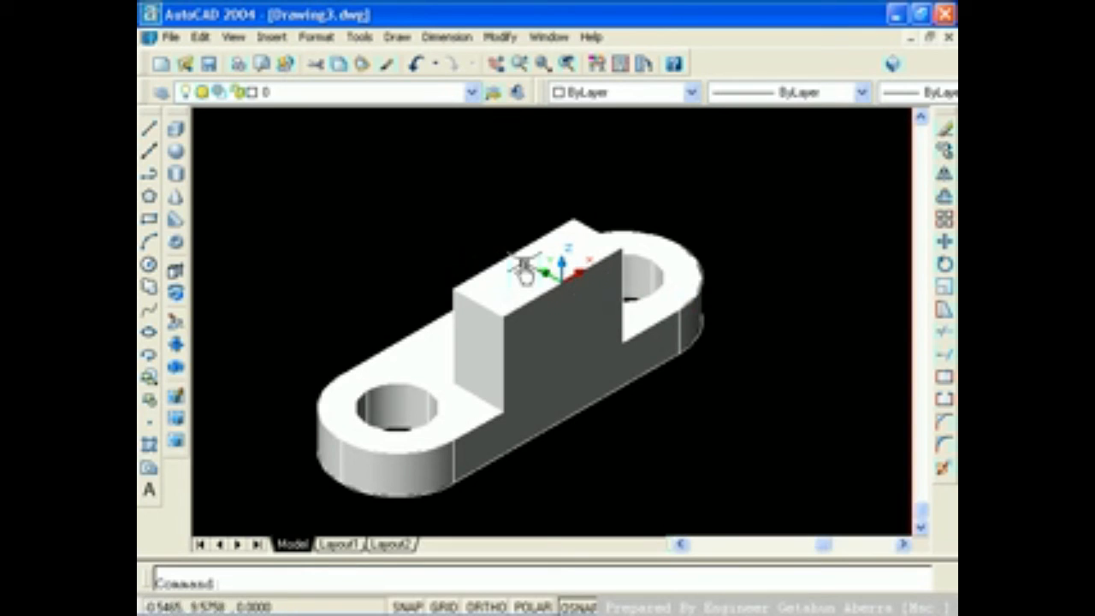
# Step: Set the UCS to the Front orthographic orientation and move its origin to the midpoint of the upright block's upper back edge
pyautogui.click(364, 37)
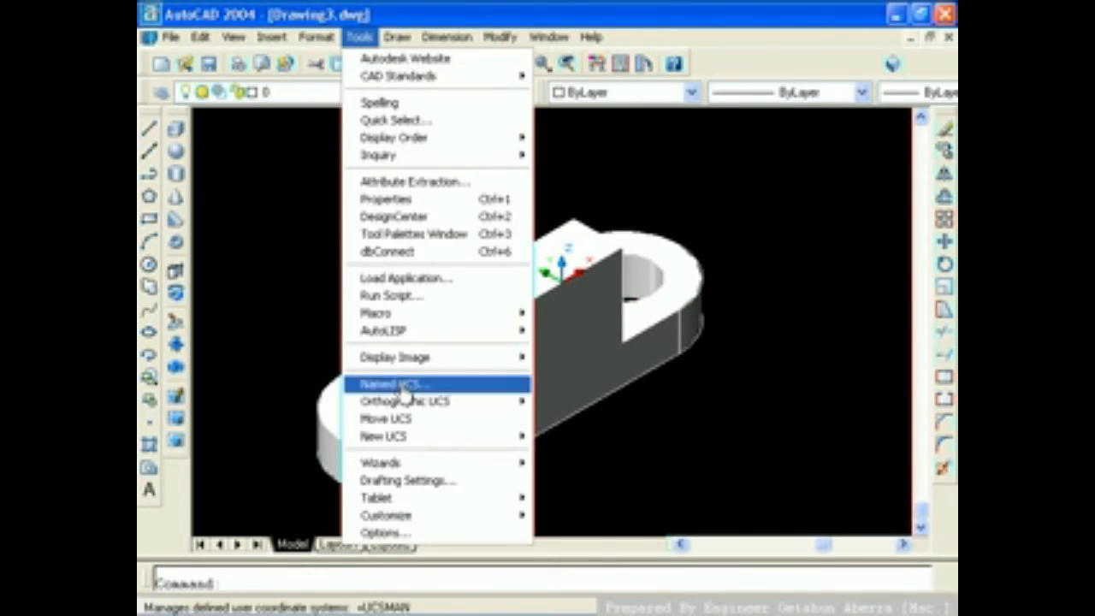
pyautogui.moveTo(411, 408)
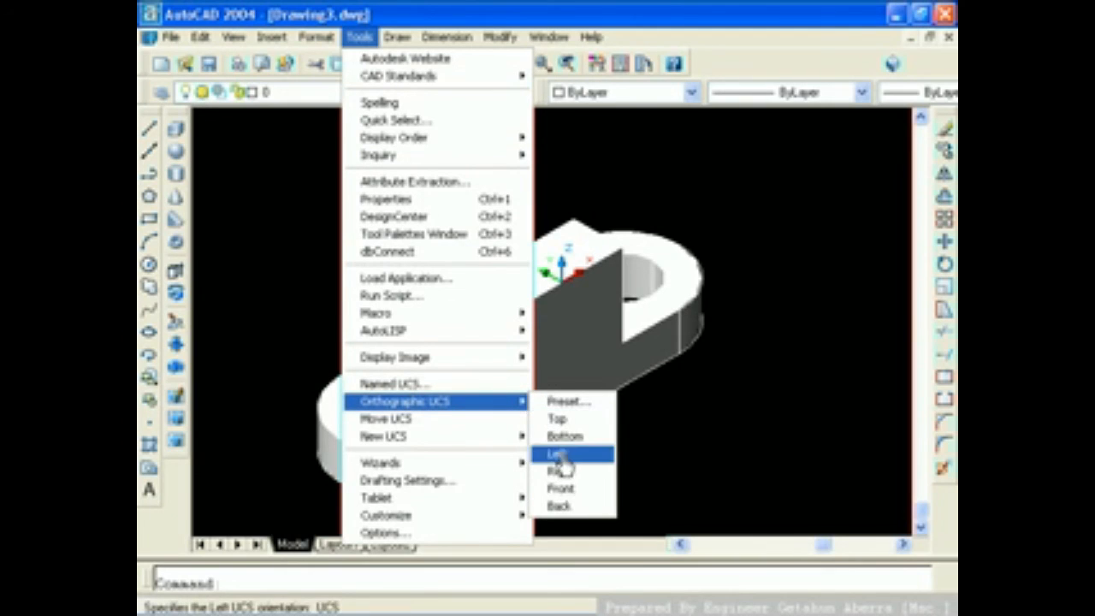
pyautogui.click(566, 491)
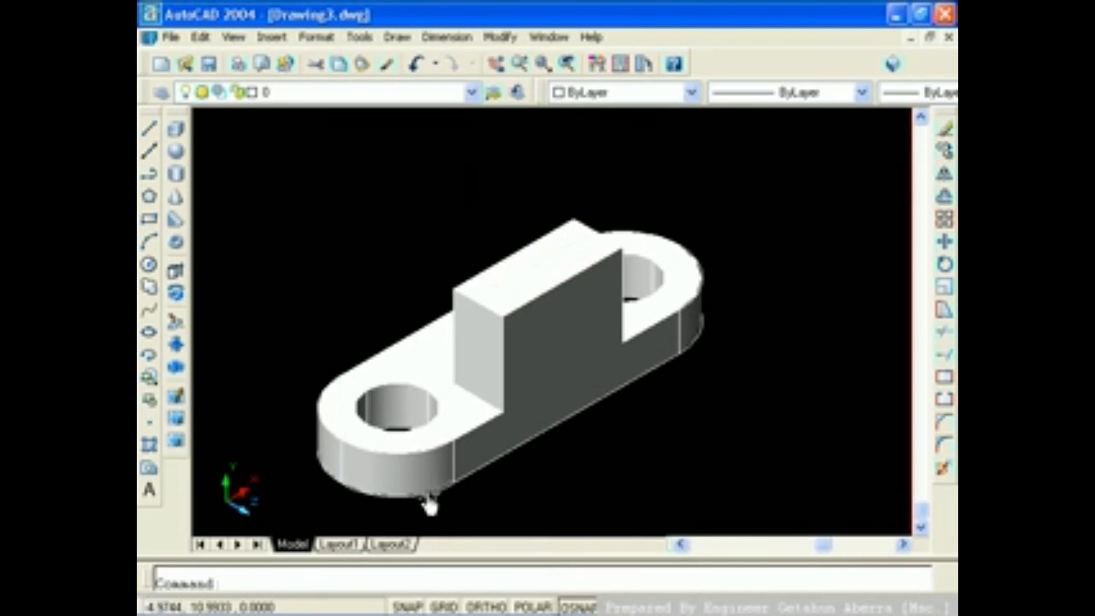
pyautogui.click(360, 37)
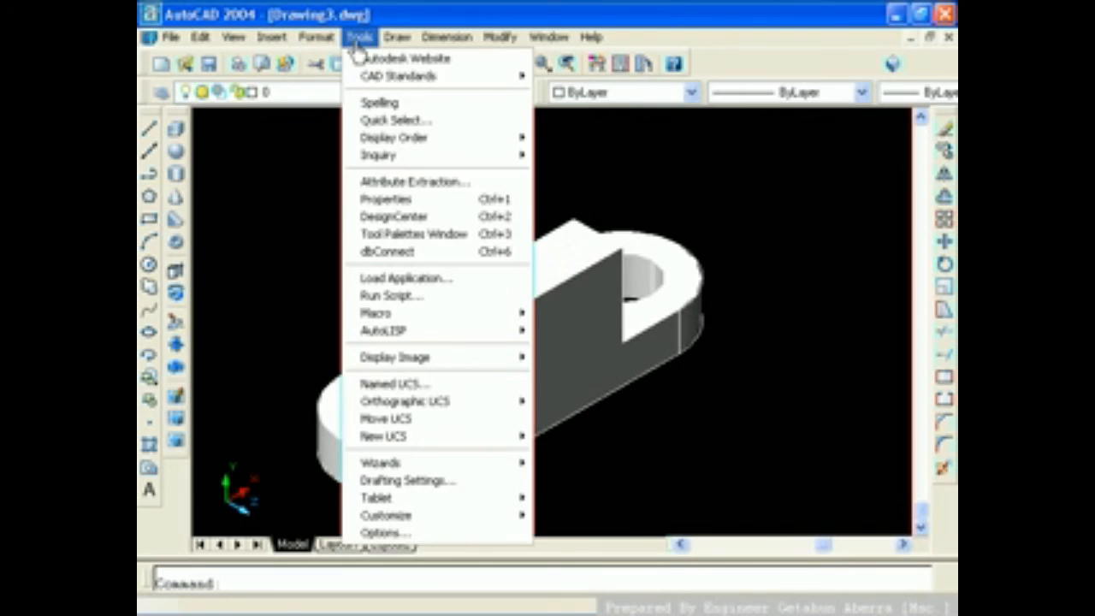
pyautogui.click(377, 420)
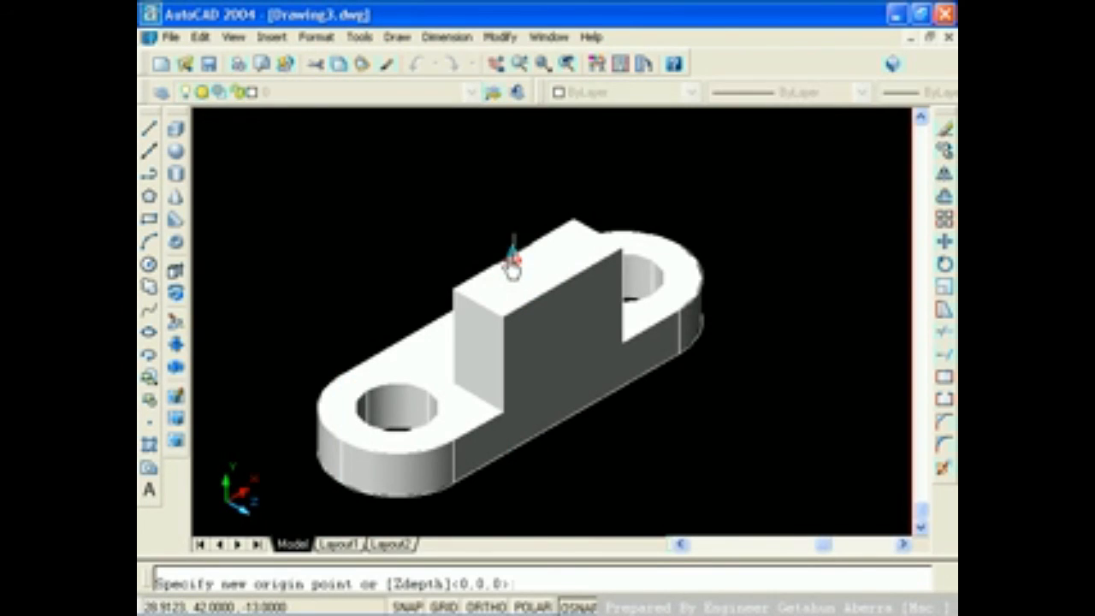
pyautogui.click(512, 268)
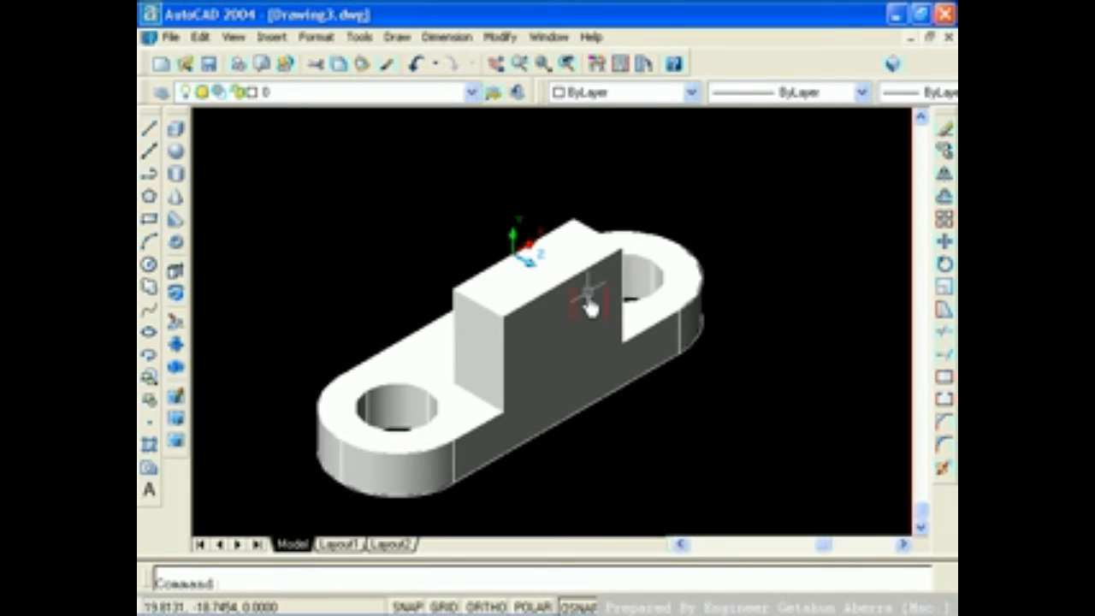
# Step: Create a solid cylinder centred on the UCS origin with radius 16 and height 13 to round the upright block's top
pyautogui.click(176, 176)
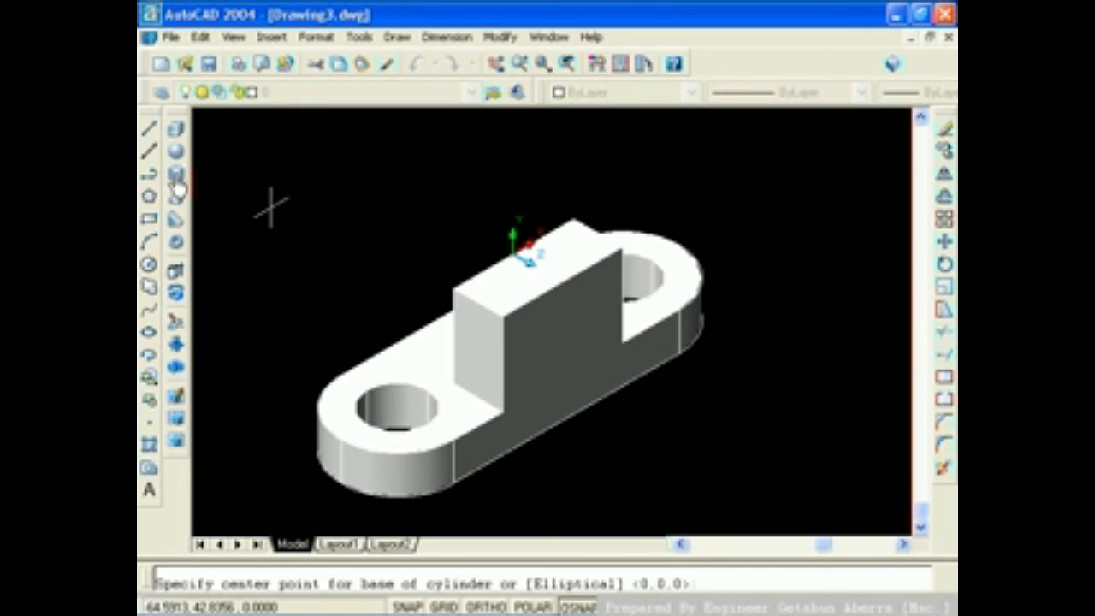
pyautogui.press('Return')
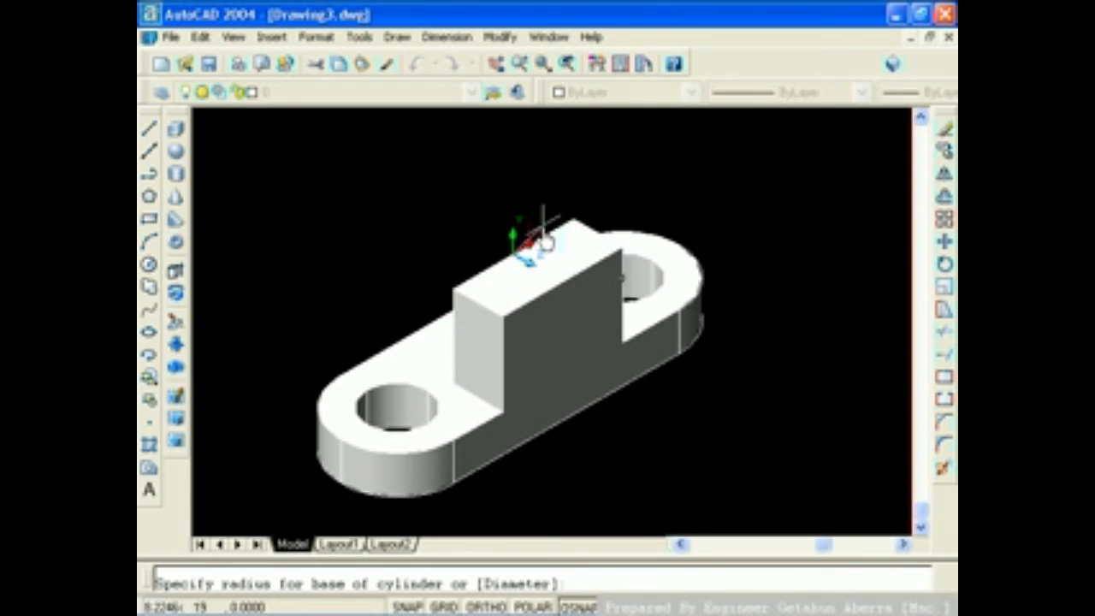
pyautogui.write('16')
pyautogui.press('Return')
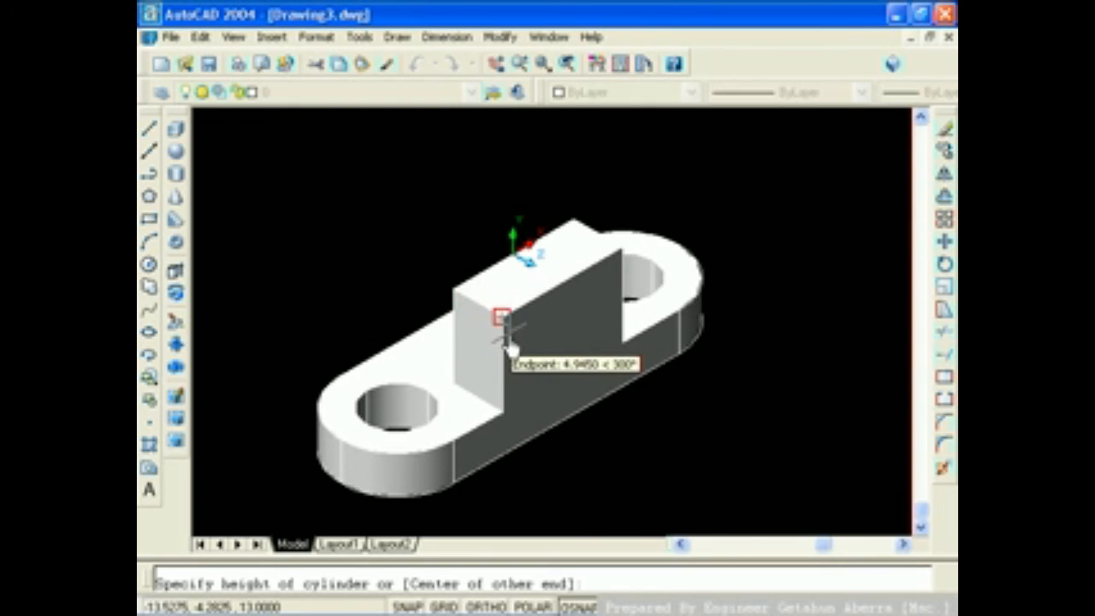
pyautogui.write('13')
pyautogui.press('Return')
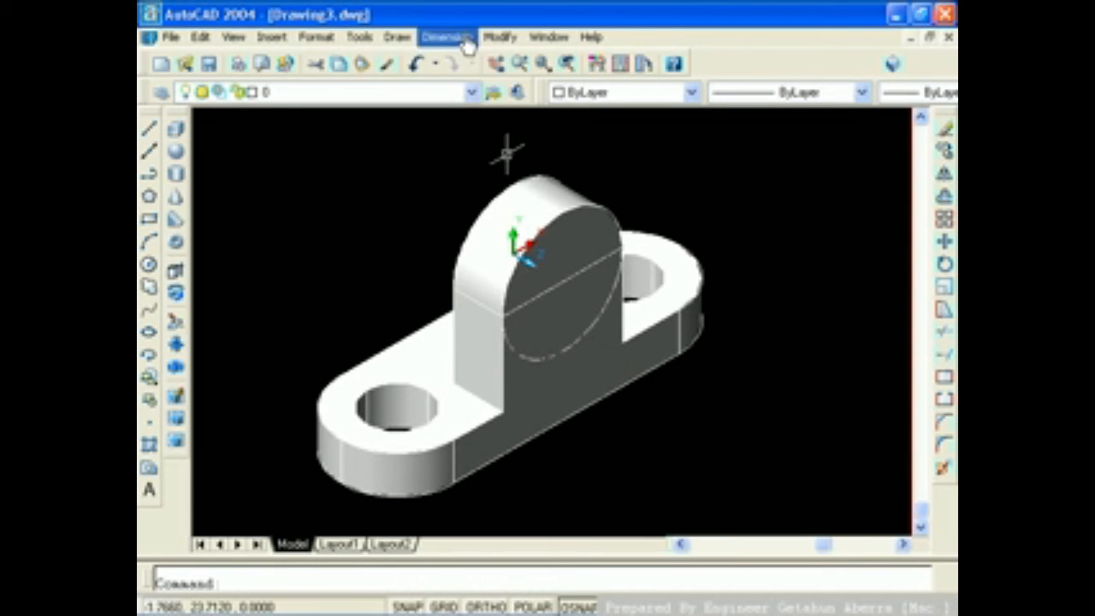
# Step: Union the new cylinder with the plate and upright block into one solid
pyautogui.click(496, 40)
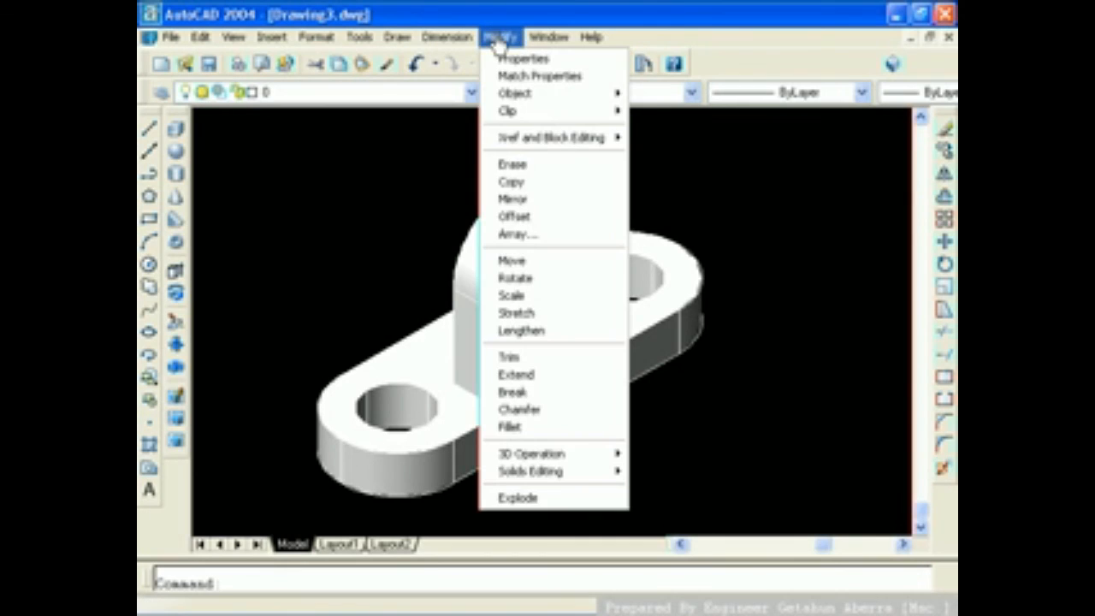
pyautogui.click(554, 480)
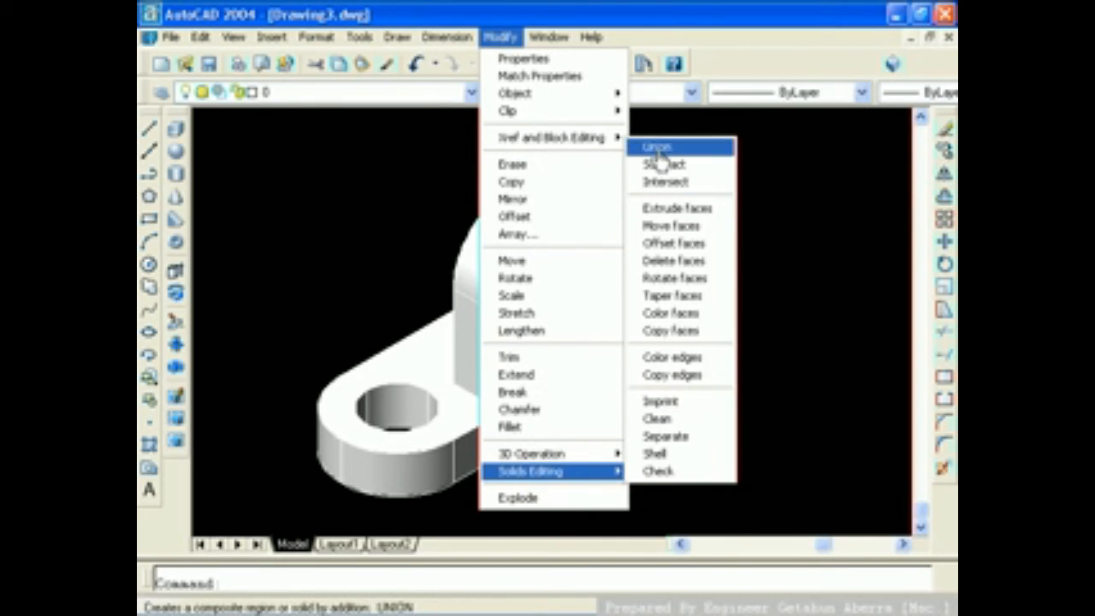
pyautogui.click(657, 153)
pyautogui.click(716, 390)
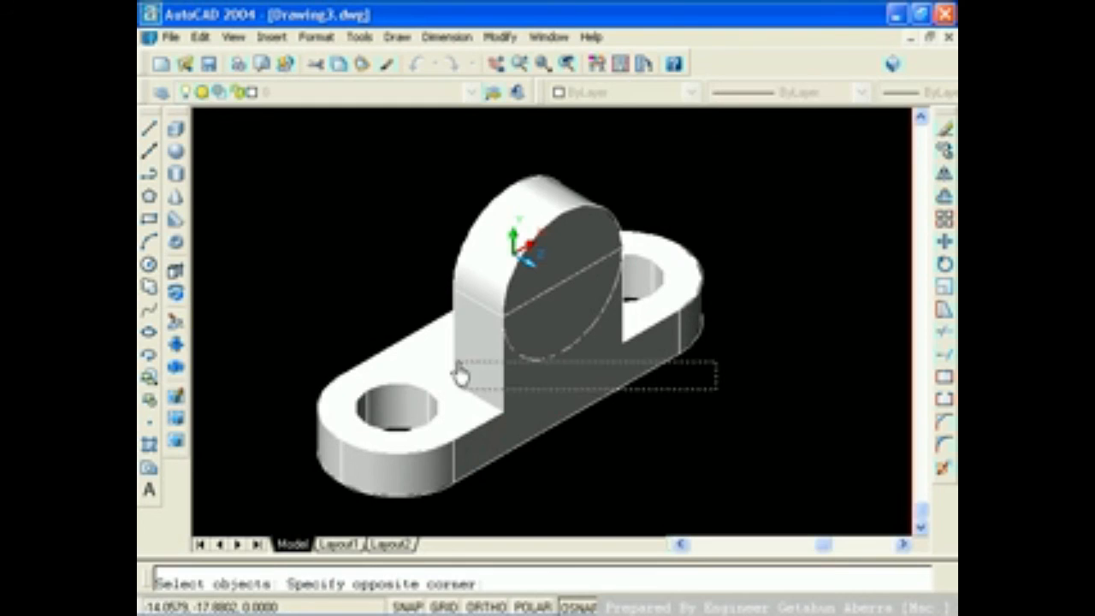
pyautogui.click(412, 192)
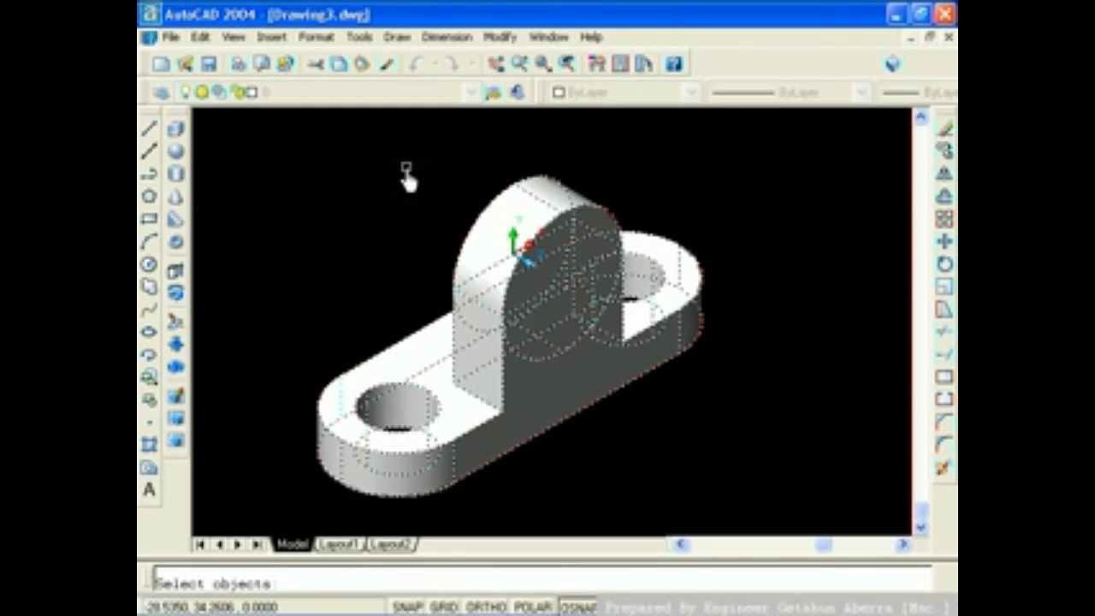
pyautogui.press('Return')
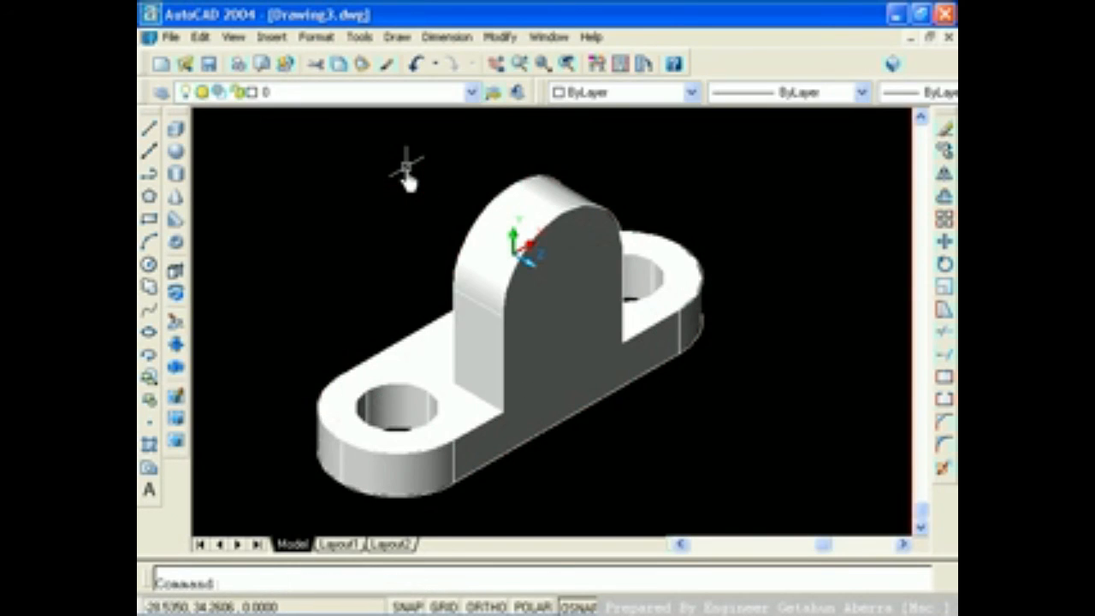
pyautogui.click(360, 38)
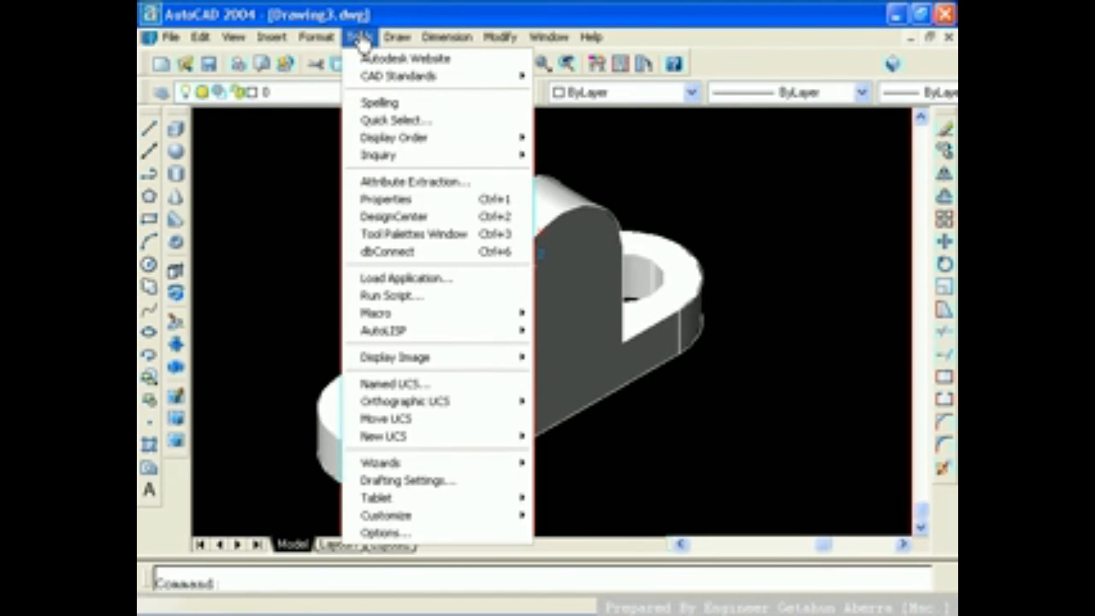
pyautogui.click(390, 421)
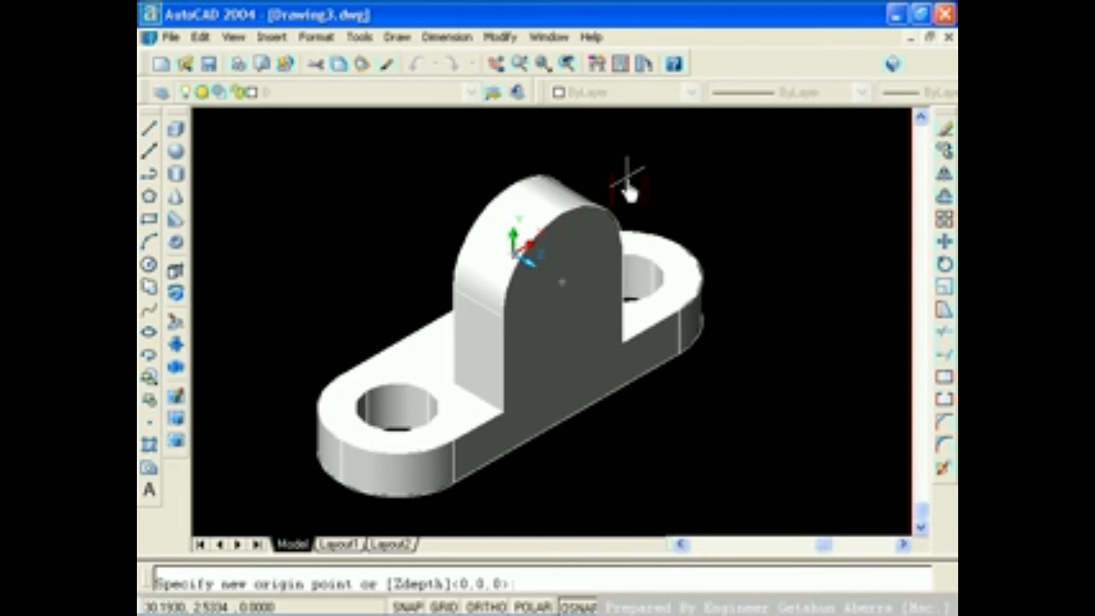
pyautogui.press('Return')
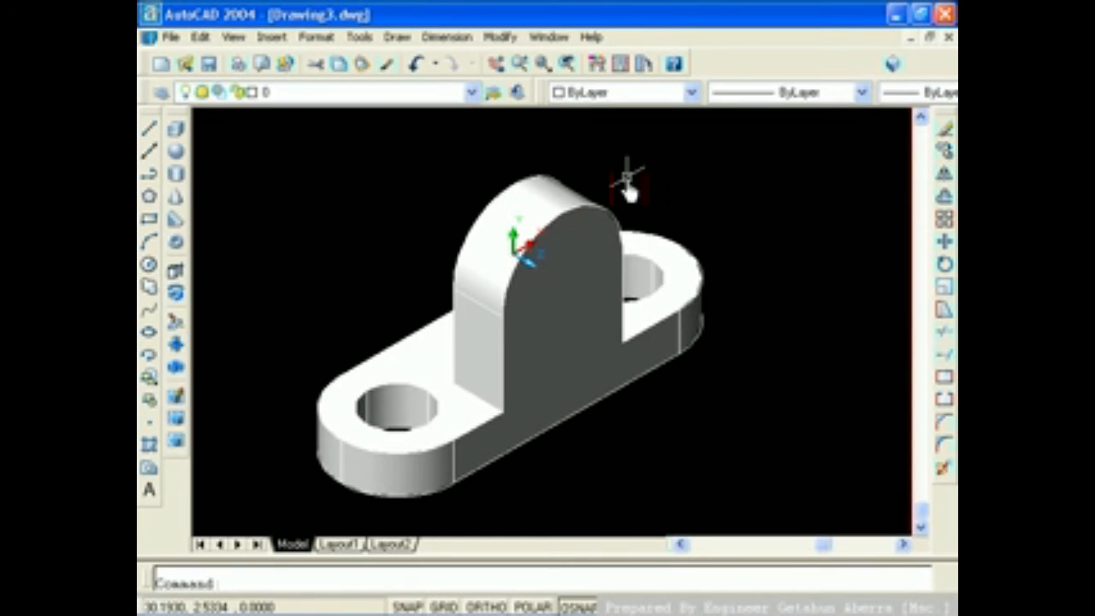
# Step: Create a solid cylinder centred on the UCS origin with radius 8 and height 50, passing through the rounded upright
pyautogui.click(176, 175)
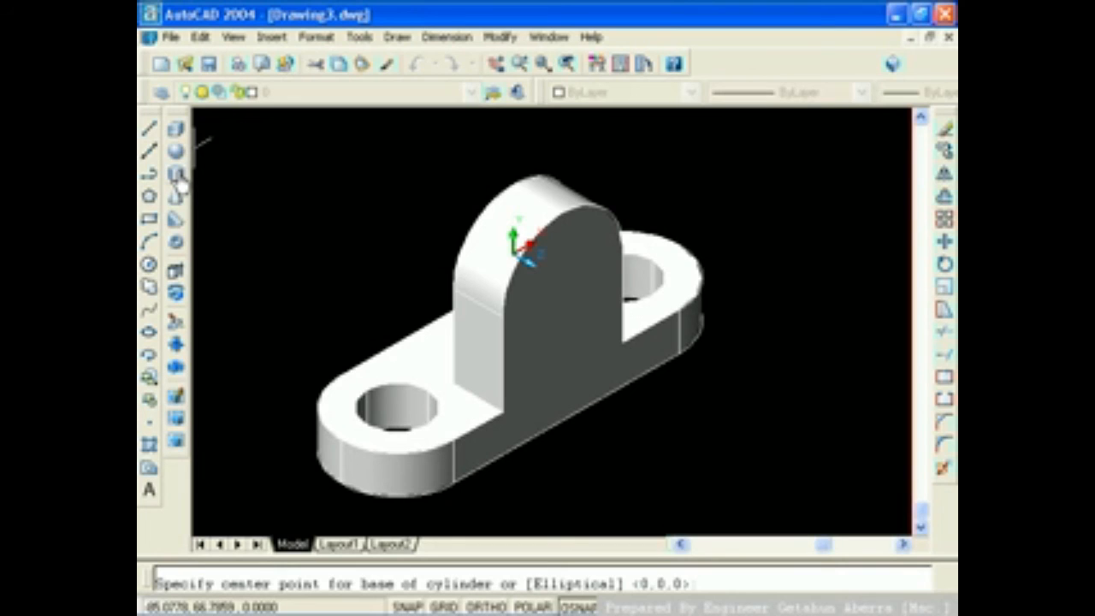
pyautogui.press('Return')
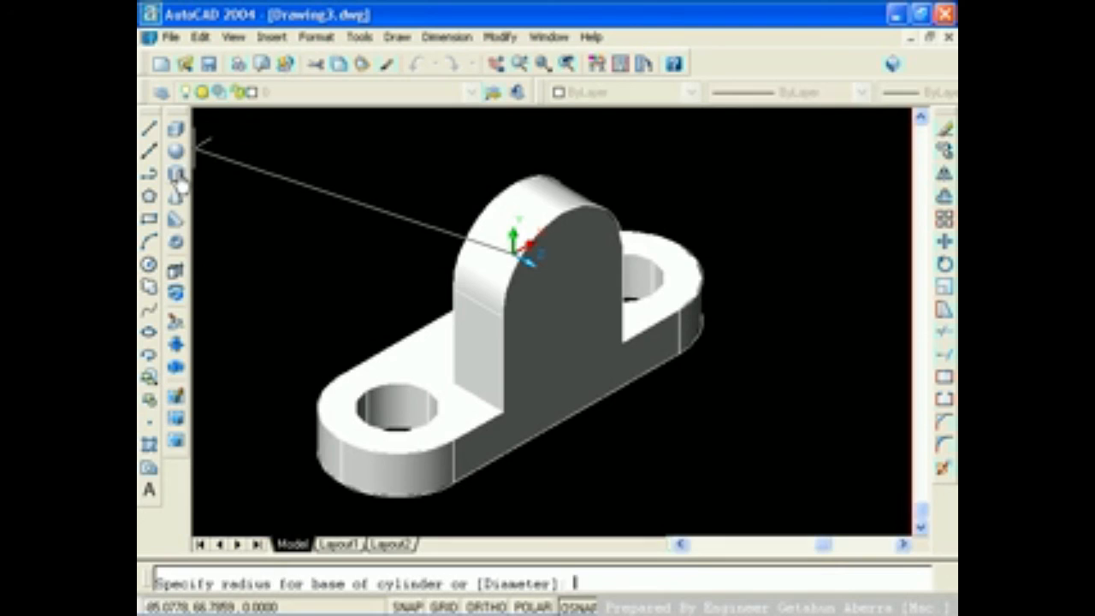
pyautogui.write('8')
pyautogui.press('Return')
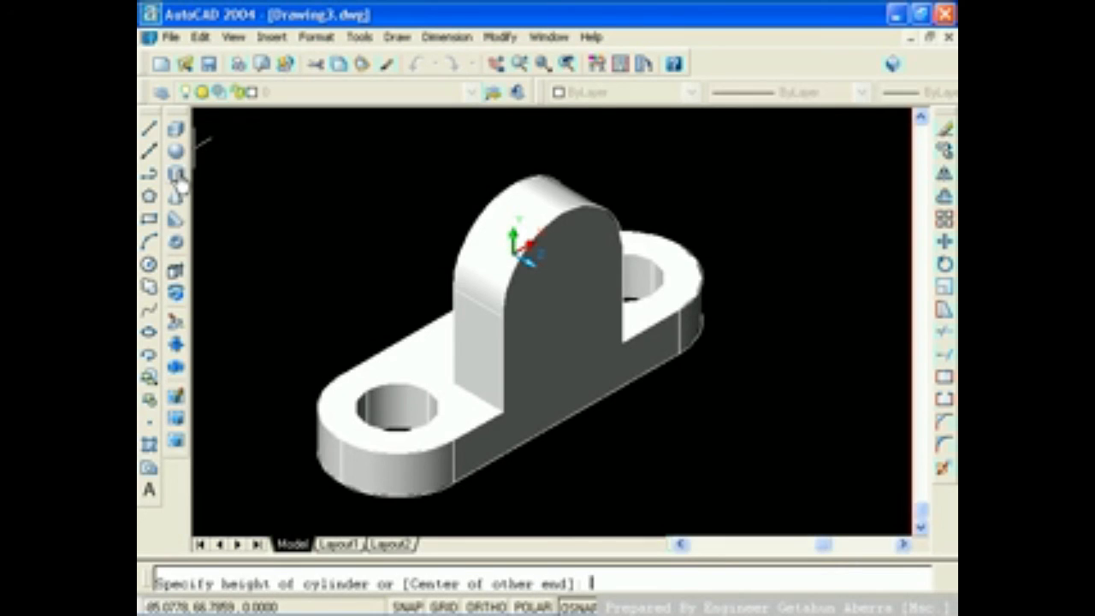
pyautogui.write('50')
pyautogui.press('Return')
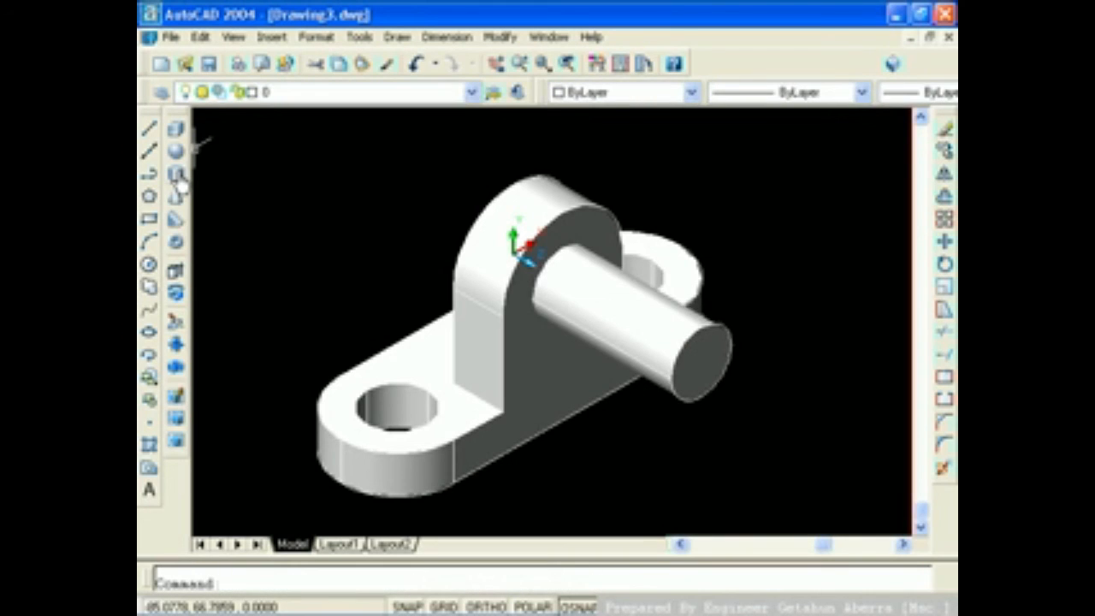
# Step: Subtract the radius 8 cylinder from the main solid to cut a through hole in the upright
pyautogui.click(501, 38)
pyautogui.moveTo(548, 480)
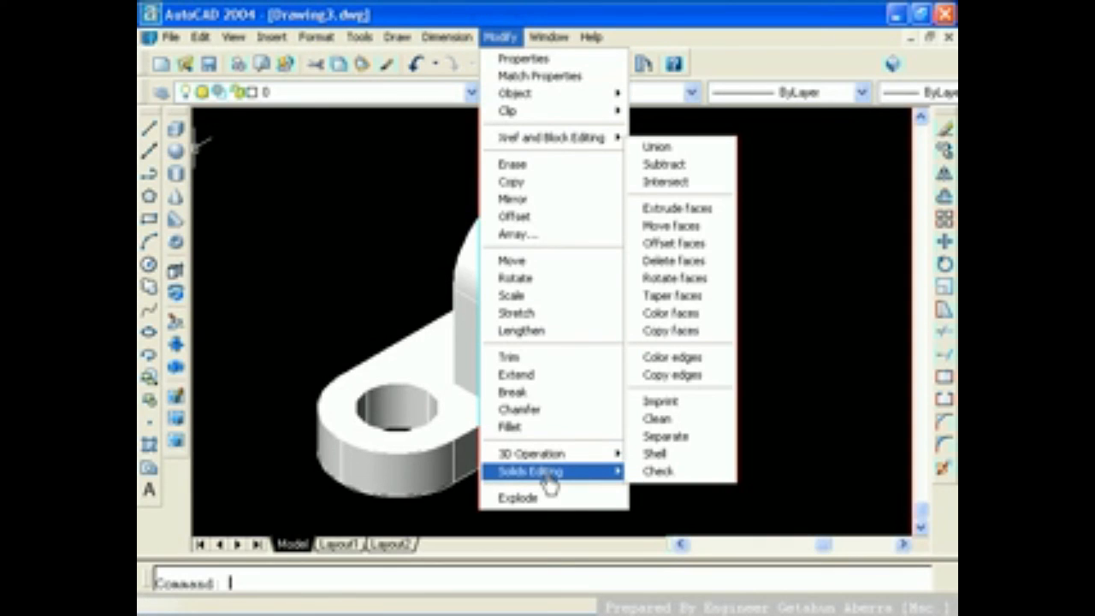
pyautogui.click(668, 165)
pyautogui.click(592, 230)
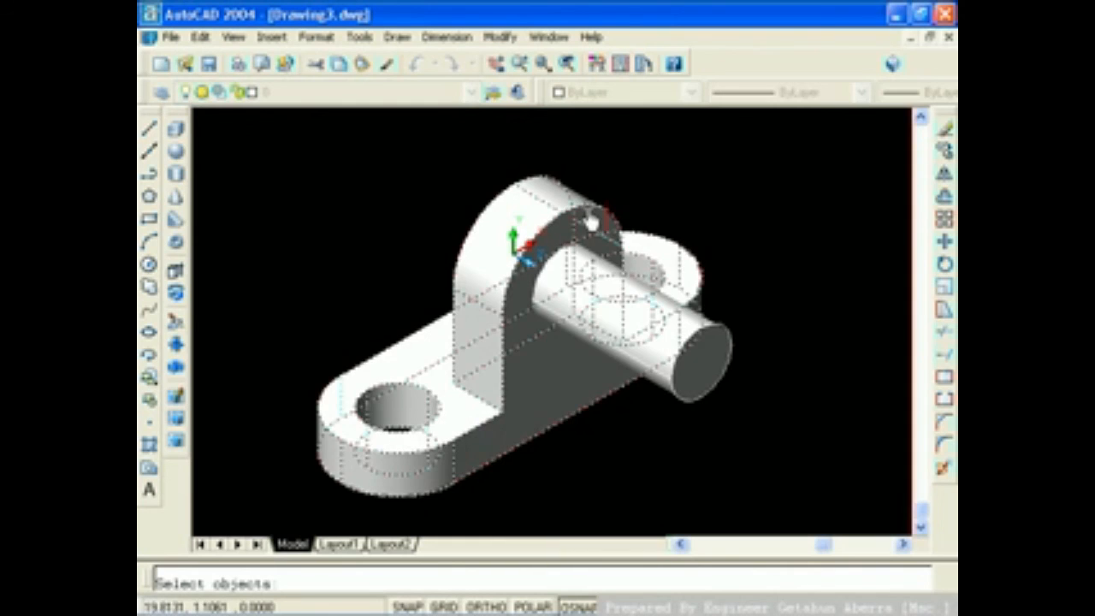
pyautogui.press('Return')
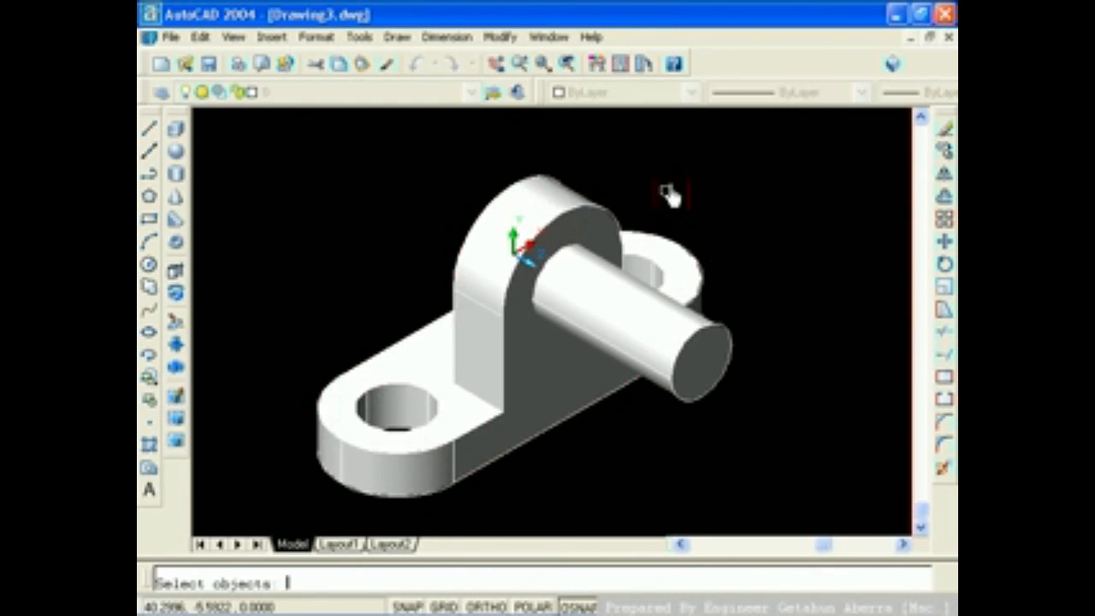
pyautogui.click(731, 330)
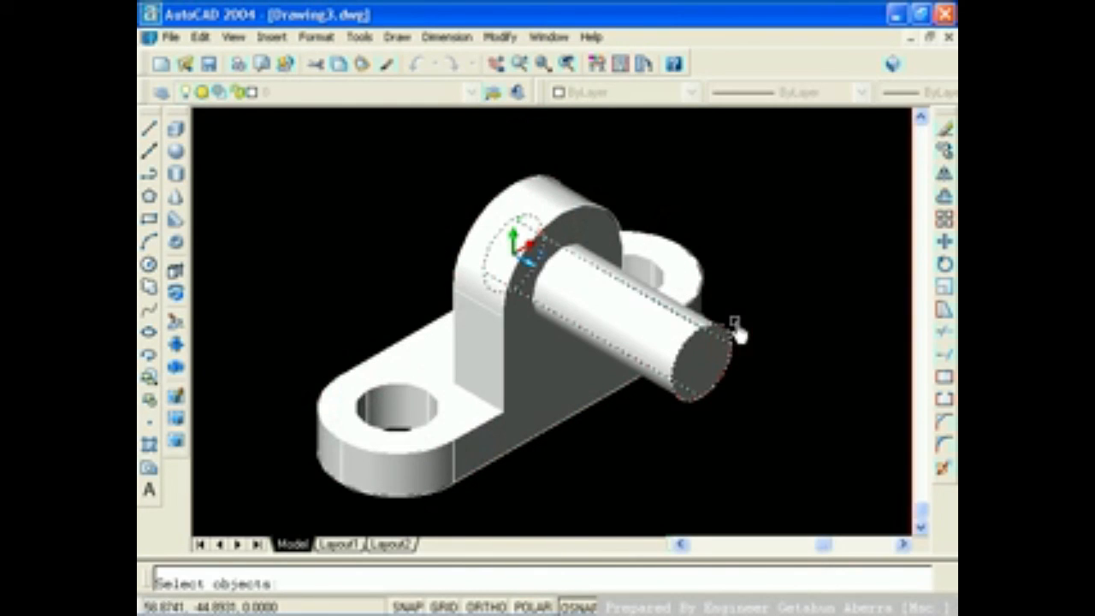
pyautogui.press('Return')
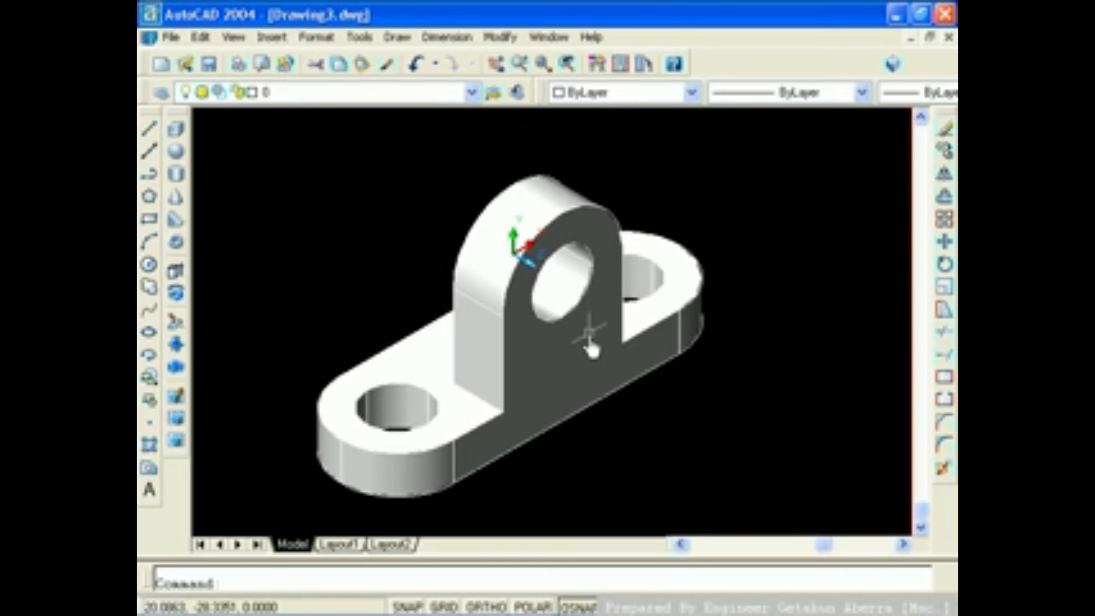
# Step: Create a trial sphere of radius 8 centred on the near plate hole's upper rim, and delete it
pyautogui.click(175, 154)
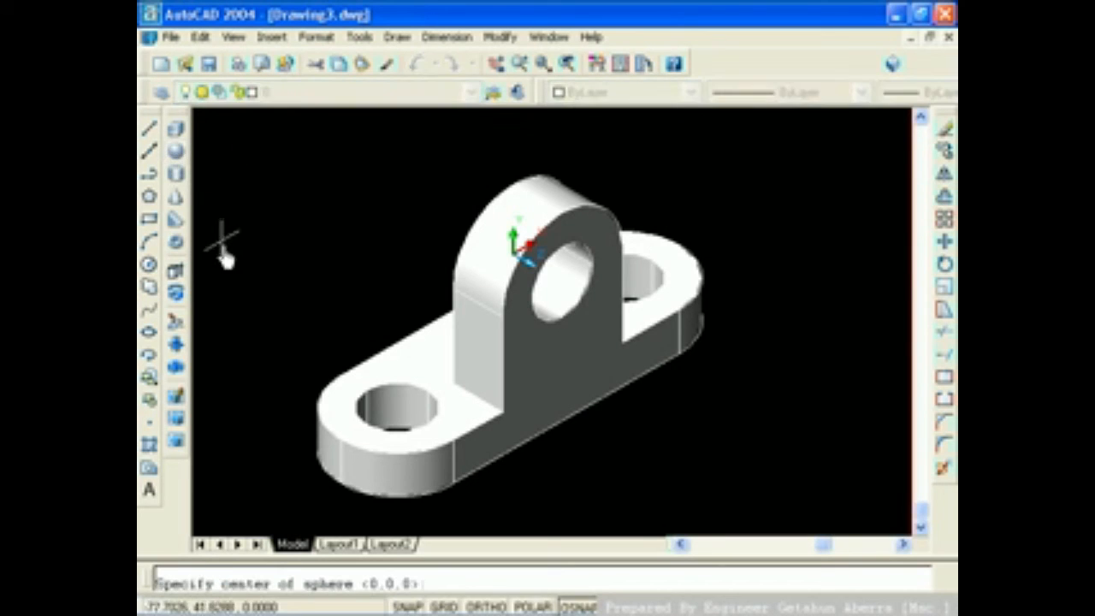
pyautogui.click(402, 428)
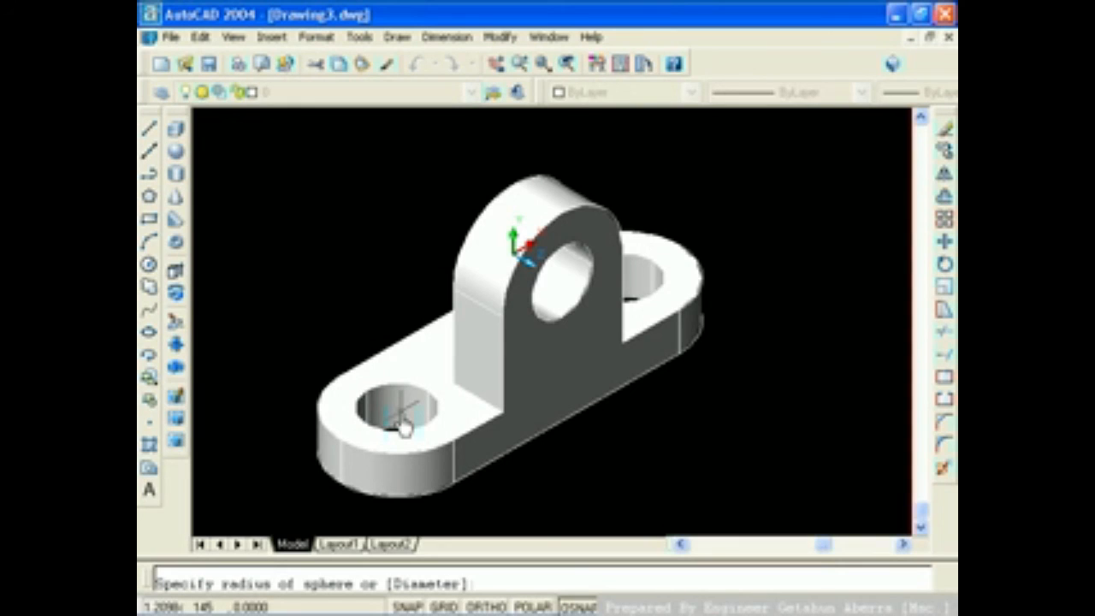
pyautogui.write('8')
pyautogui.press('Return')
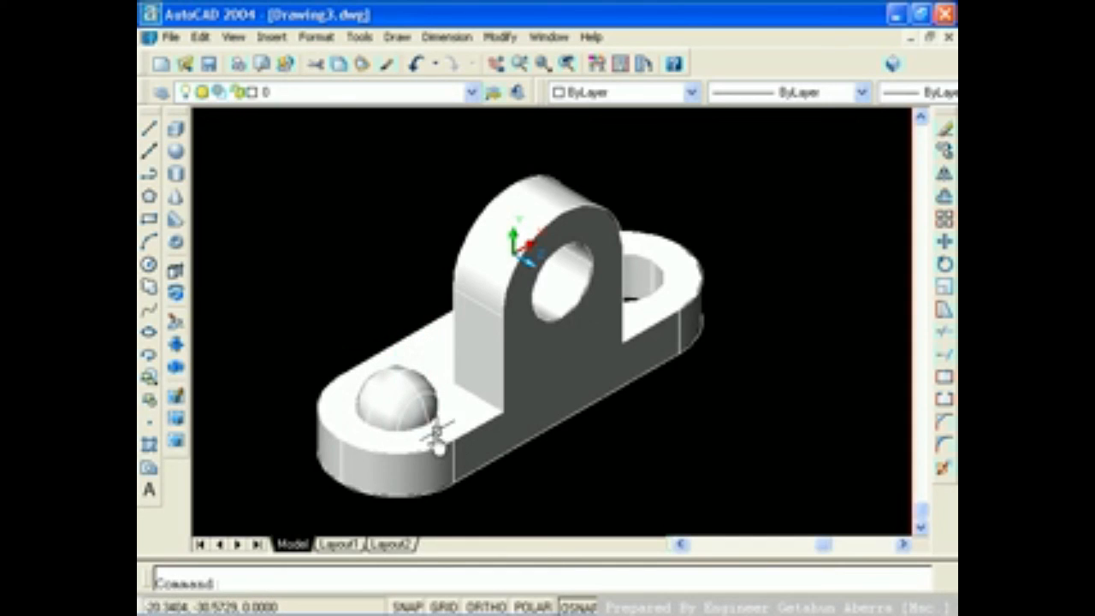
pyautogui.click(394, 376)
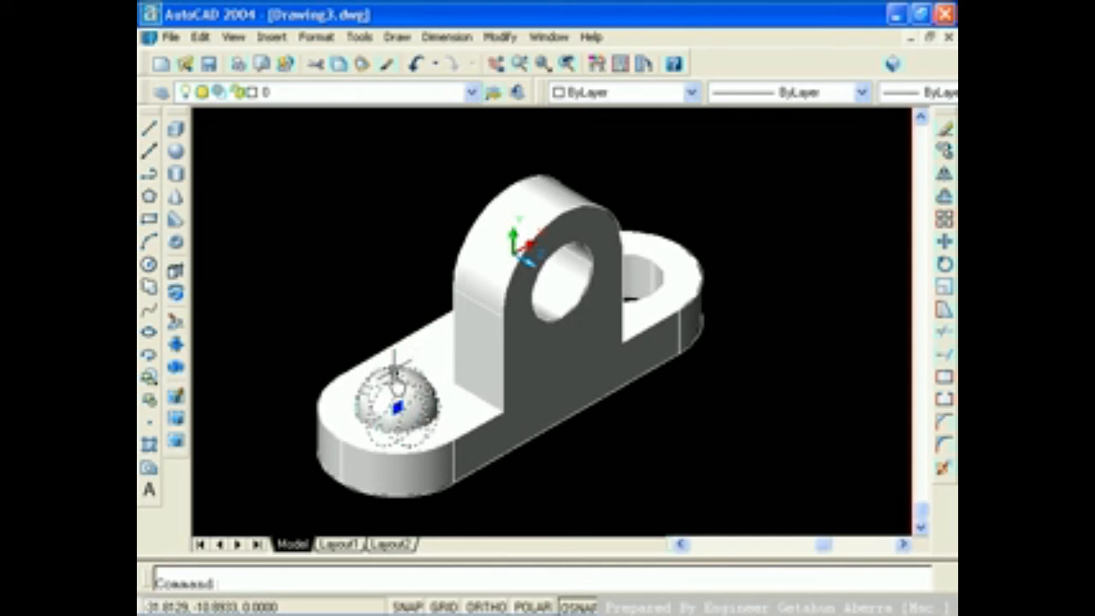
pyautogui.press('Delete')
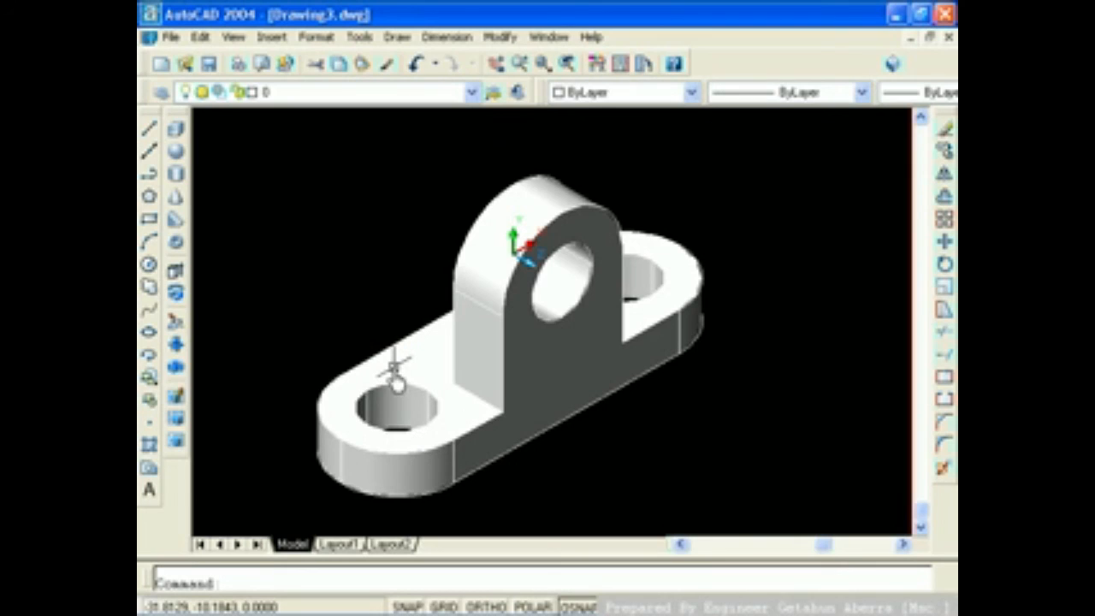